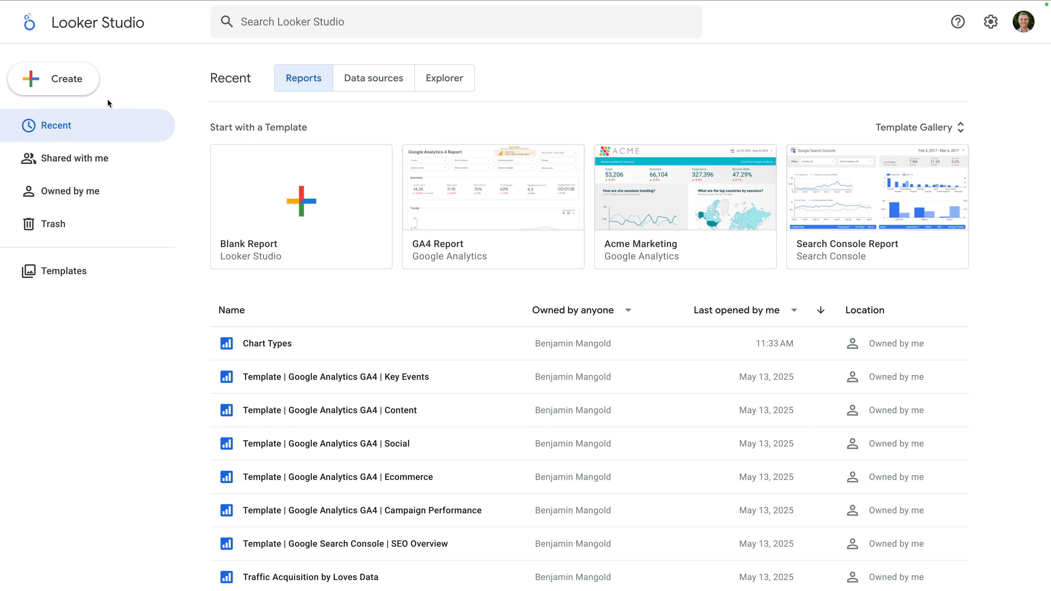
Create a new report.
{"action": "left_click", "coordinate": [89, 84]}
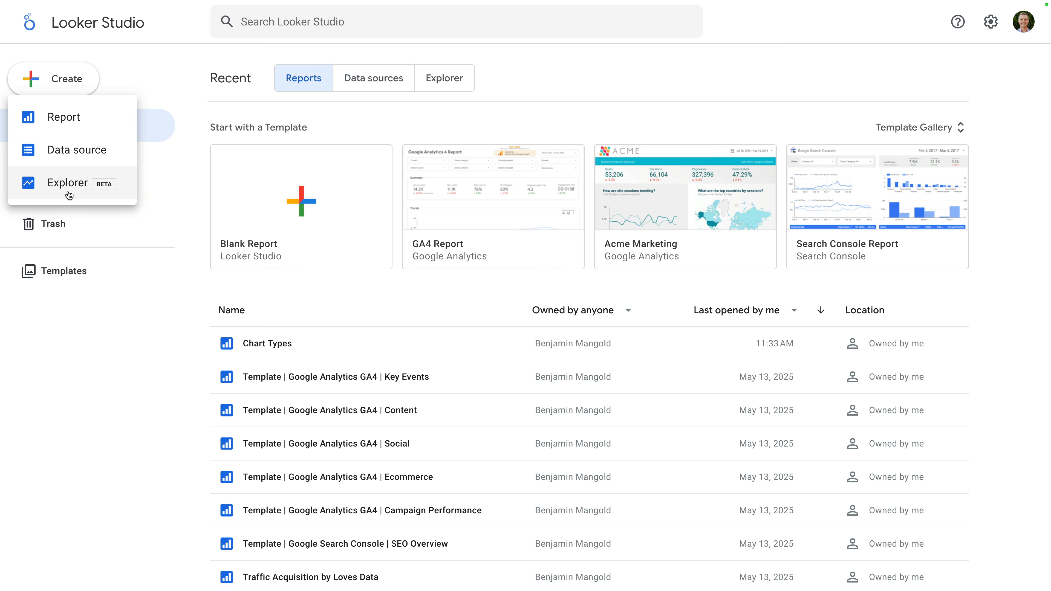
{"action": "left_click", "coordinate": [92, 125]}
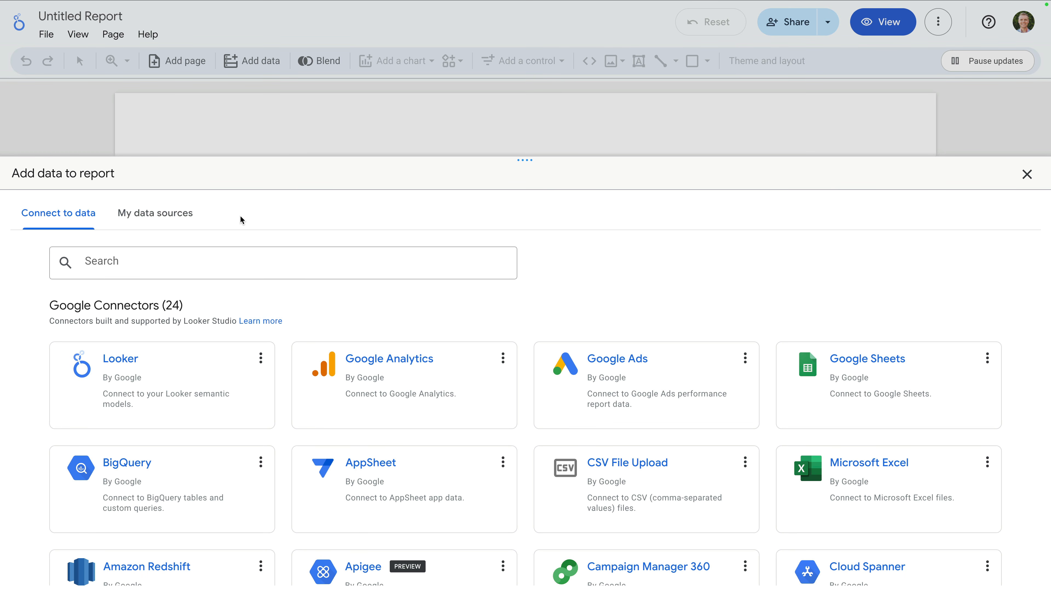
Examine the available Google and partner connectors and the list of existing data sources.
{"action": "scroll", "coordinate": [324, 319], "scroll_direction": "down", "scroll_amount": 2}
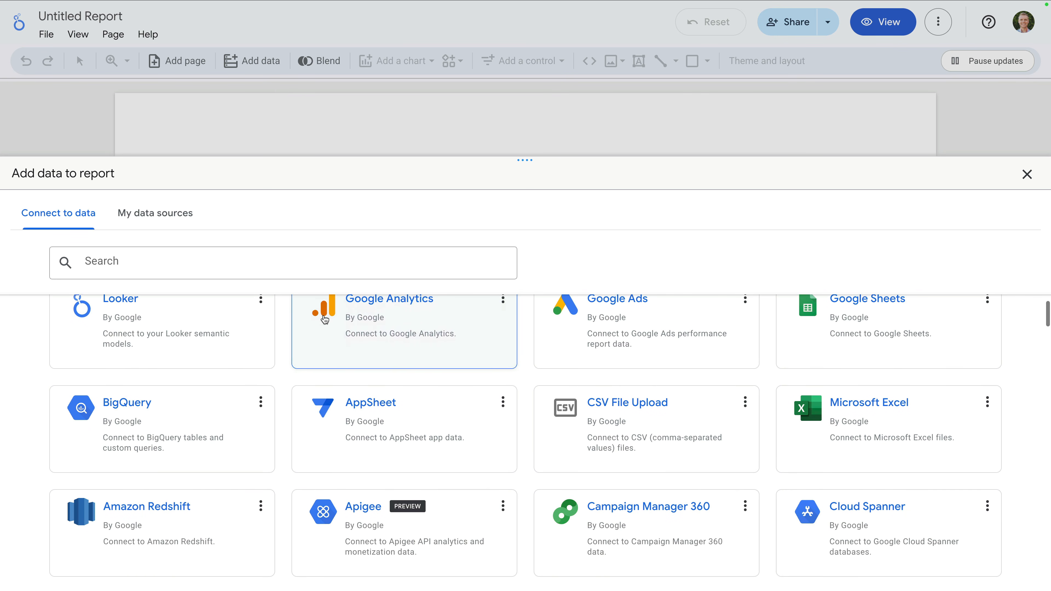
{"action": "scroll", "coordinate": [324, 319], "scroll_direction": "up", "scroll_amount": 1}
{"action": "scroll", "coordinate": [325, 318], "scroll_direction": "up", "scroll_amount": 1}
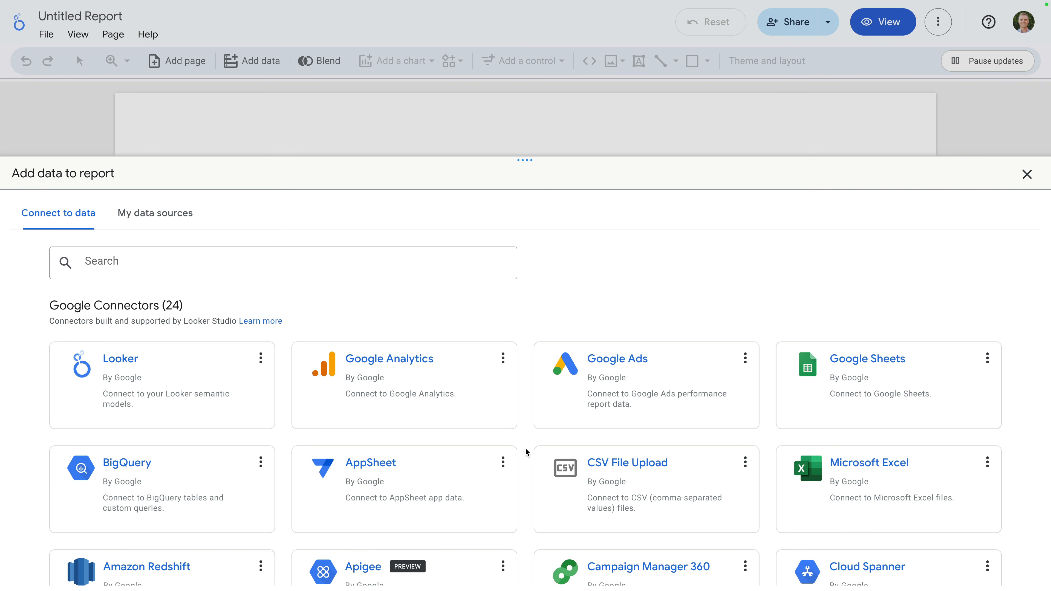
{"action": "scroll", "coordinate": [486, 483], "scroll_direction": "down", "scroll_amount": 1}
{"action": "scroll", "coordinate": [486, 483], "scroll_direction": "down", "scroll_amount": 5}
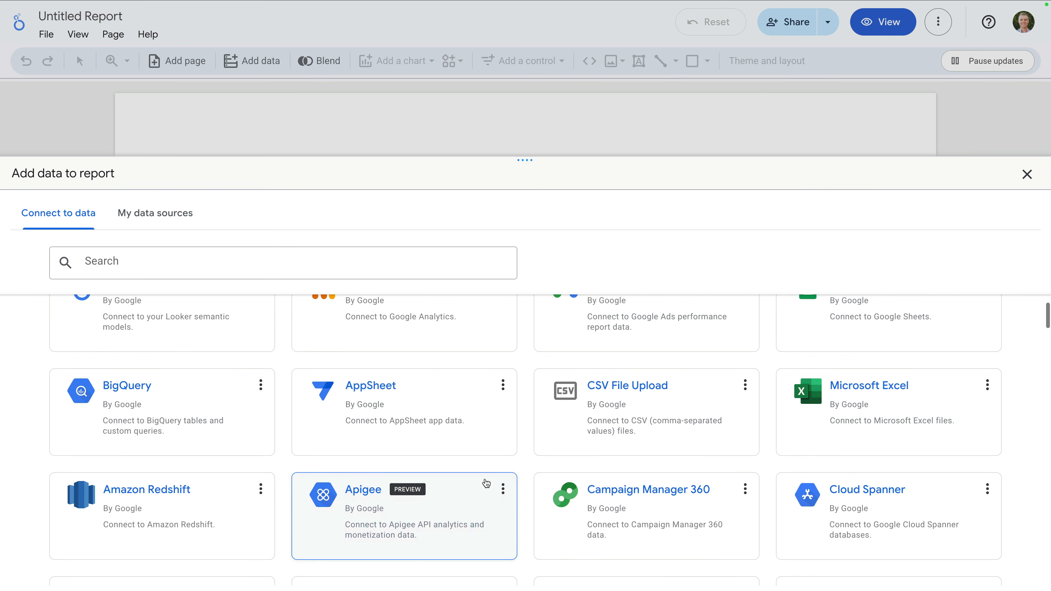
{"action": "scroll", "coordinate": [487, 483], "scroll_direction": "down", "scroll_amount": 6}
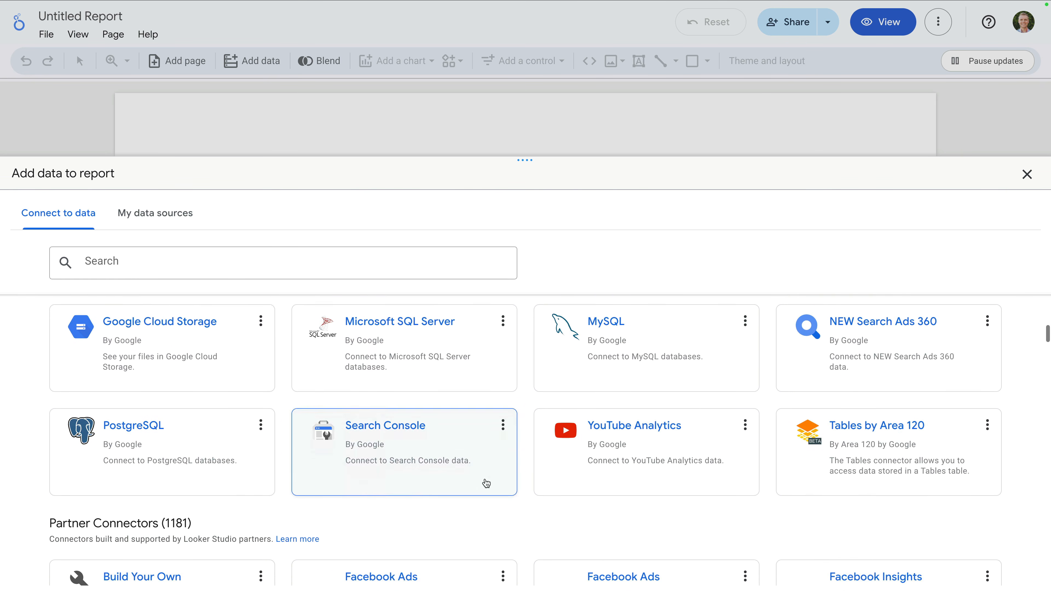
{"action": "scroll", "coordinate": [486, 482], "scroll_direction": "down", "scroll_amount": 4}
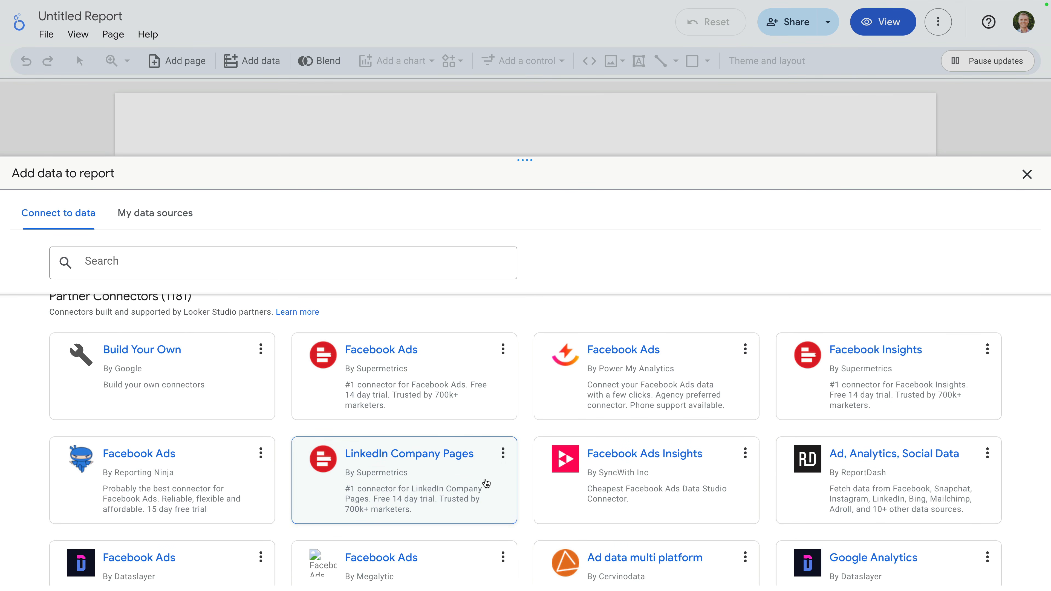
{"action": "scroll", "coordinate": [486, 483], "scroll_direction": "down", "scroll_amount": 9}
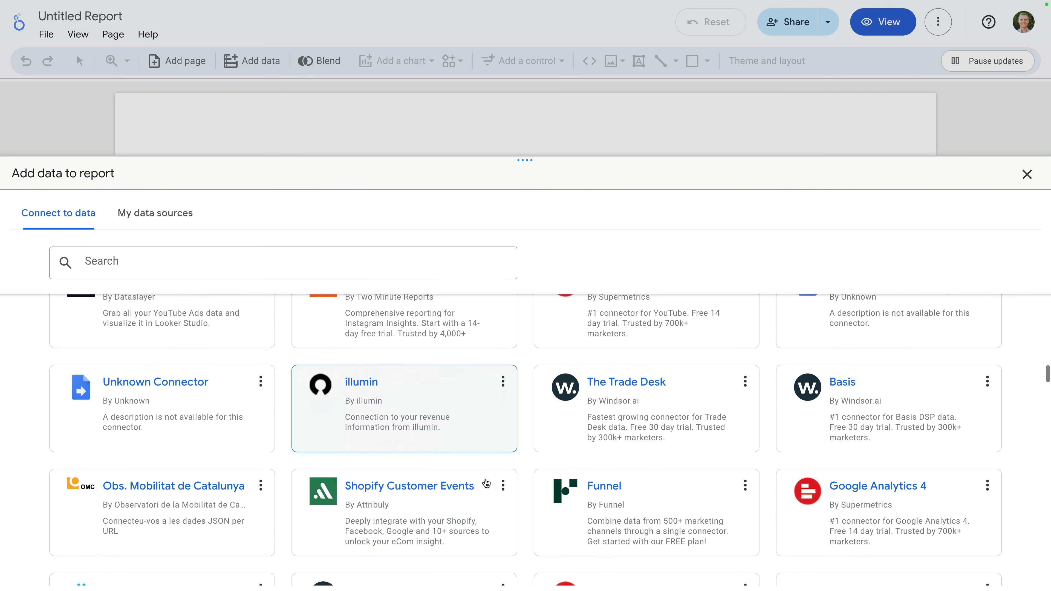
{"action": "scroll", "coordinate": [486, 483], "scroll_direction": "down", "scroll_amount": 2}
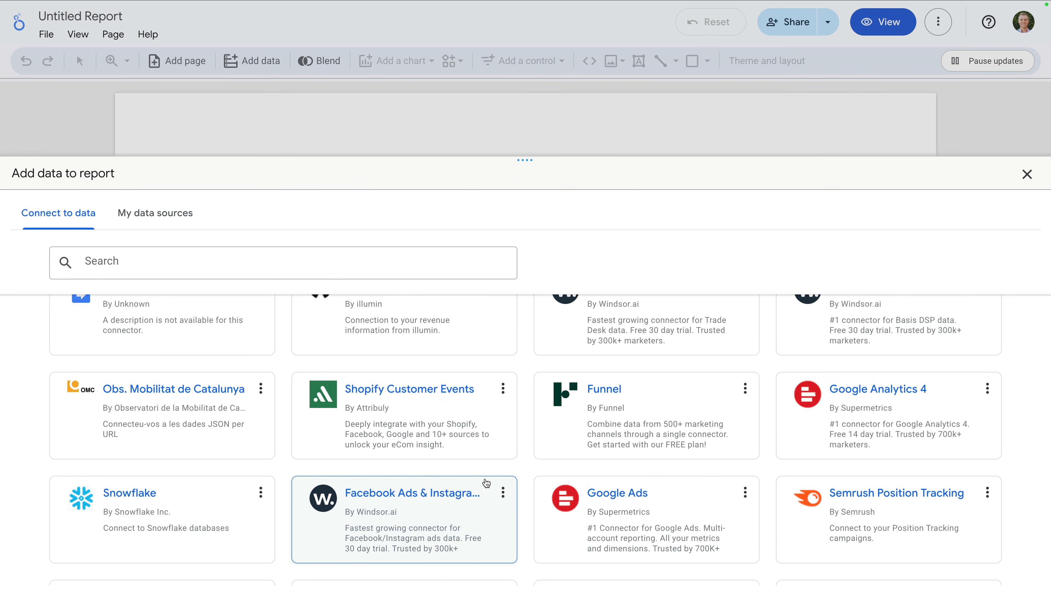
{"action": "scroll", "coordinate": [487, 483], "scroll_direction": "up", "scroll_amount": 6}
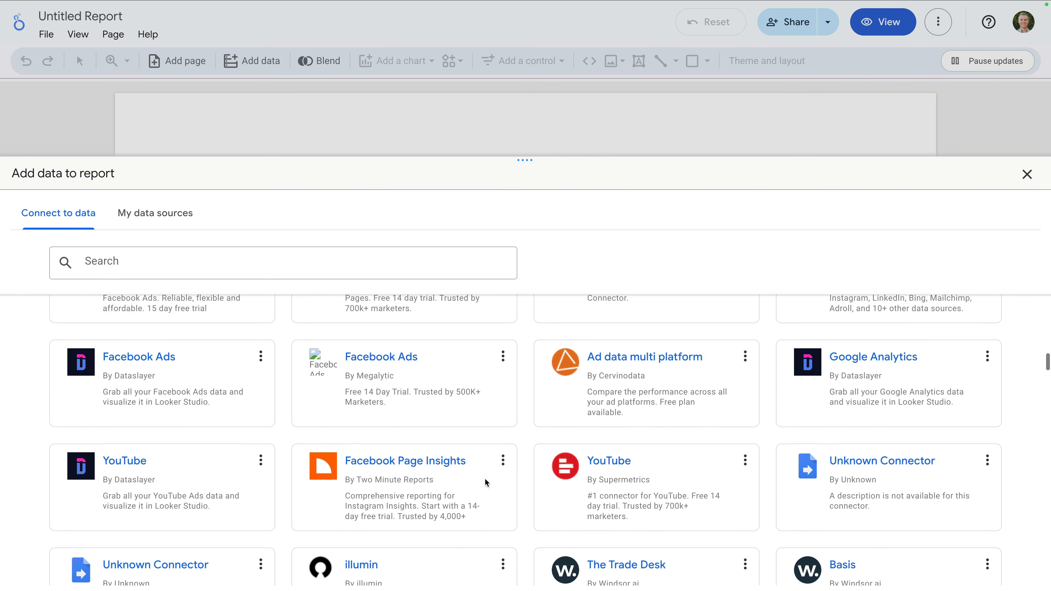
{"action": "scroll", "coordinate": [486, 482], "scroll_direction": "up", "scroll_amount": 5}
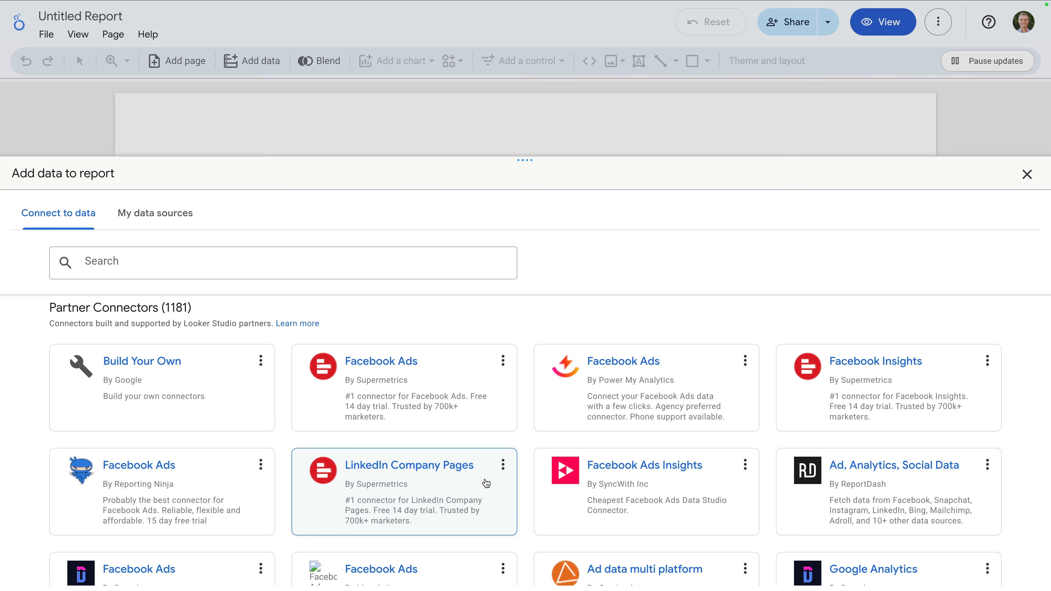
{"action": "scroll", "coordinate": [485, 483], "scroll_direction": "up", "scroll_amount": 10}
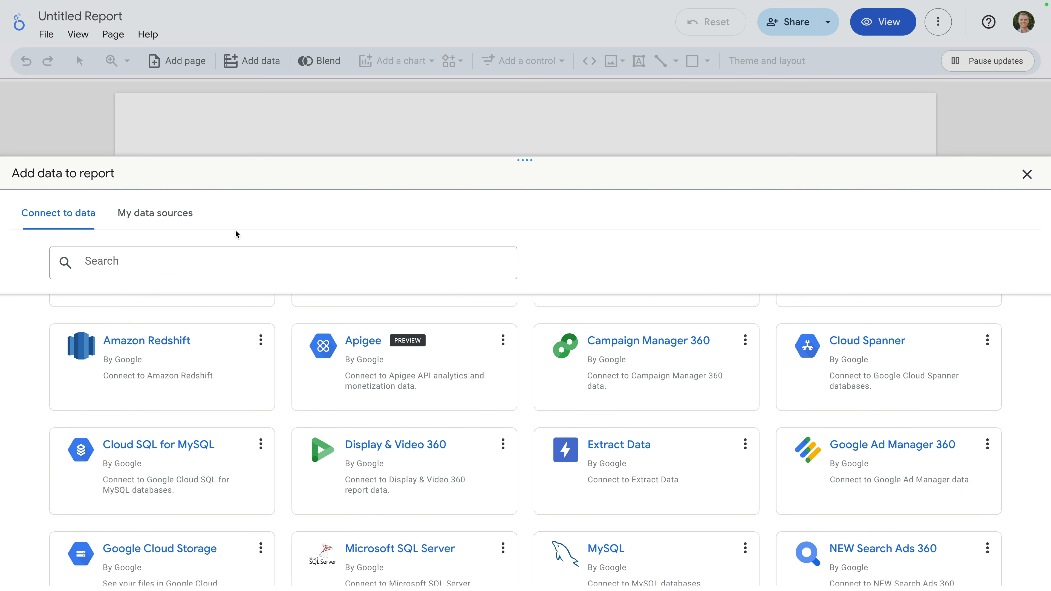
{"action": "left_click", "coordinate": [192, 223]}
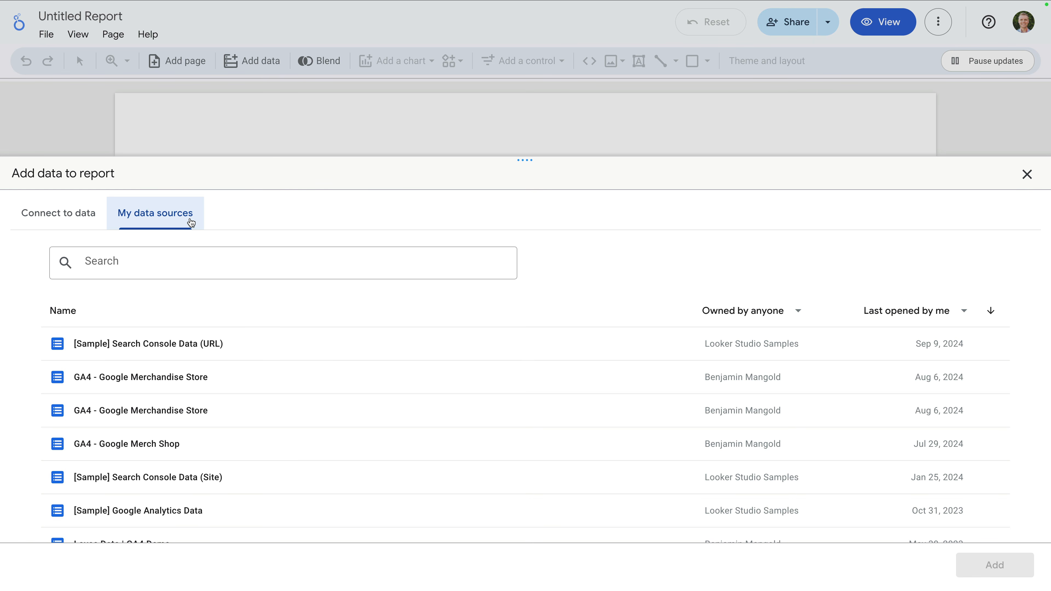
{"action": "left_click", "coordinate": [63, 220]}
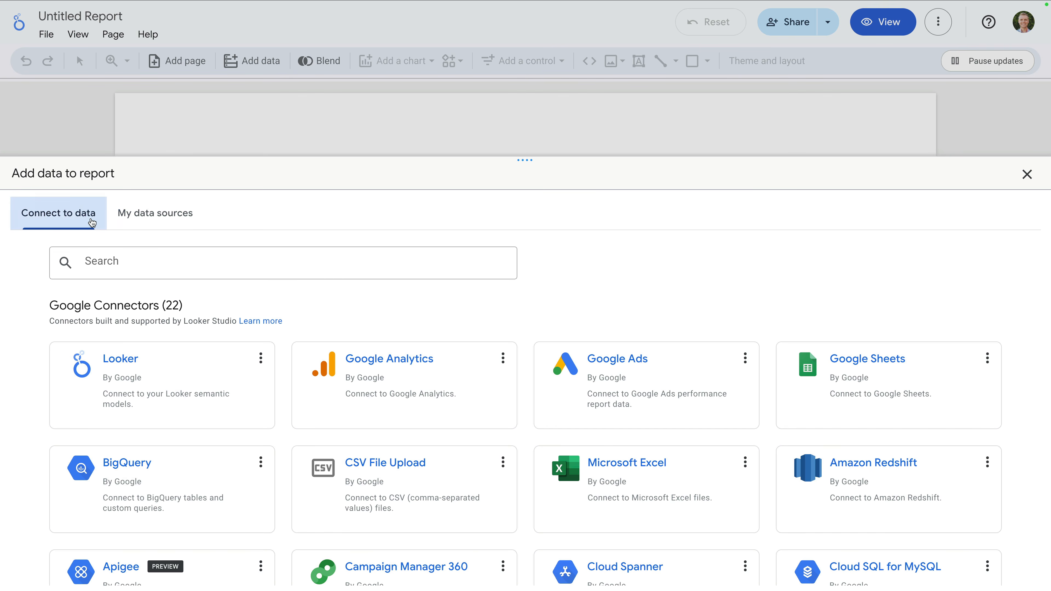
Connect the report to Google Analytics using the second Demo Account's GA4 - Google Merch Shop property, and add it as data source.
{"action": "left_click", "coordinate": [393, 384]}
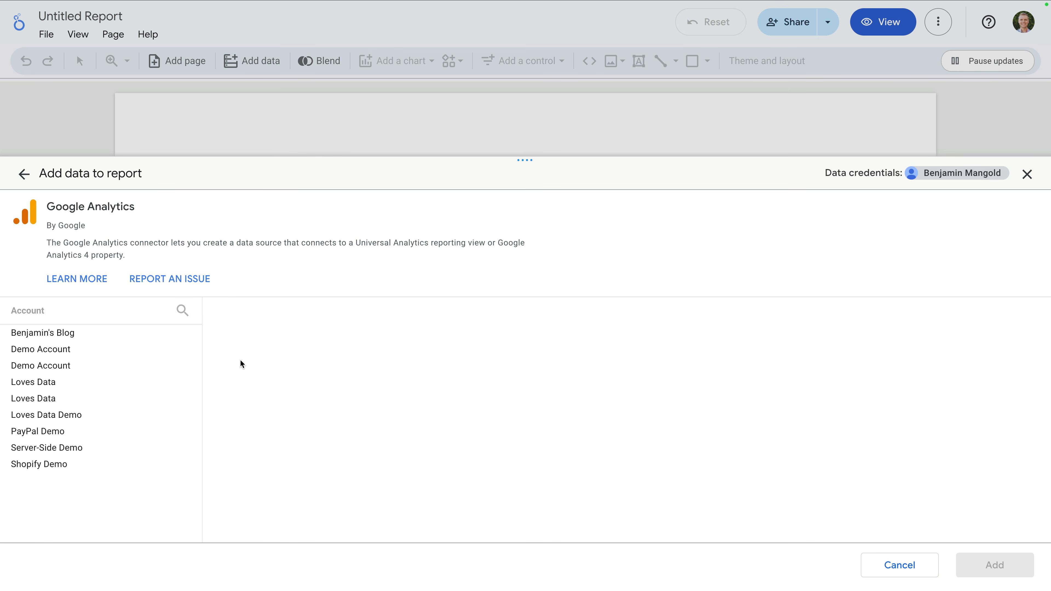
{"action": "left_click", "coordinate": [136, 369]}
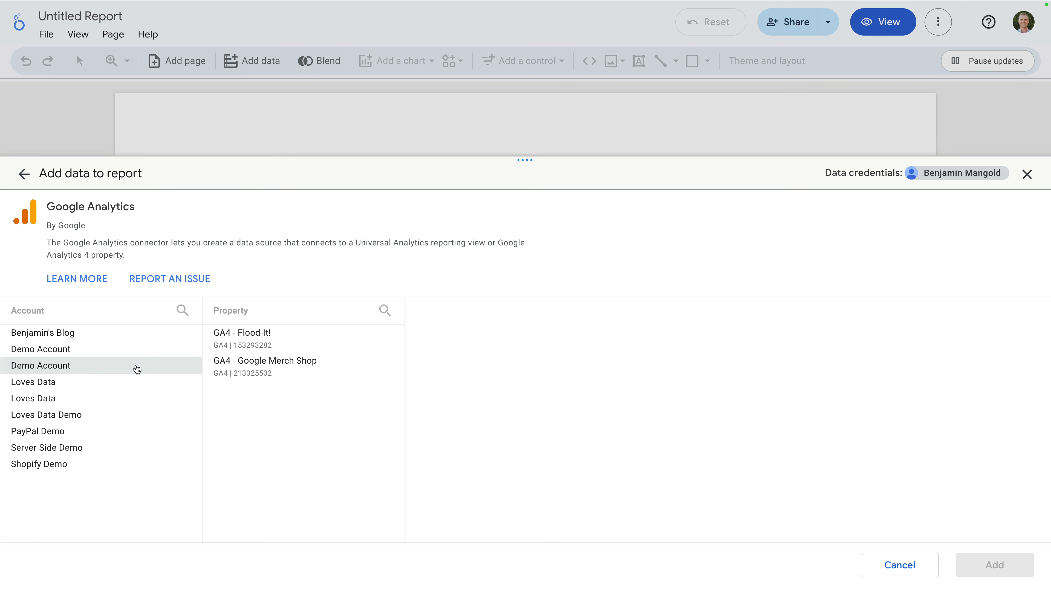
{"action": "left_click", "coordinate": [283, 374]}
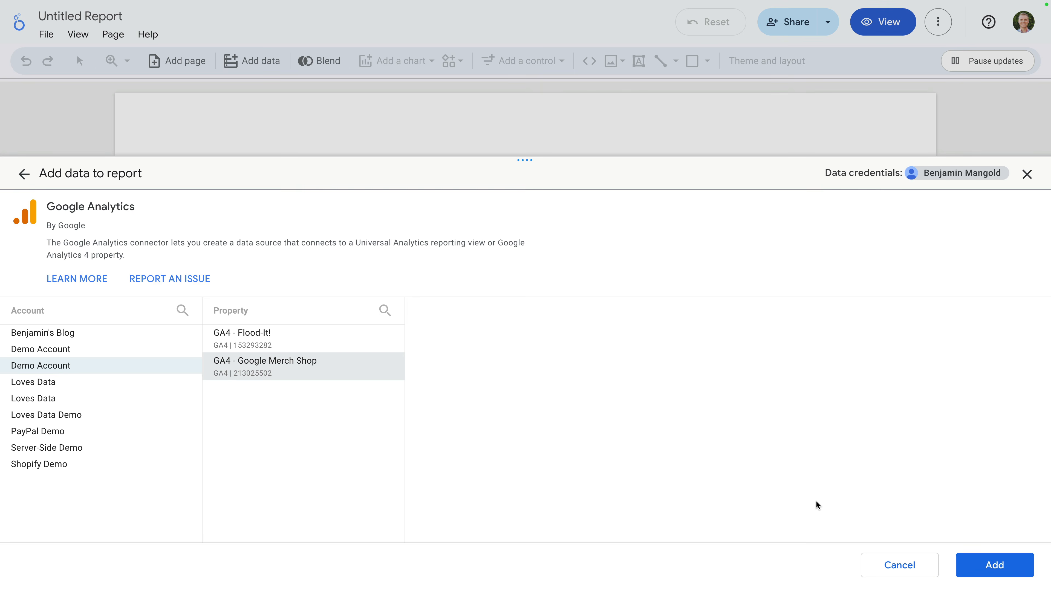
{"action": "left_click", "coordinate": [973, 558]}
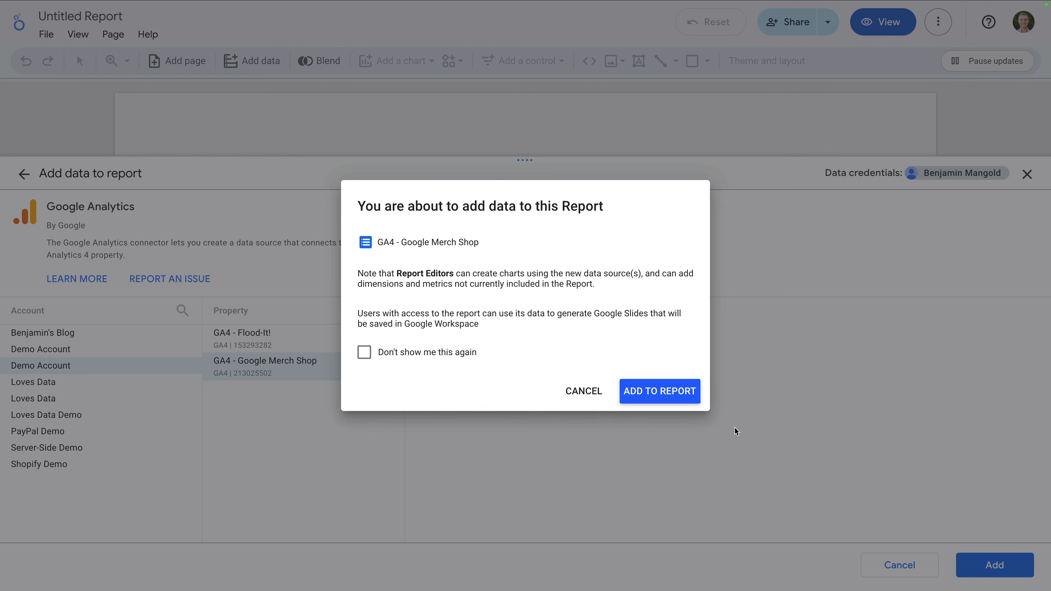
{"action": "left_click", "coordinate": [679, 394]}
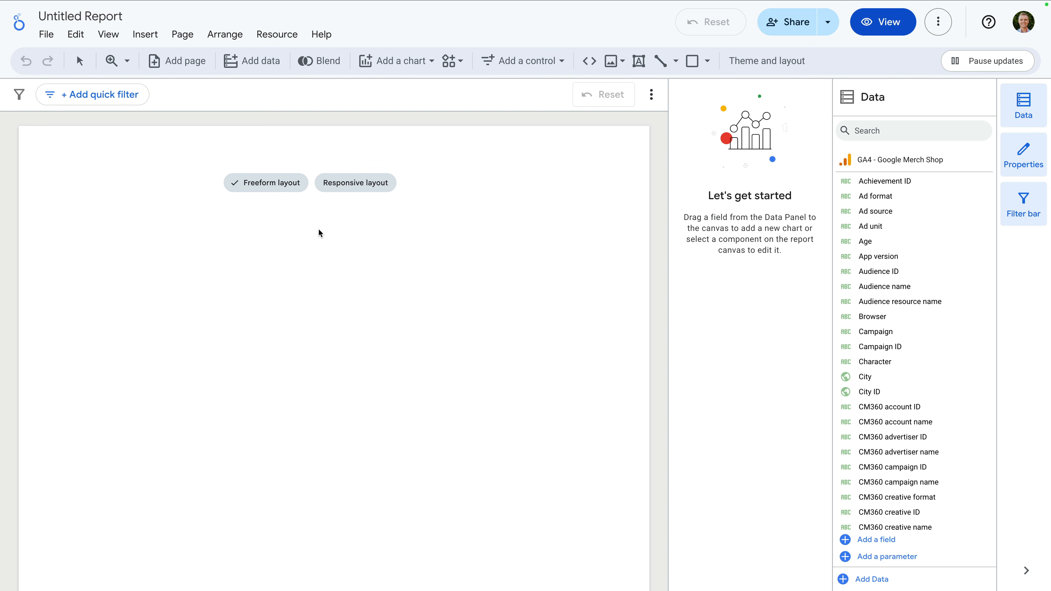
Compare the freeform and responsive layouts and choose the freeform layout for the report.
{"action": "mouse_move", "coordinate": [286, 191]}
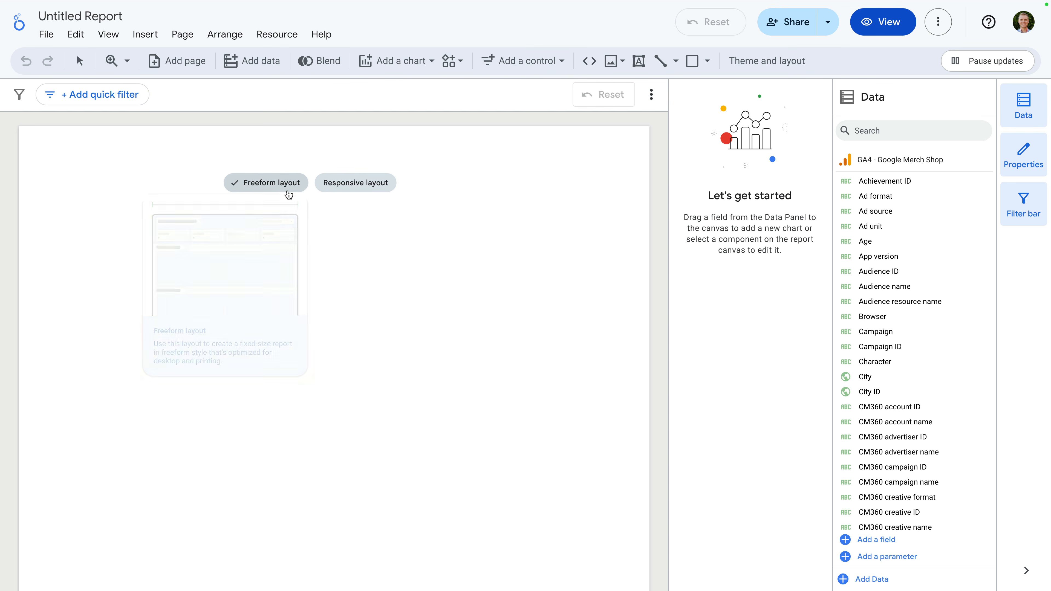
{"action": "mouse_move", "coordinate": [347, 189]}
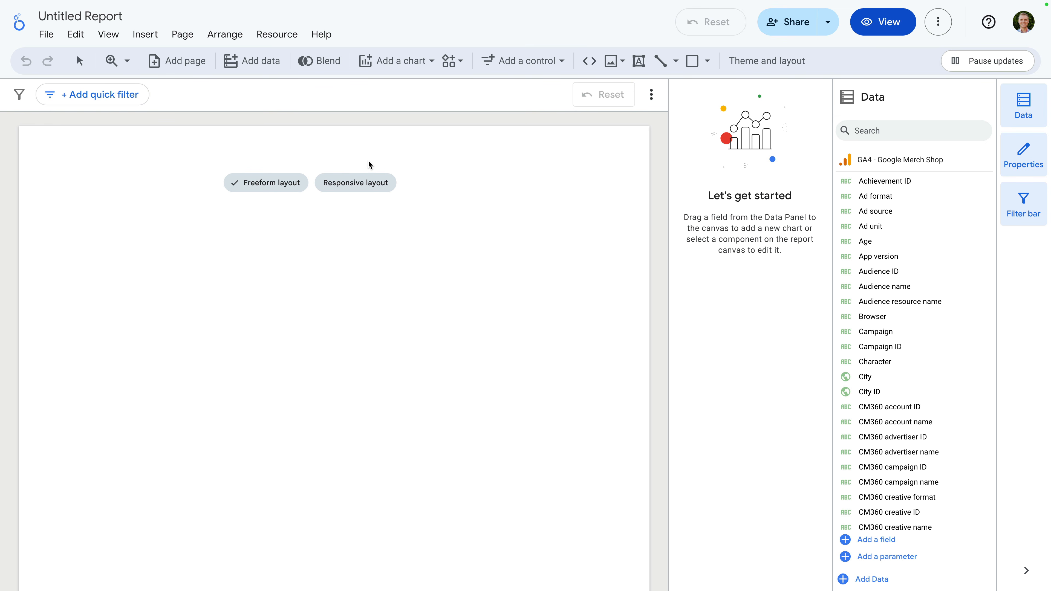
{"action": "left_click", "coordinate": [268, 181]}
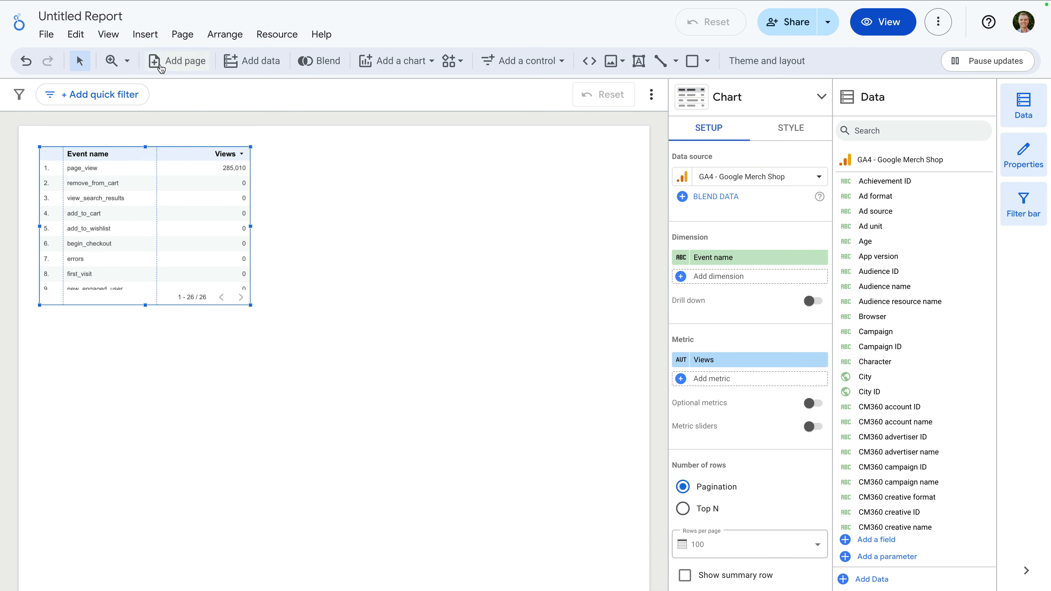
Examine the chart types that can be added and the fields available from the GA4 - Google Merch Shop data source.
{"action": "left_click", "coordinate": [146, 36]}
{"action": "left_click", "coordinate": [147, 36]}
{"action": "left_click", "coordinate": [370, 63]}
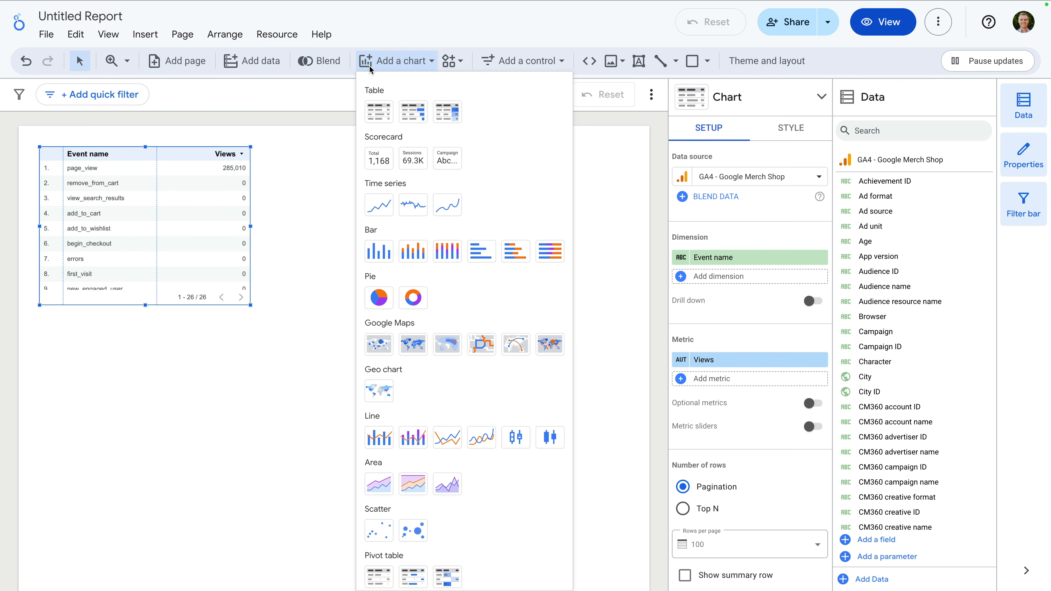
{"action": "left_click", "coordinate": [370, 63]}
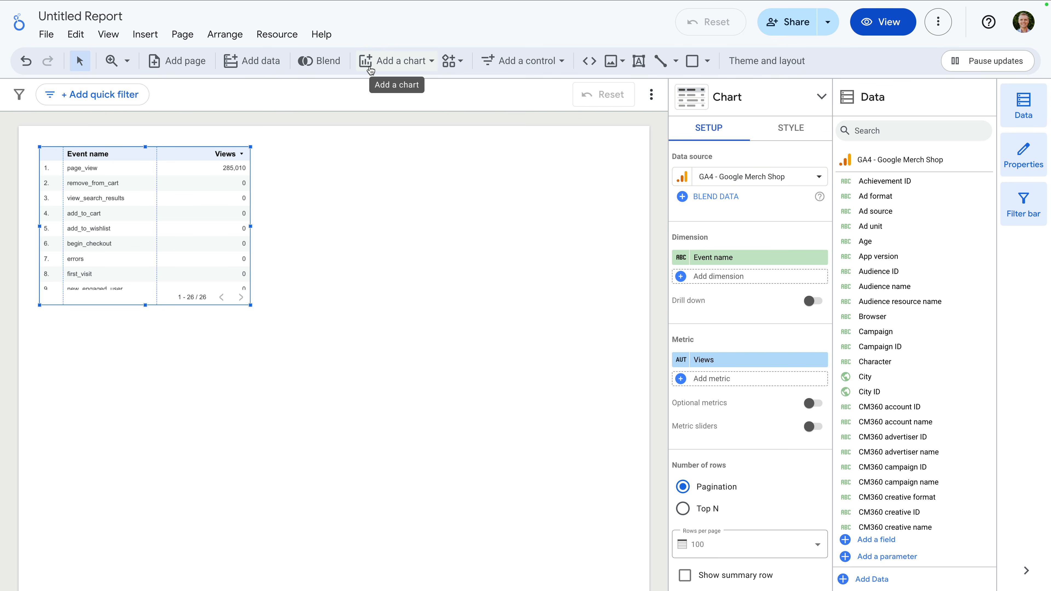
{"action": "left_click", "coordinate": [369, 63]}
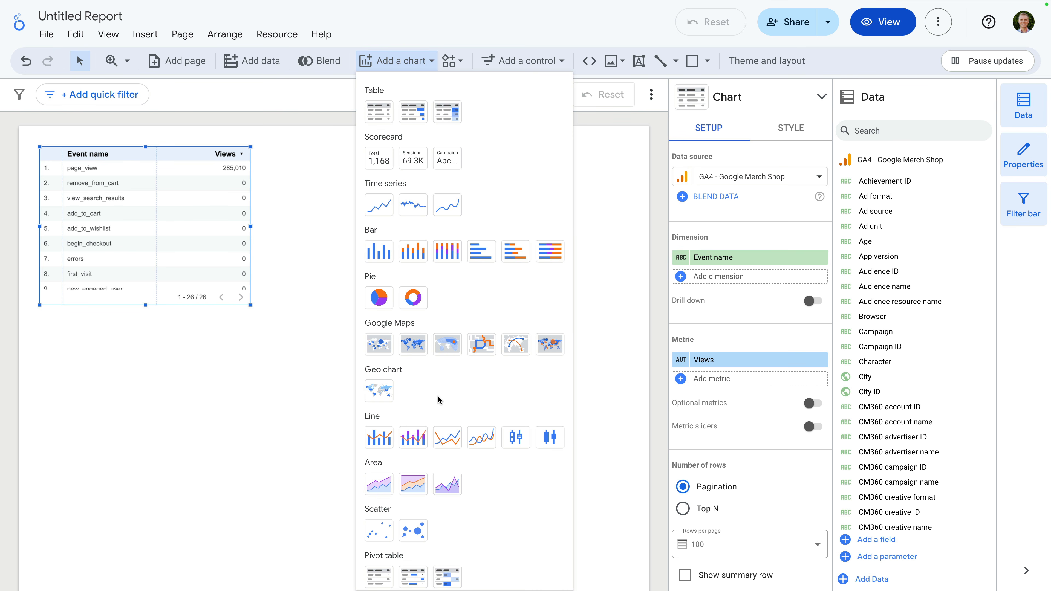
{"action": "left_click", "coordinate": [324, 355]}
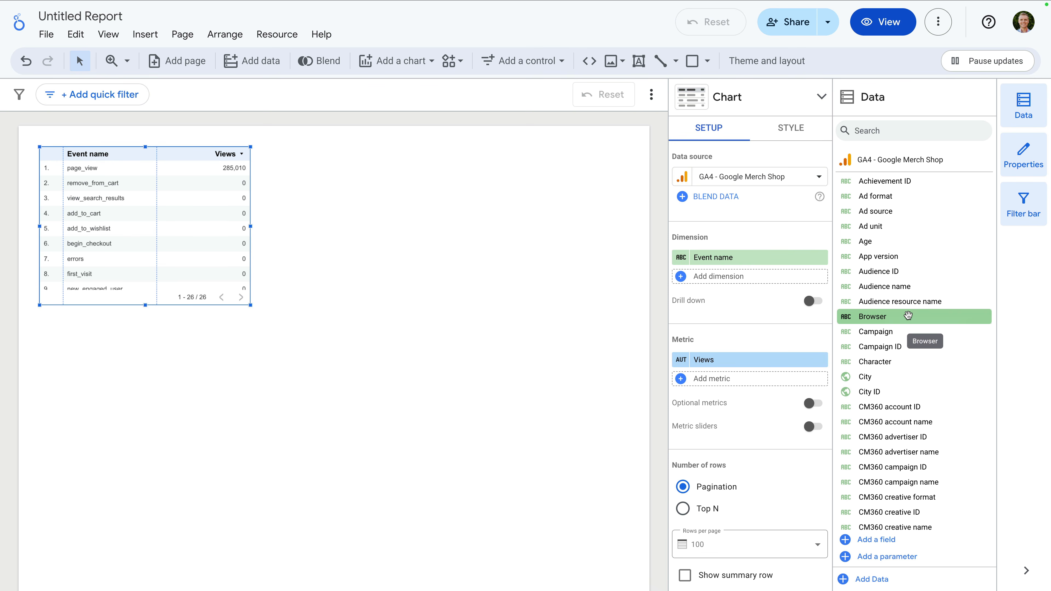
{"action": "scroll", "coordinate": [924, 354], "scroll_direction": "down", "scroll_amount": 8}
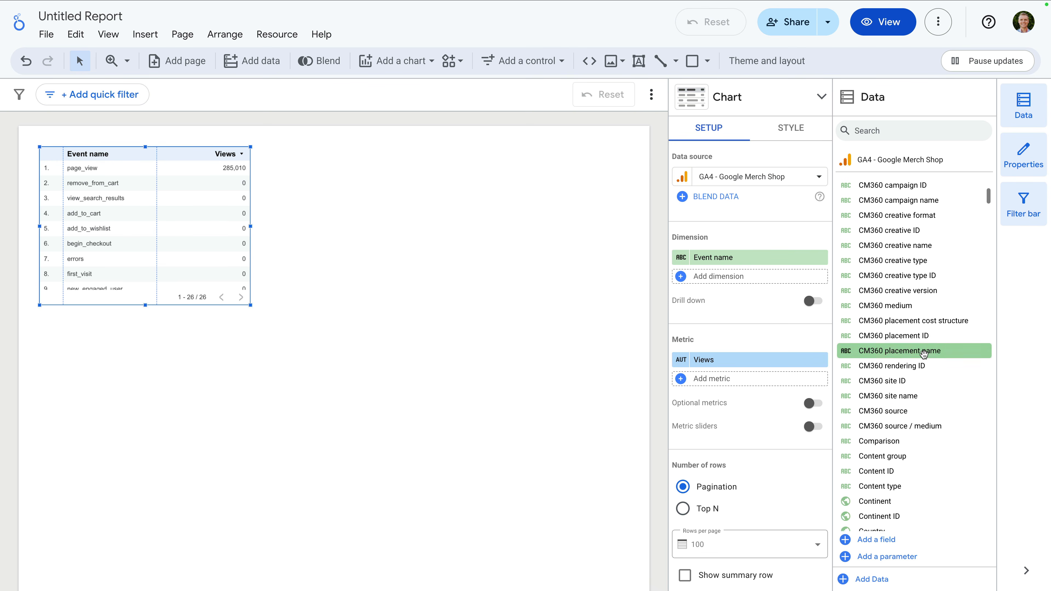
{"action": "scroll", "coordinate": [924, 355], "scroll_direction": "up", "scroll_amount": 8}
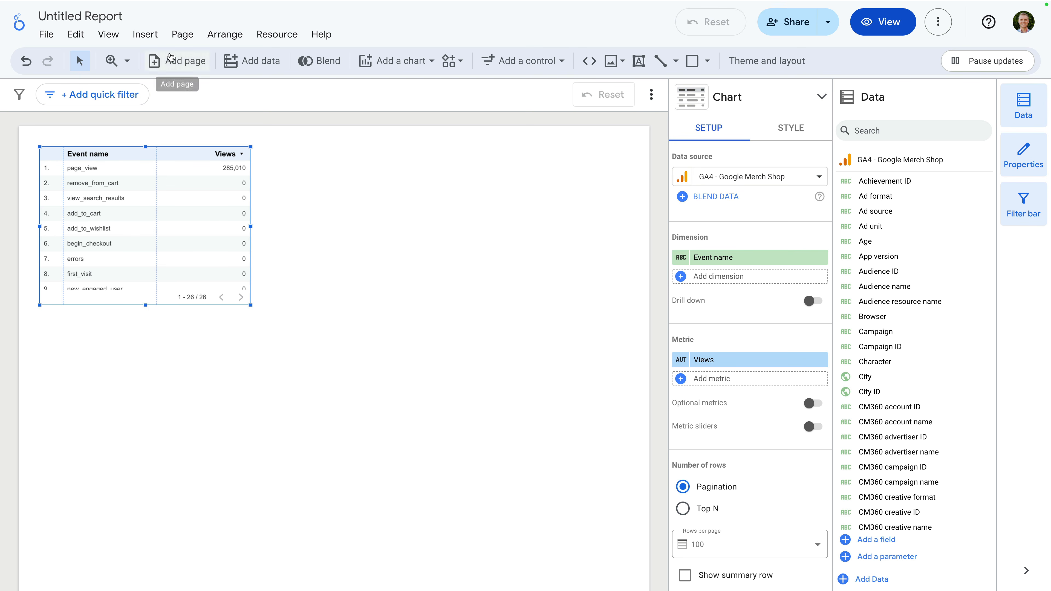
Rename the report to "Traffic Acquisition by Loves Data".
{"action": "left_click", "coordinate": [102, 16]}
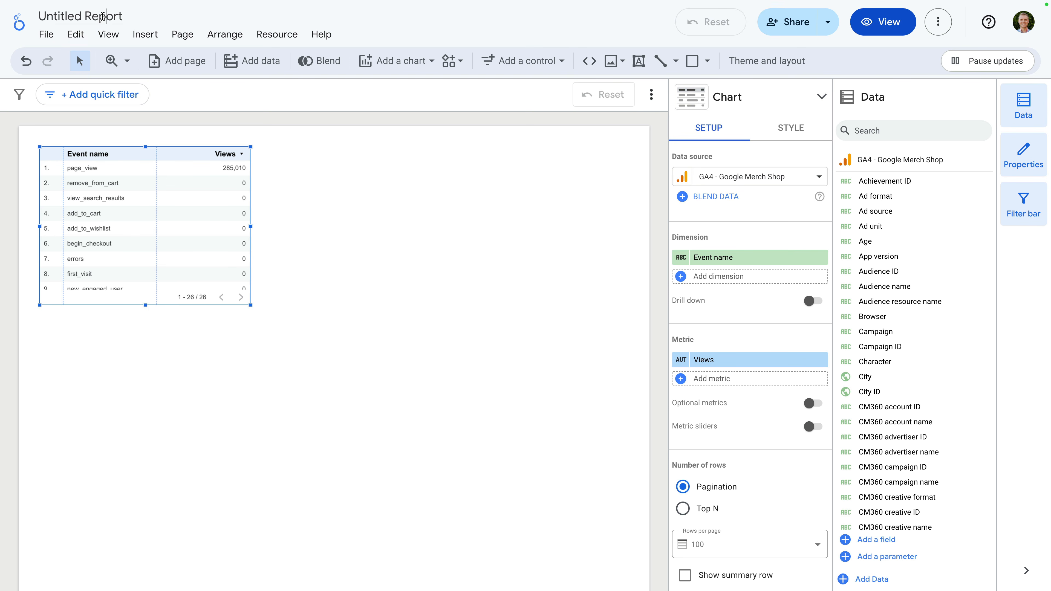
{"action": "triple_click", "coordinate": [102, 16]}
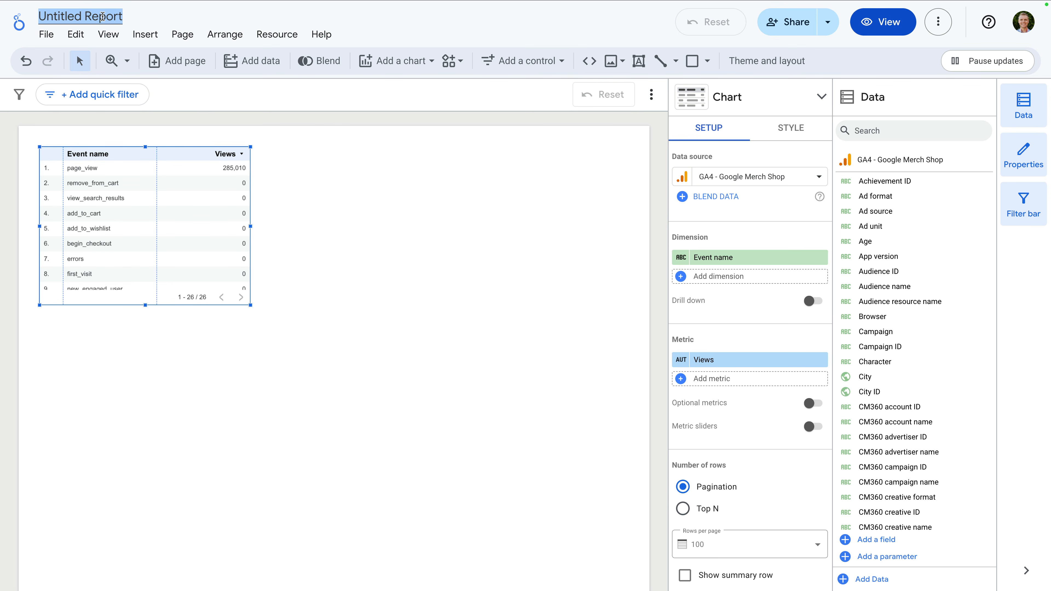
{"action": "type", "text": "Tra"}
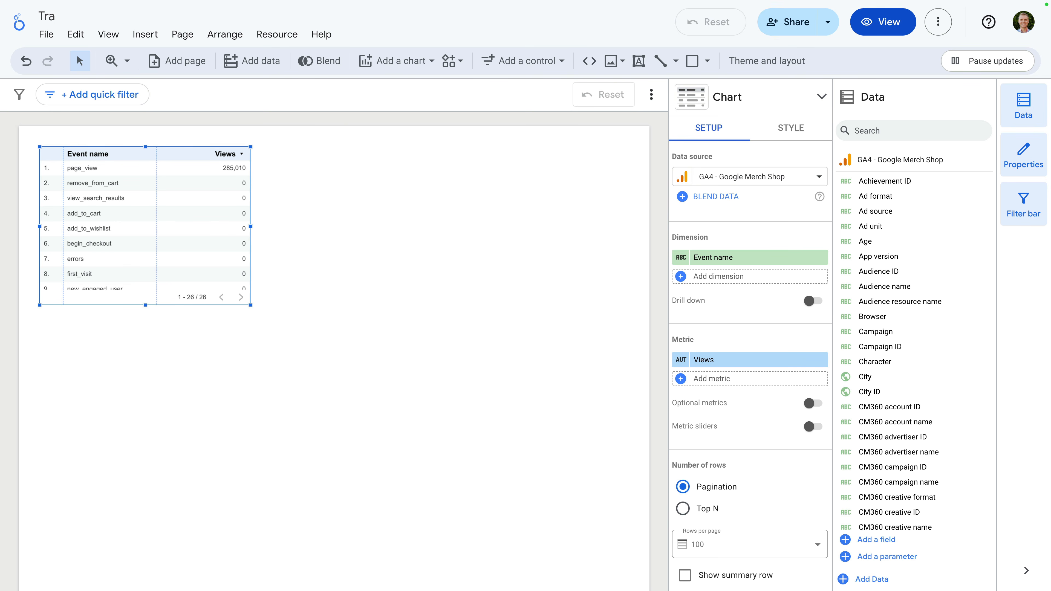
{"action": "type", "text": "ffic Acquisition by Loves Data"}
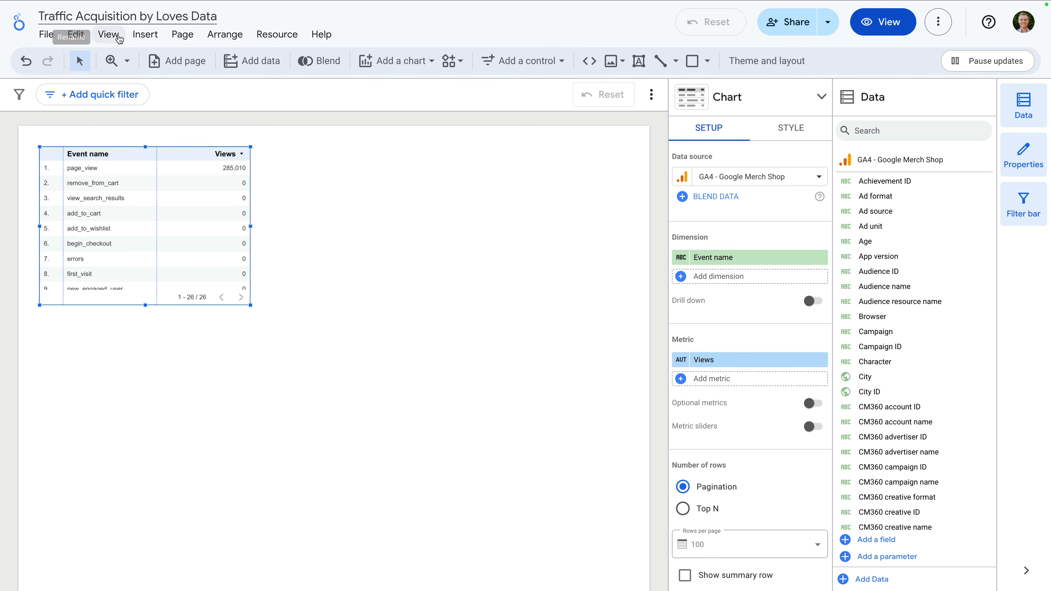
{"action": "left_click", "coordinate": [289, 191]}
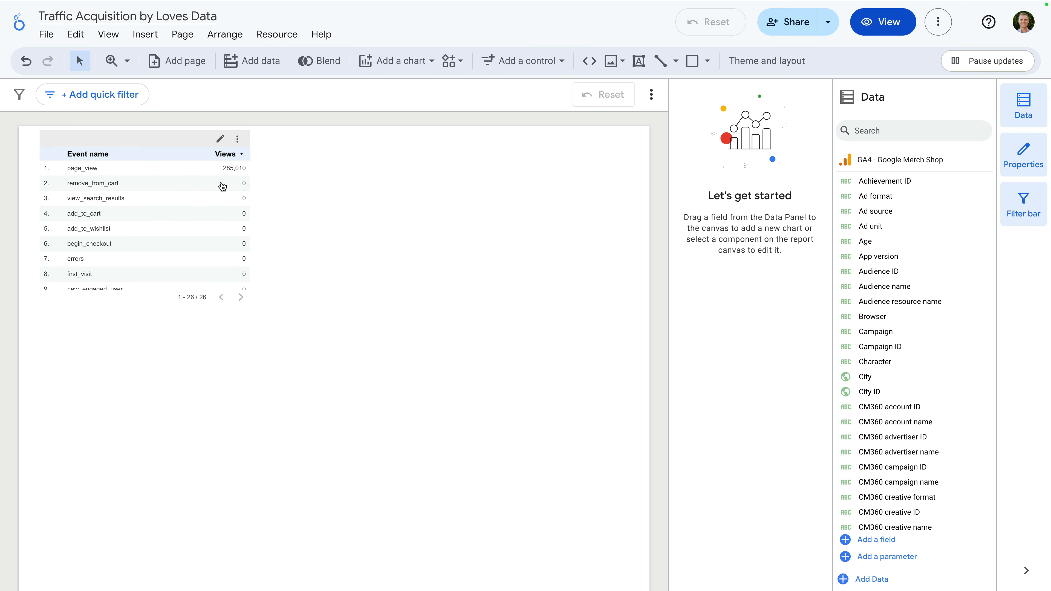
Delete the default table of event names and views from the report canvas.
{"action": "left_click", "coordinate": [196, 188]}
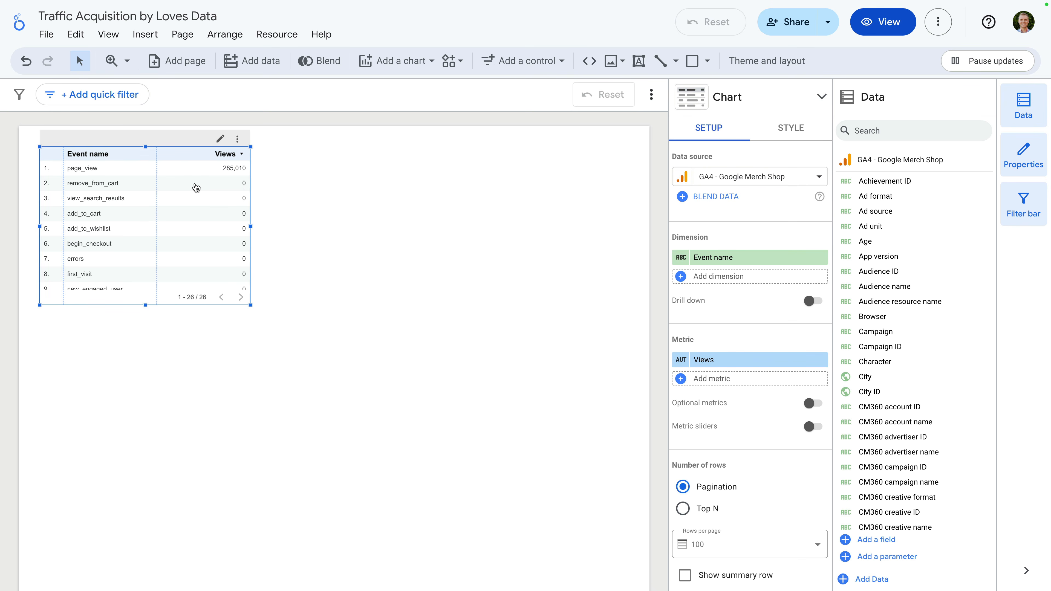
{"action": "key", "text": "Delete"}
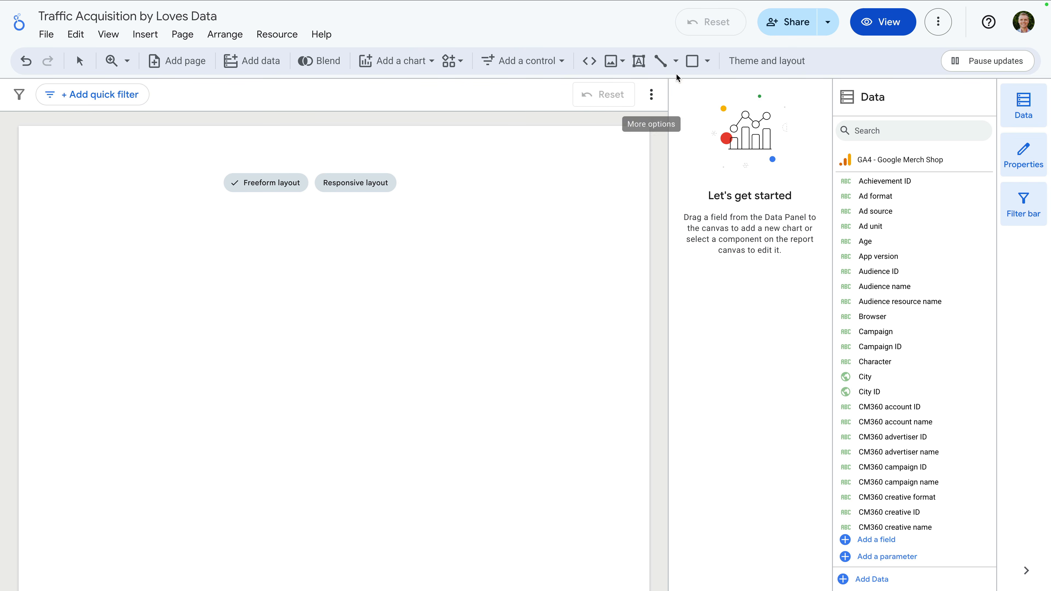
Set the report's canvas size to US letter (4:3) - Portrait in the theme and layout settings.
{"action": "left_click", "coordinate": [759, 63]}
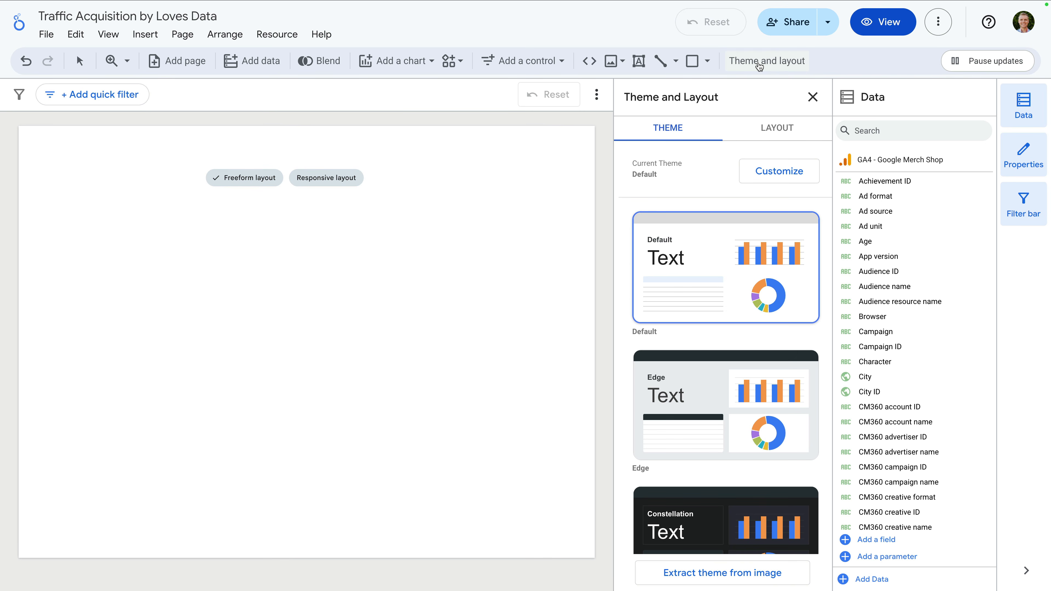
{"action": "left_click", "coordinate": [53, 37]}
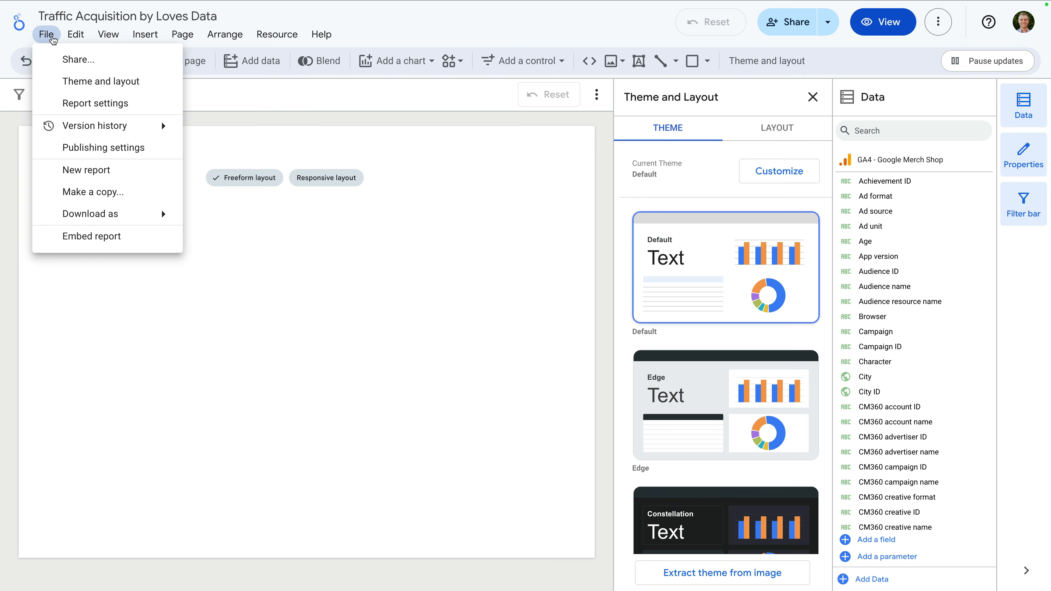
{"action": "left_click", "coordinate": [109, 81]}
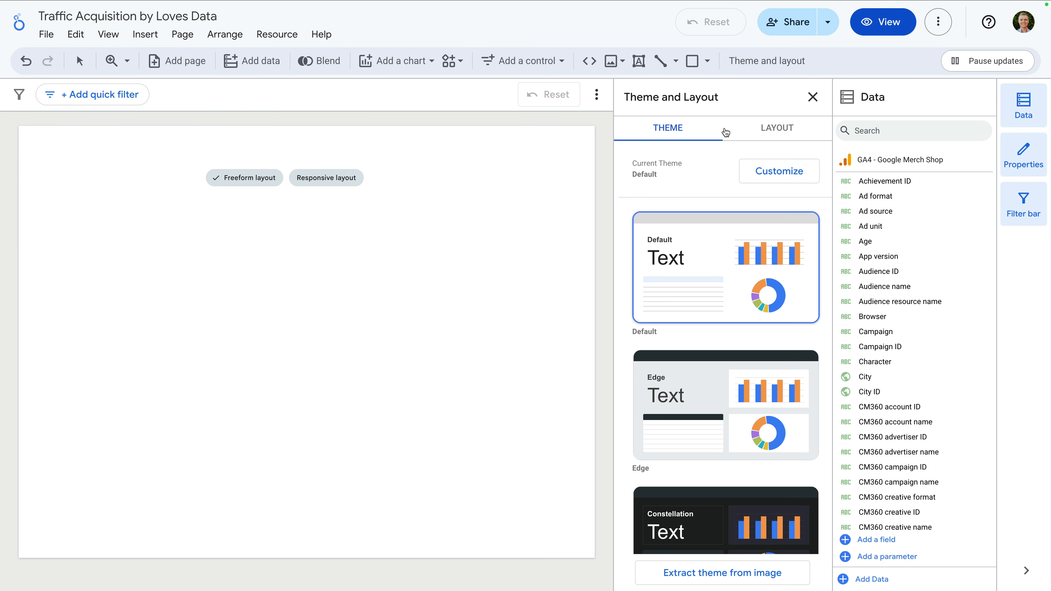
{"action": "left_click", "coordinate": [760, 134]}
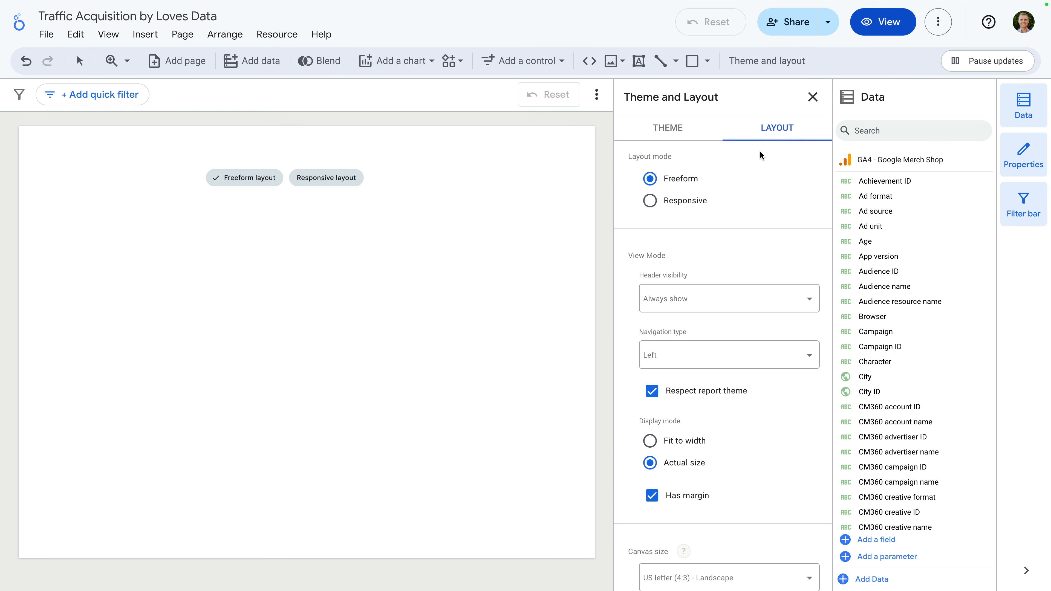
{"action": "scroll", "coordinate": [761, 194], "scroll_direction": "down", "scroll_amount": 5}
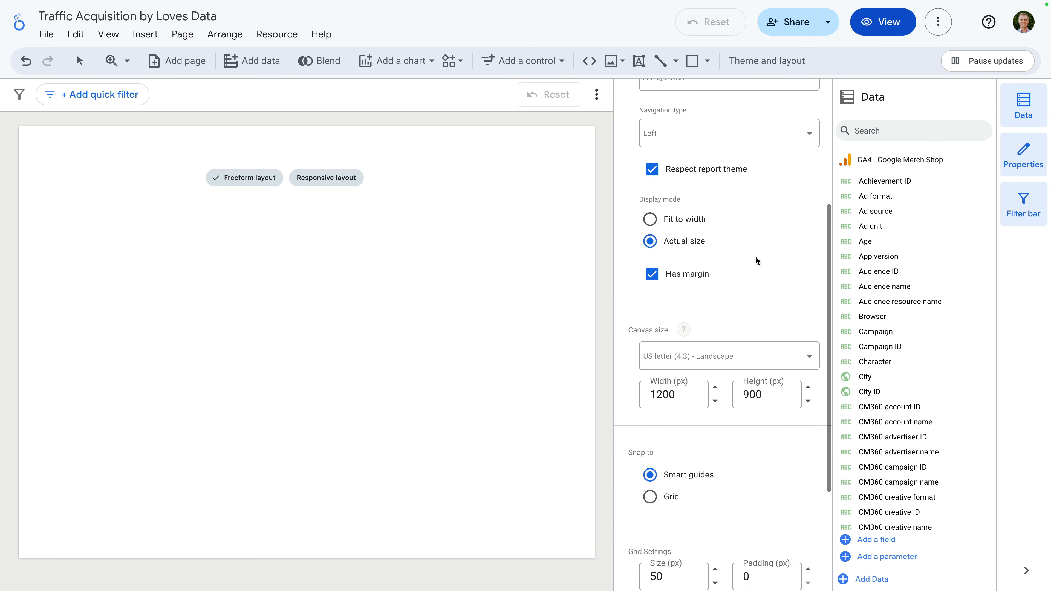
{"action": "left_click", "coordinate": [734, 354]}
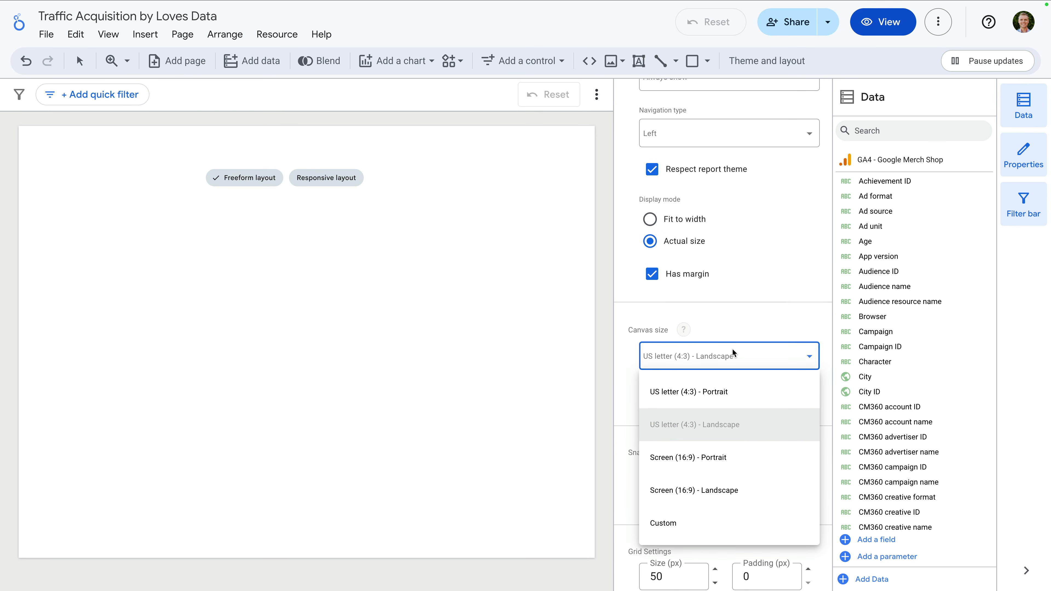
{"action": "left_click", "coordinate": [733, 393]}
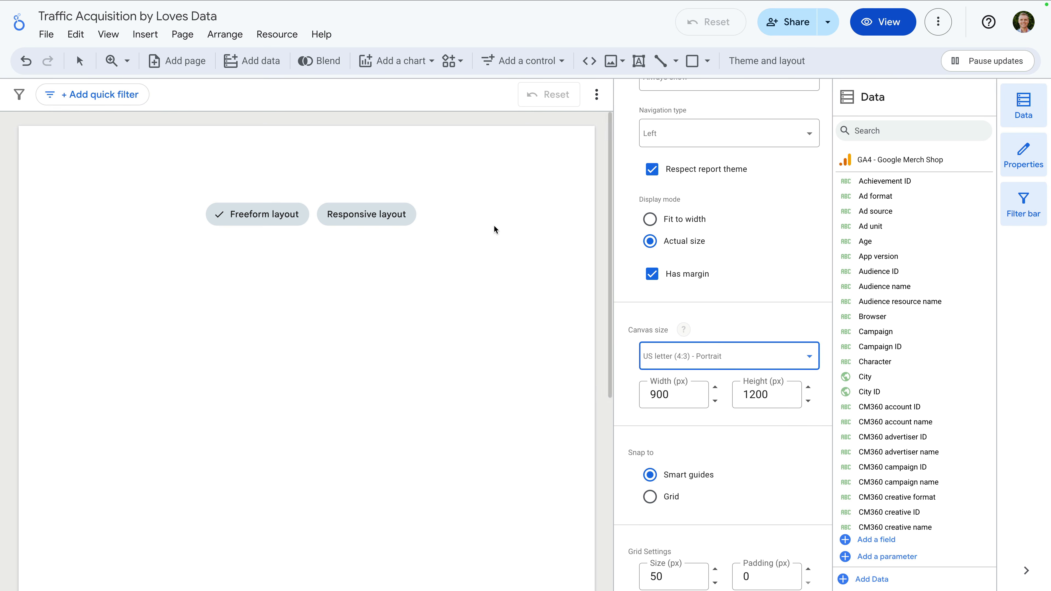
Insert a scorecard in the upper-left corner of the report page and set its metric to Active users.
{"action": "left_click", "coordinate": [149, 38]}
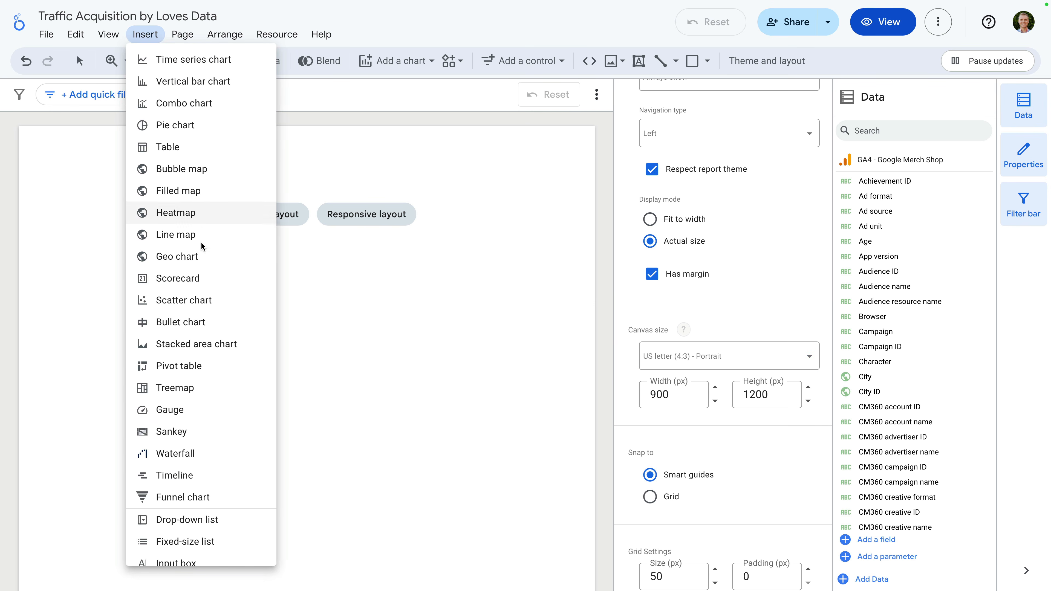
{"action": "left_click", "coordinate": [206, 279]}
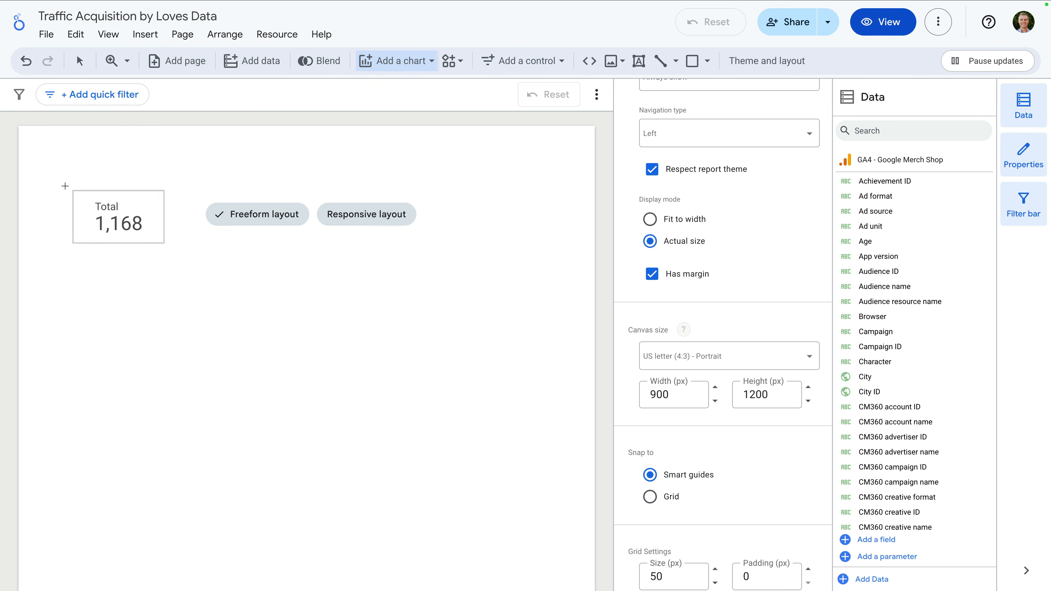
{"action": "left_click", "coordinate": [42, 166]}
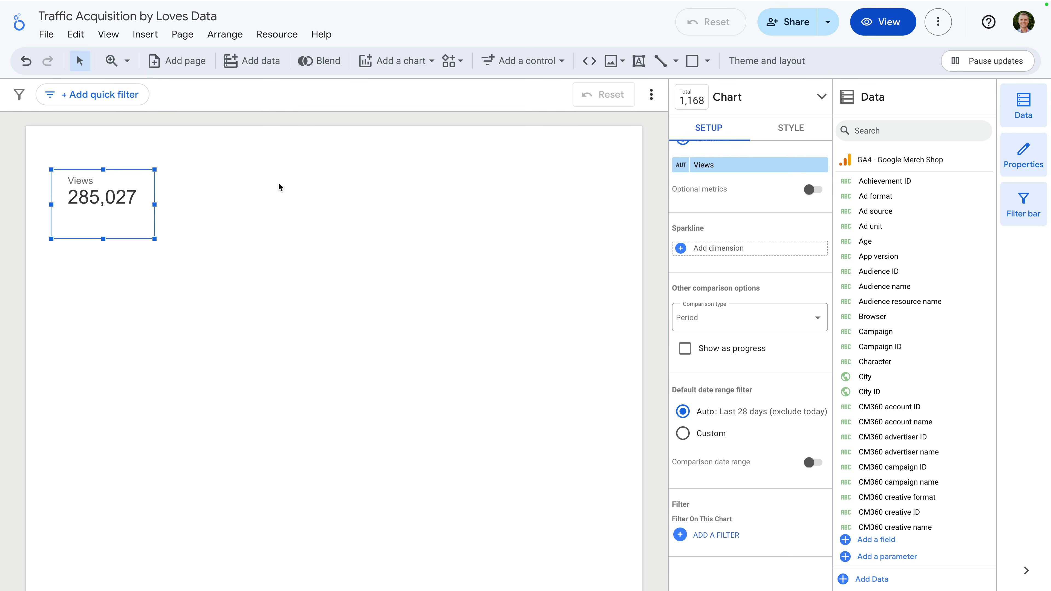
{"action": "scroll", "coordinate": [684, 195], "scroll_direction": "up", "scroll_amount": 3}
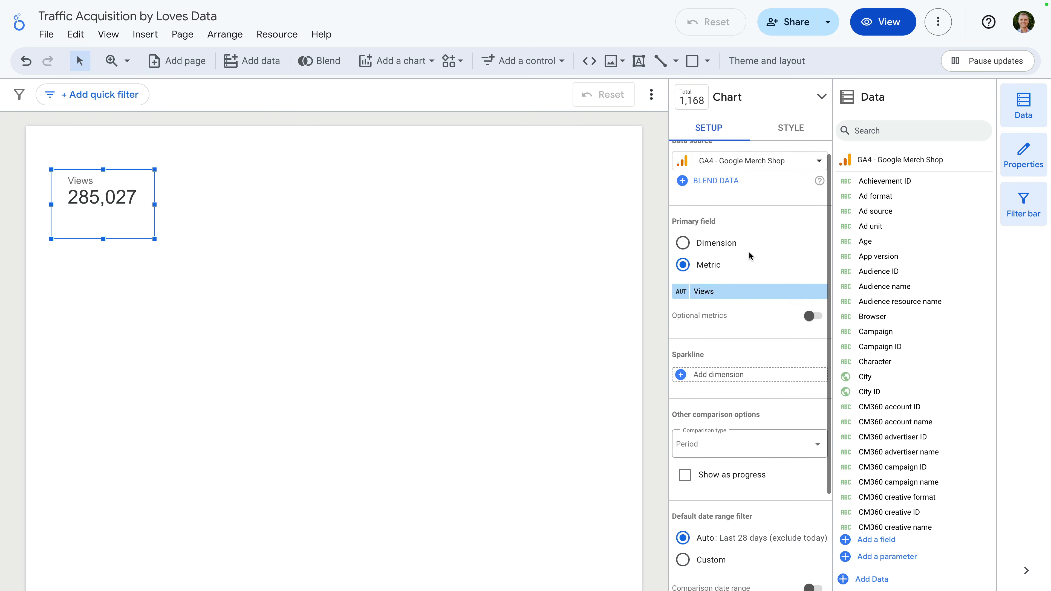
{"action": "left_click", "coordinate": [758, 298]}
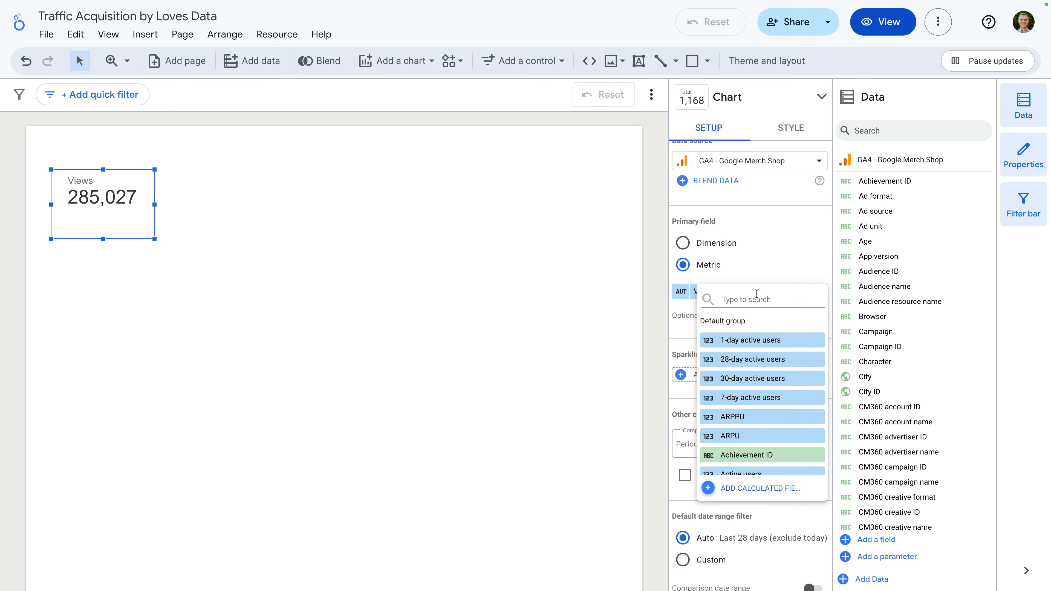
{"action": "type", "text": "active users"}
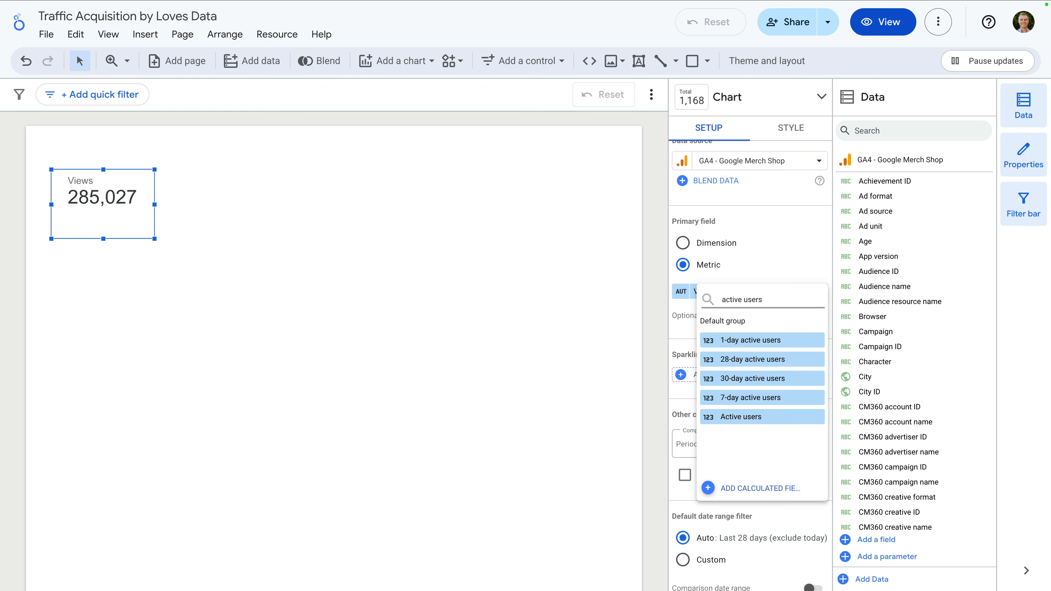
{"action": "left_click", "coordinate": [778, 417]}
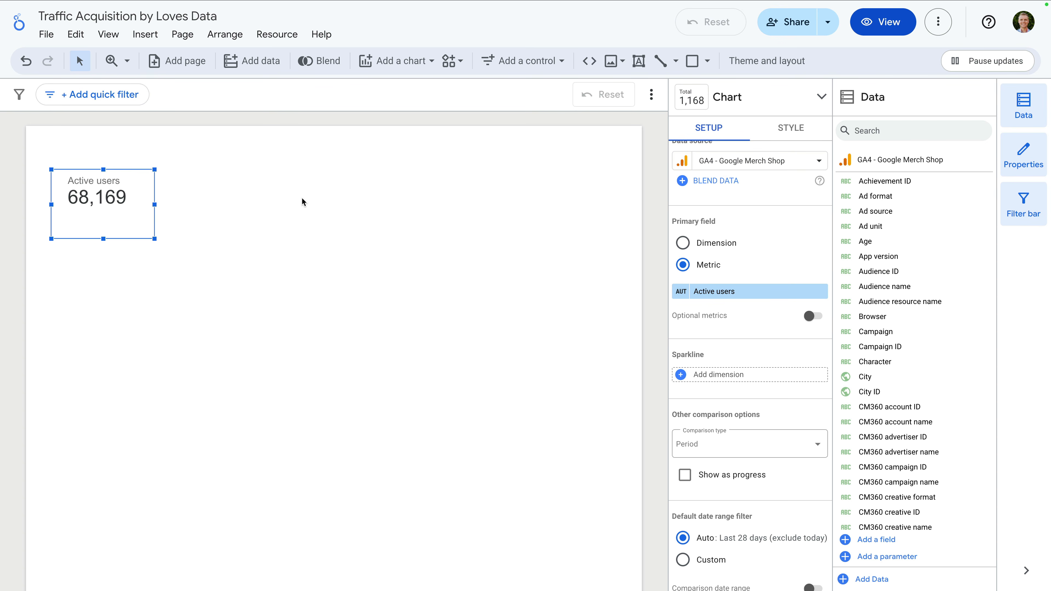
Enable a comparison date range on the Active users scorecard and set it to Previous period.
{"action": "scroll", "coordinate": [742, 292], "scroll_direction": "down", "scroll_amount": 3}
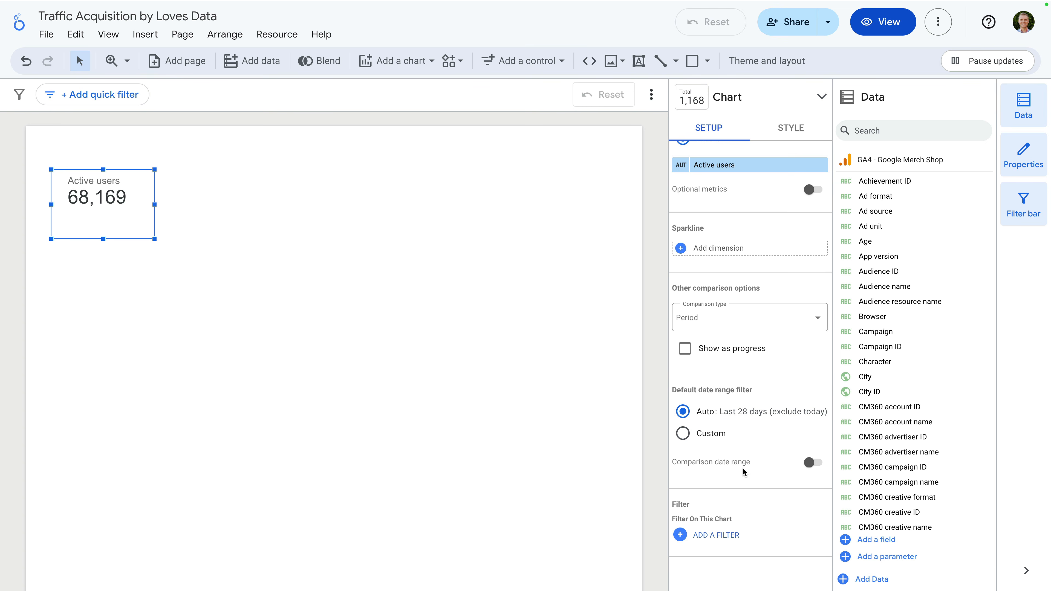
{"action": "left_click", "coordinate": [813, 463]}
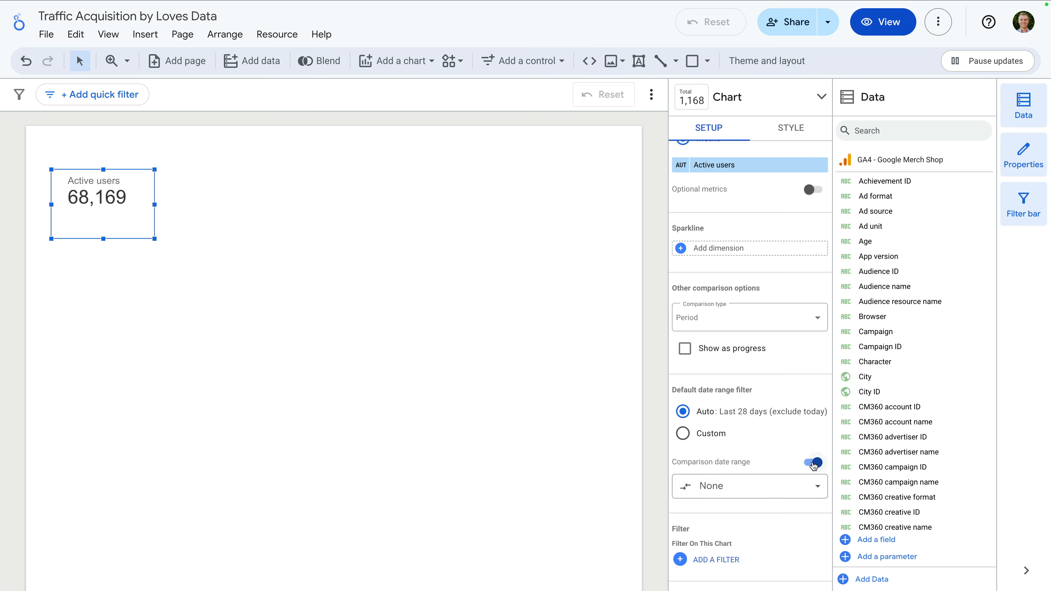
{"action": "left_click", "coordinate": [790, 486]}
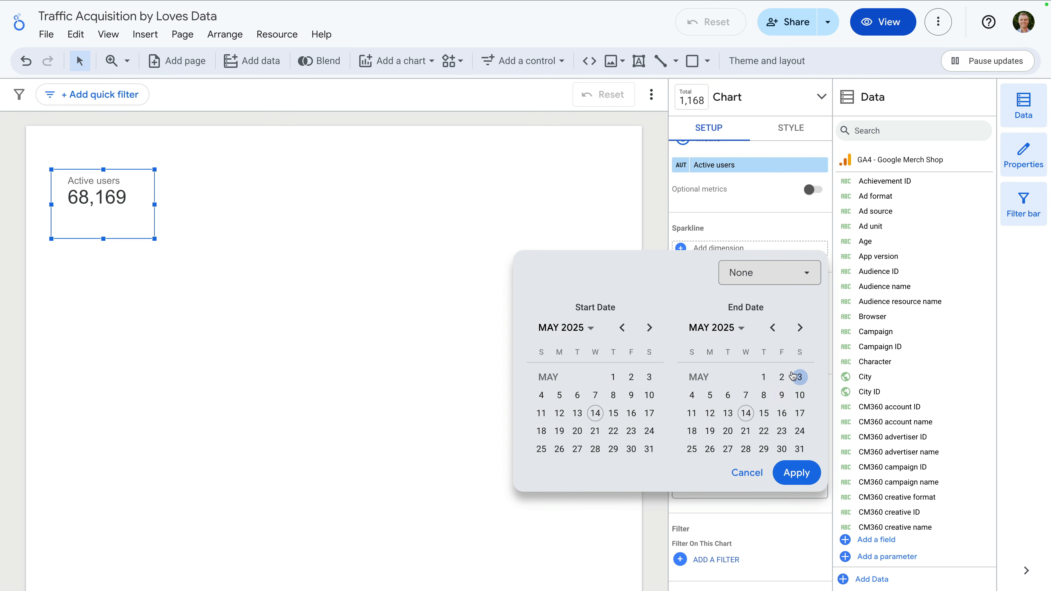
{"action": "left_click", "coordinate": [790, 281]}
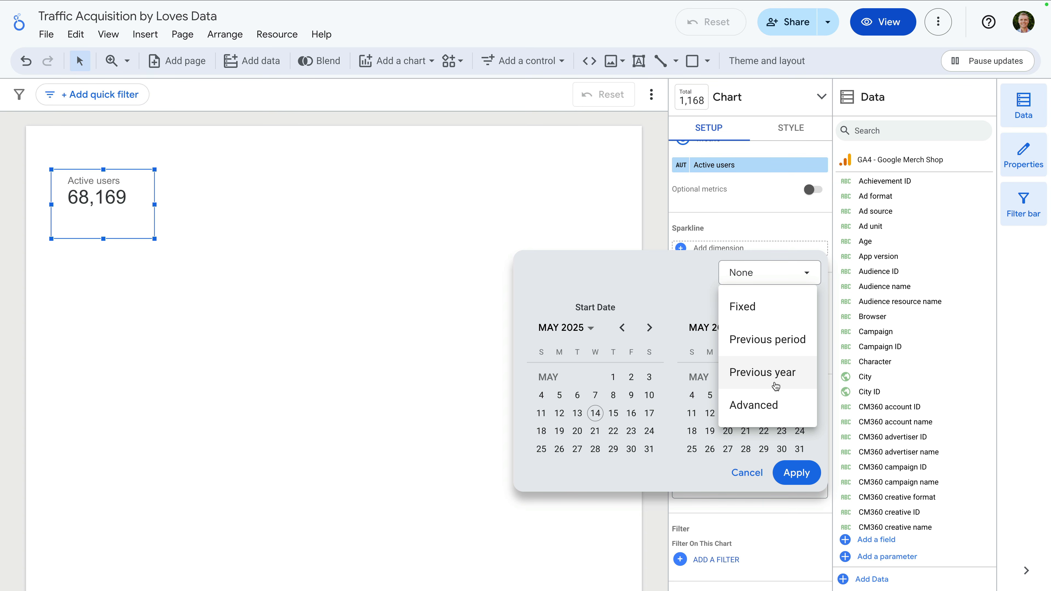
{"action": "left_click", "coordinate": [781, 351]}
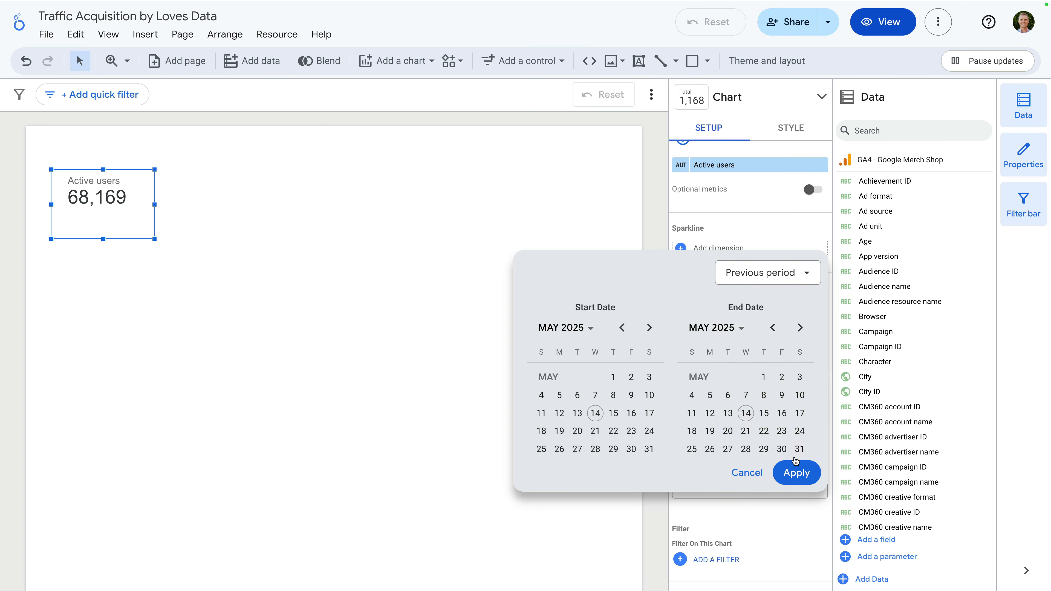
{"action": "left_click", "coordinate": [795, 471]}
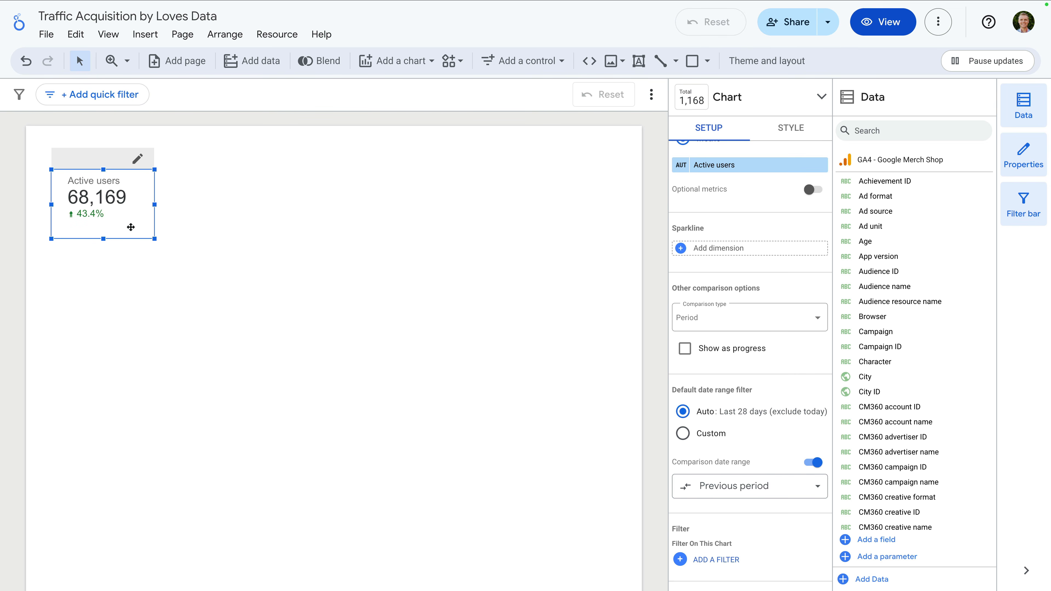
Duplicate the Active users scorecard to its right and change the copy's metric to Average session duration.
{"action": "right_click", "coordinate": [87, 225]}
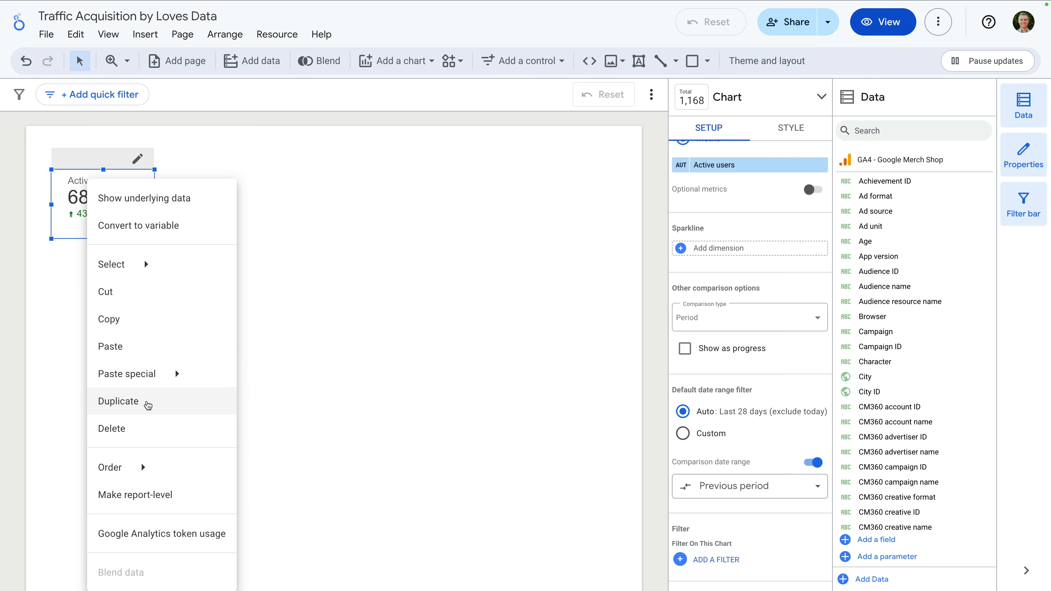
{"action": "left_click", "coordinate": [148, 404]}
{"action": "scroll", "coordinate": [211, 300], "scroll_direction": "up", "scroll_amount": 2}
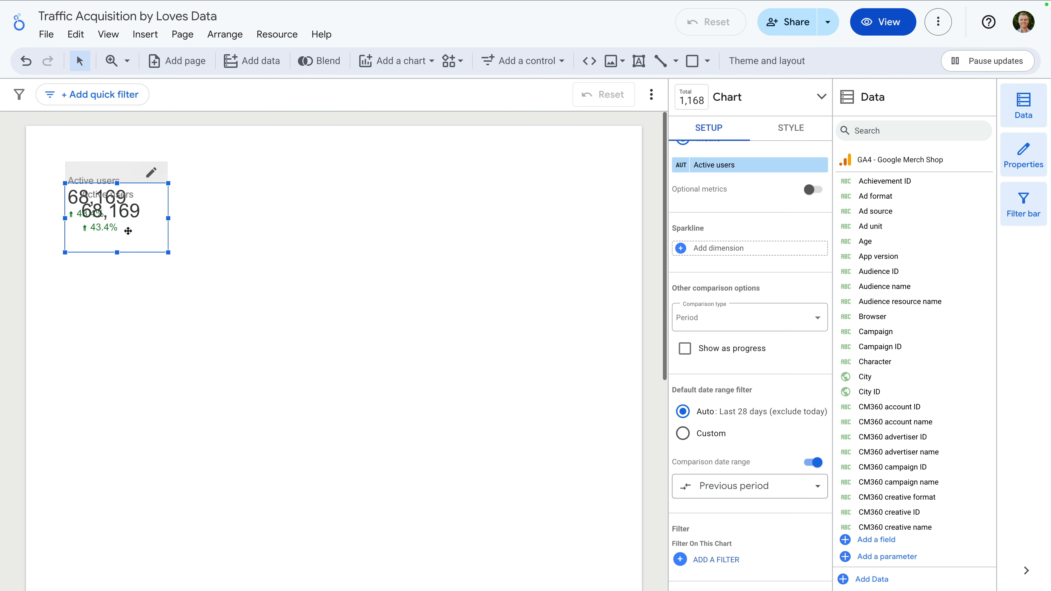
{"action": "left_click_drag", "start_coordinate": [128, 231], "coordinate": [227, 212]}
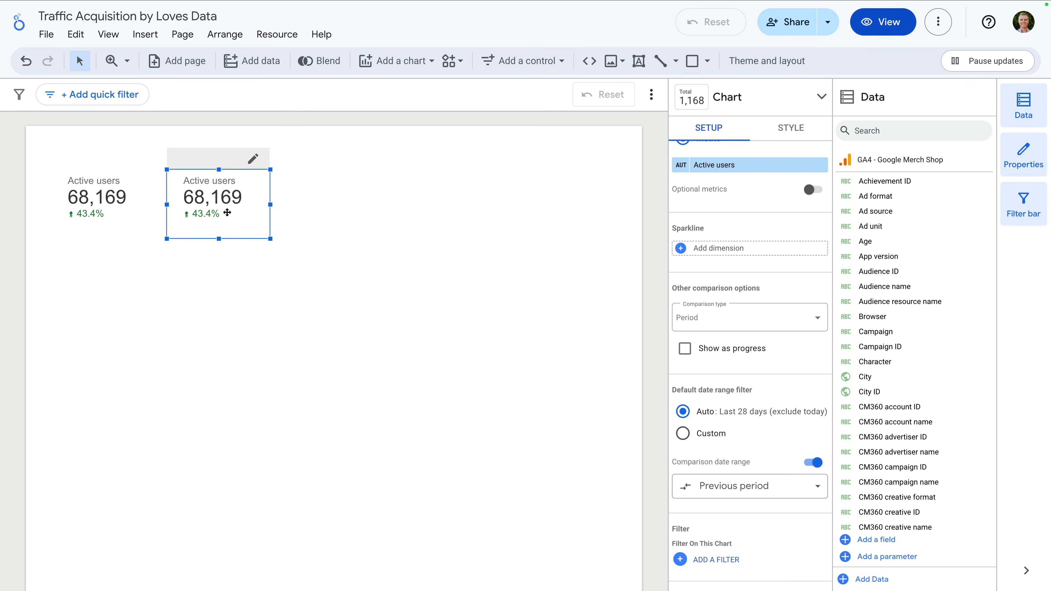
{"action": "scroll", "coordinate": [712, 206], "scroll_direction": "up", "scroll_amount": 1}
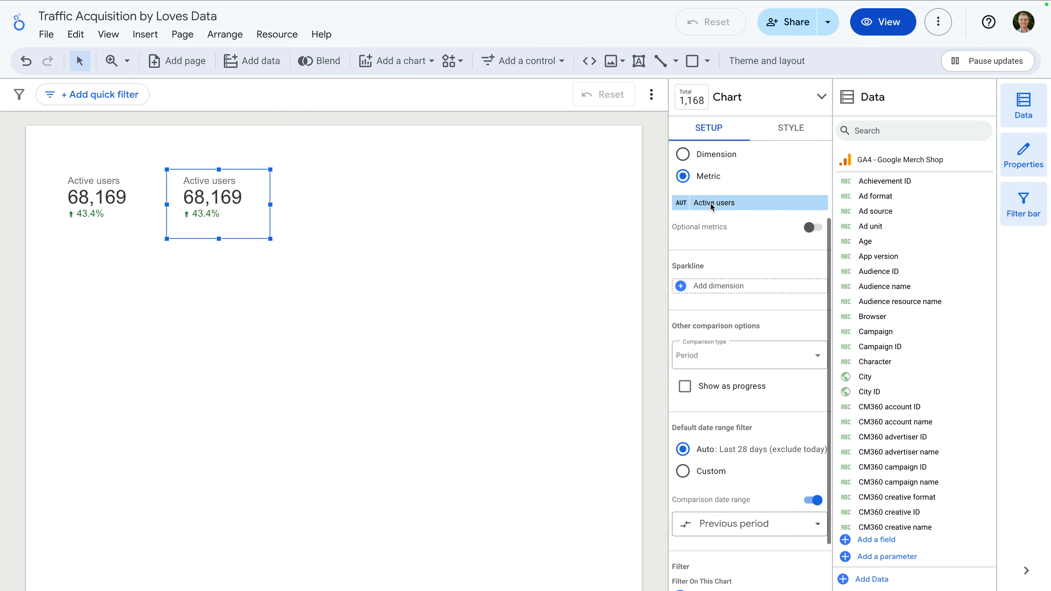
{"action": "left_click", "coordinate": [752, 228]}
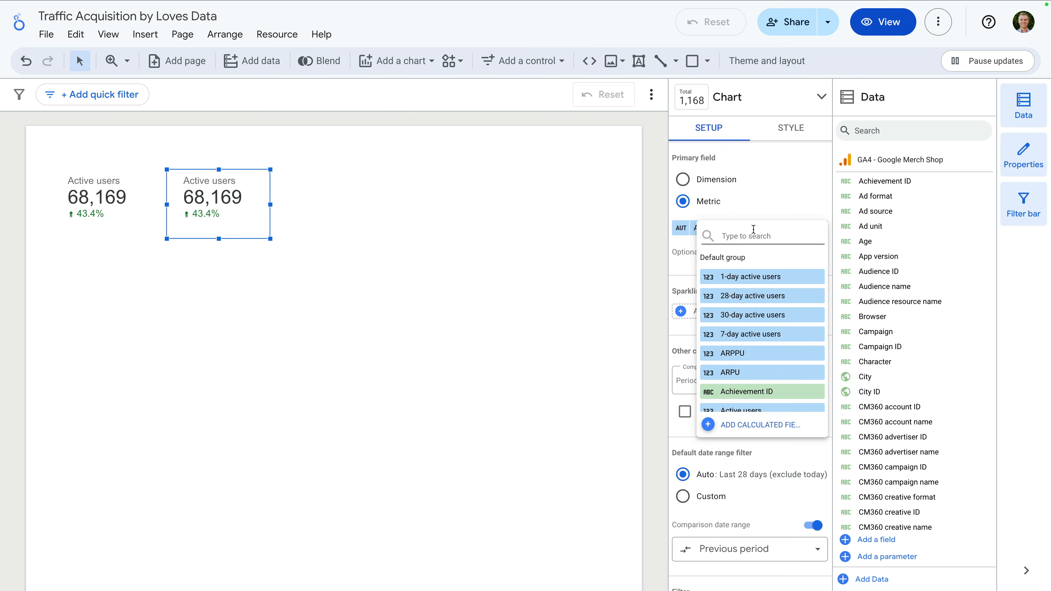
{"action": "type", "text": "average session"}
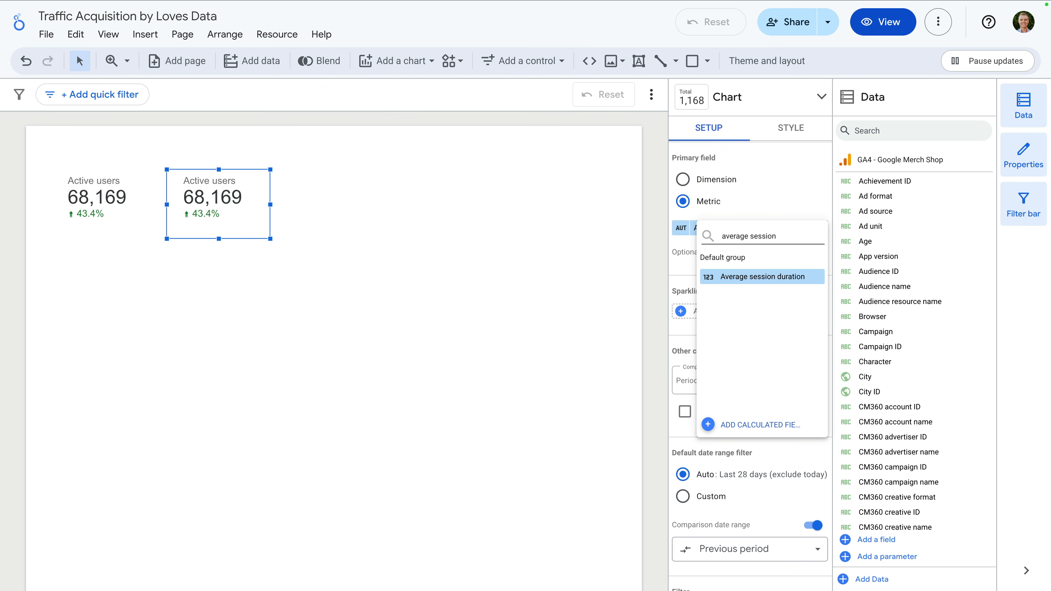
{"action": "left_click", "coordinate": [762, 276]}
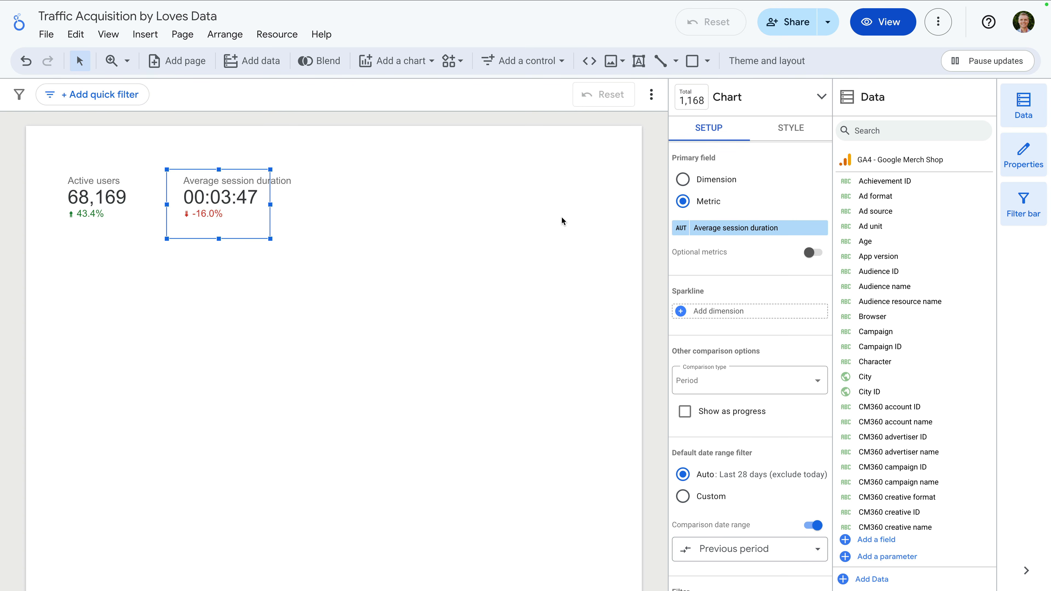
Duplicate the Average session duration scorecard to its right and change the copy's metric to Key events.
{"action": "right_click", "coordinate": [251, 213]}
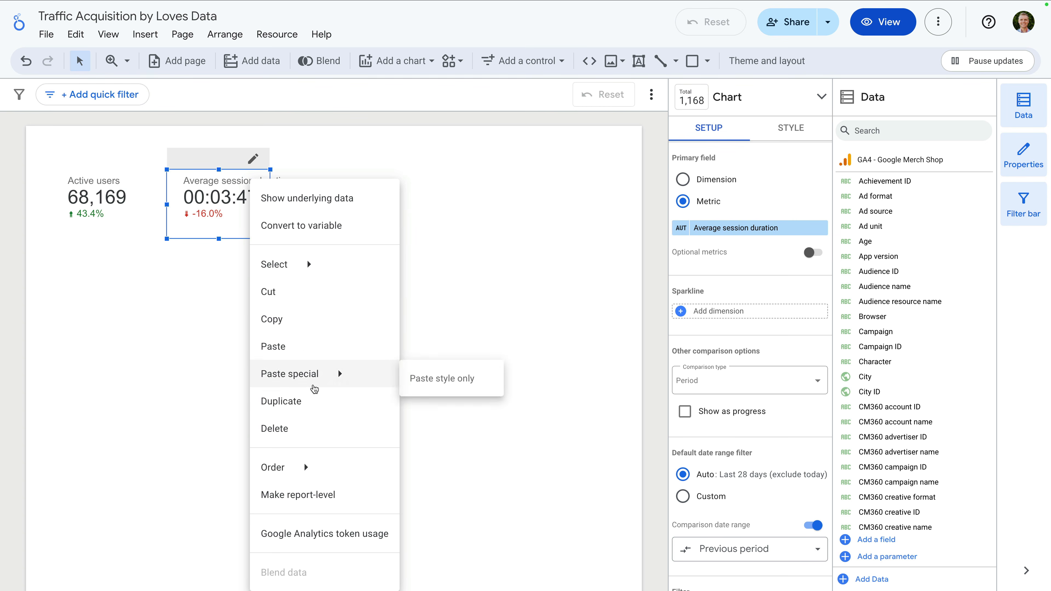
{"action": "left_click", "coordinate": [317, 404]}
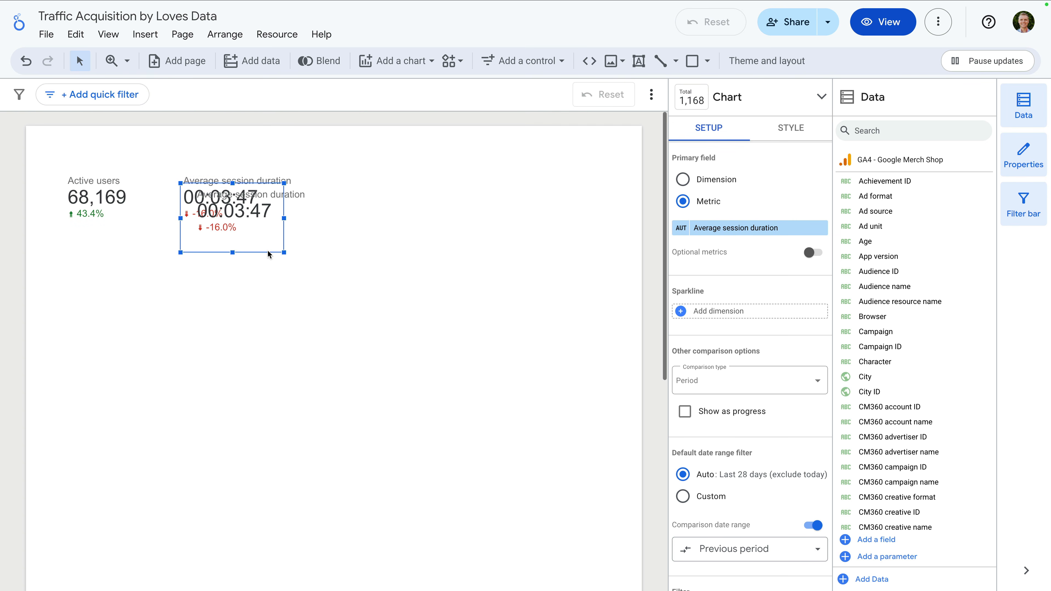
{"action": "left_click_drag", "start_coordinate": [254, 238], "coordinate": [354, 228]}
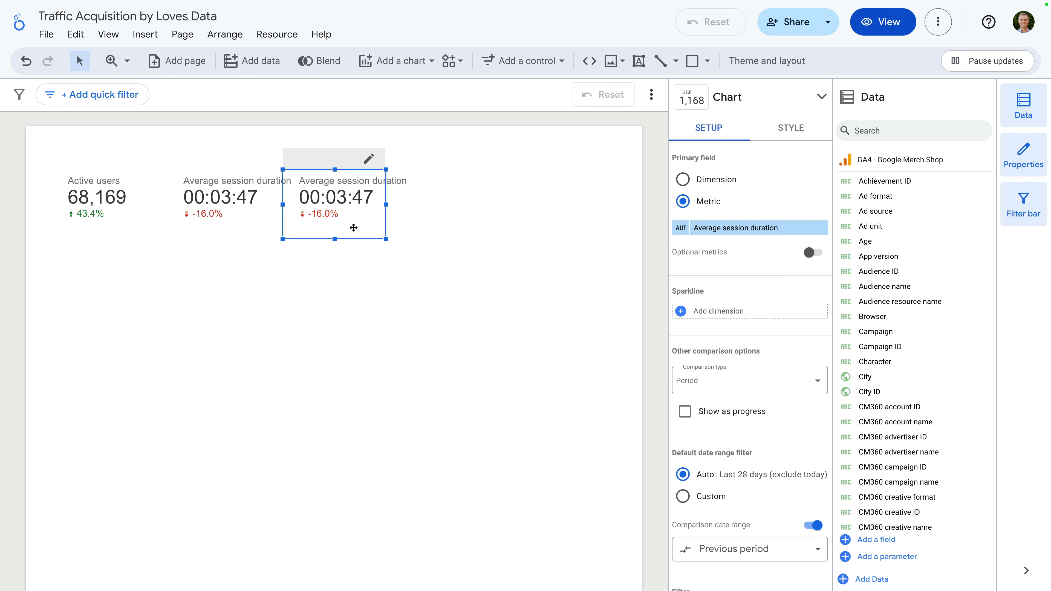
{"action": "left_click", "coordinate": [706, 231]}
{"action": "type", "text": "key events"}
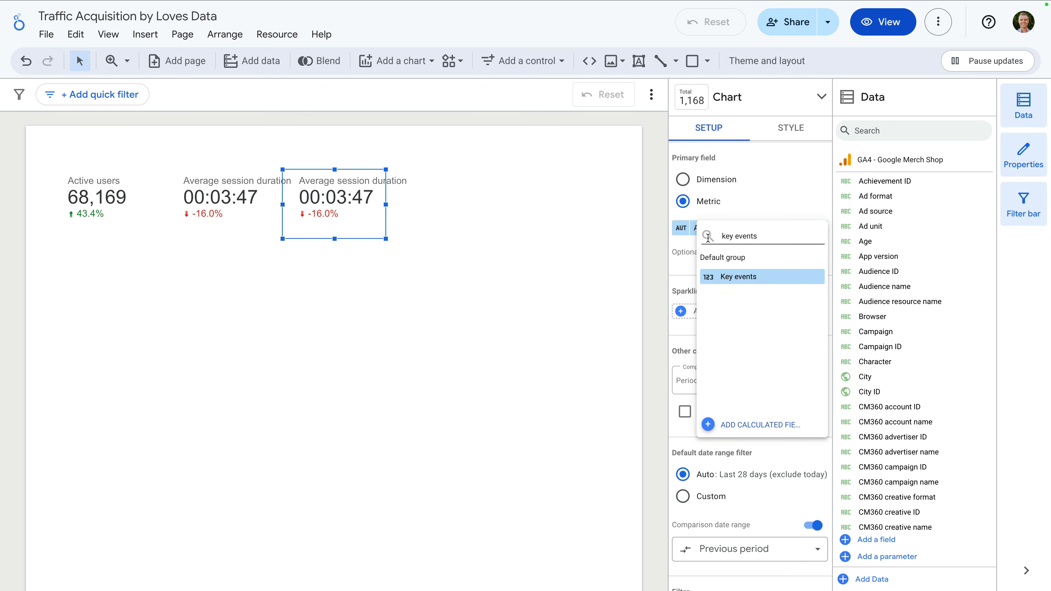
{"action": "left_click", "coordinate": [734, 279]}
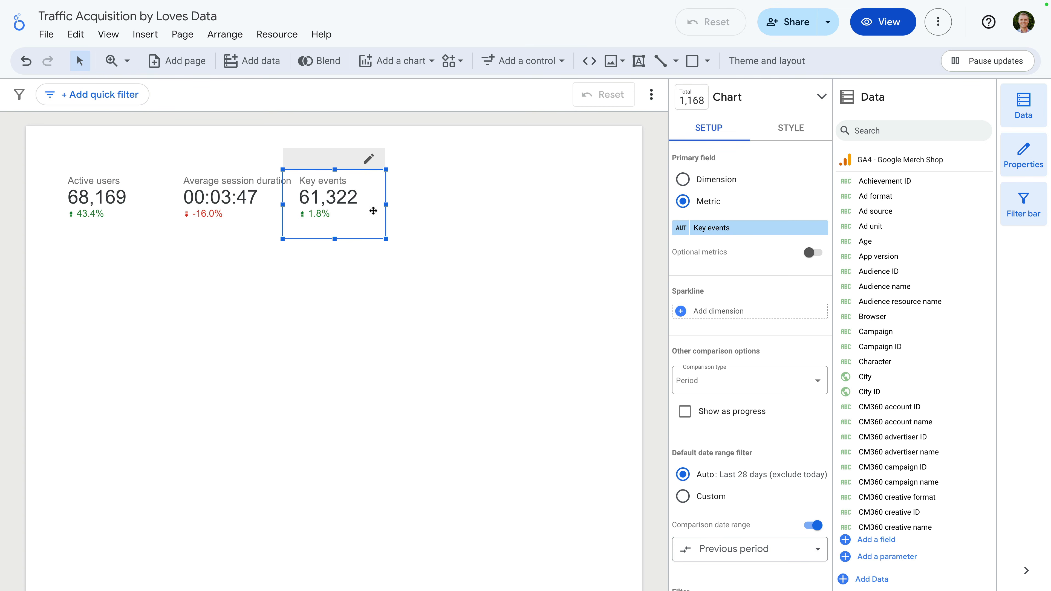
Duplicate the Key events scorecard to its right and change the copy's metric to Total revenue.
{"action": "right_click", "coordinate": [388, 211]}
{"action": "mouse_move", "coordinate": [426, 369]}
{"action": "left_click", "coordinate": [422, 401]}
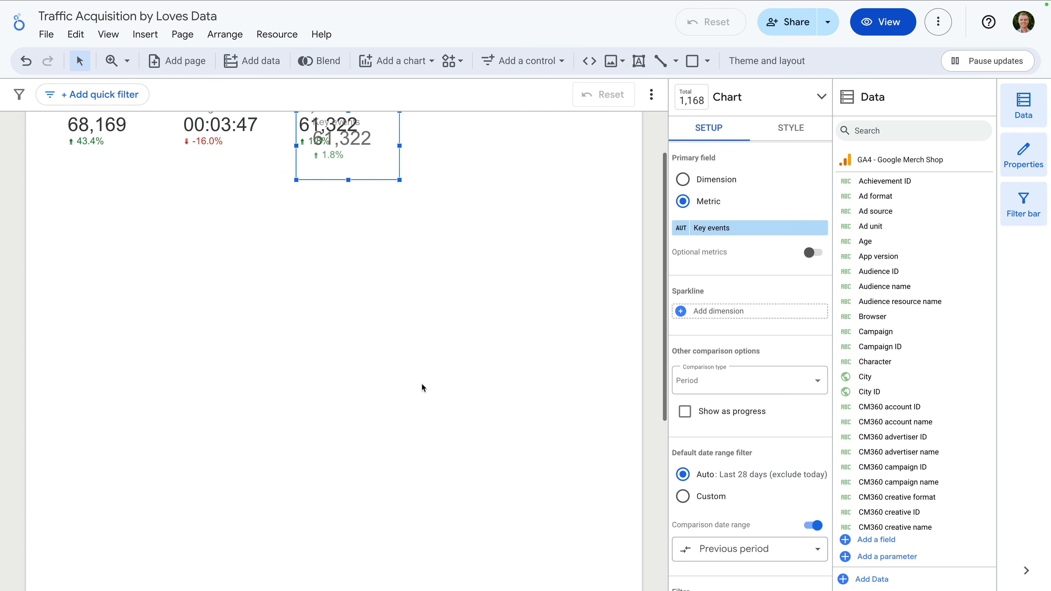
{"action": "left_click_drag", "start_coordinate": [365, 243], "coordinate": [453, 224]}
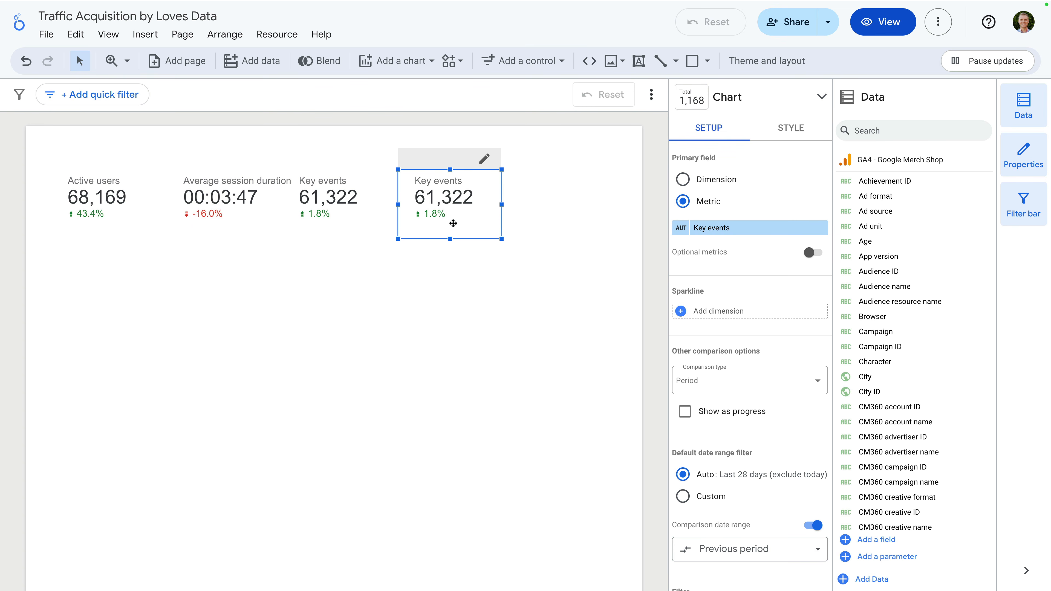
{"action": "left_click", "coordinate": [714, 229]}
{"action": "type", "text": "tot"}
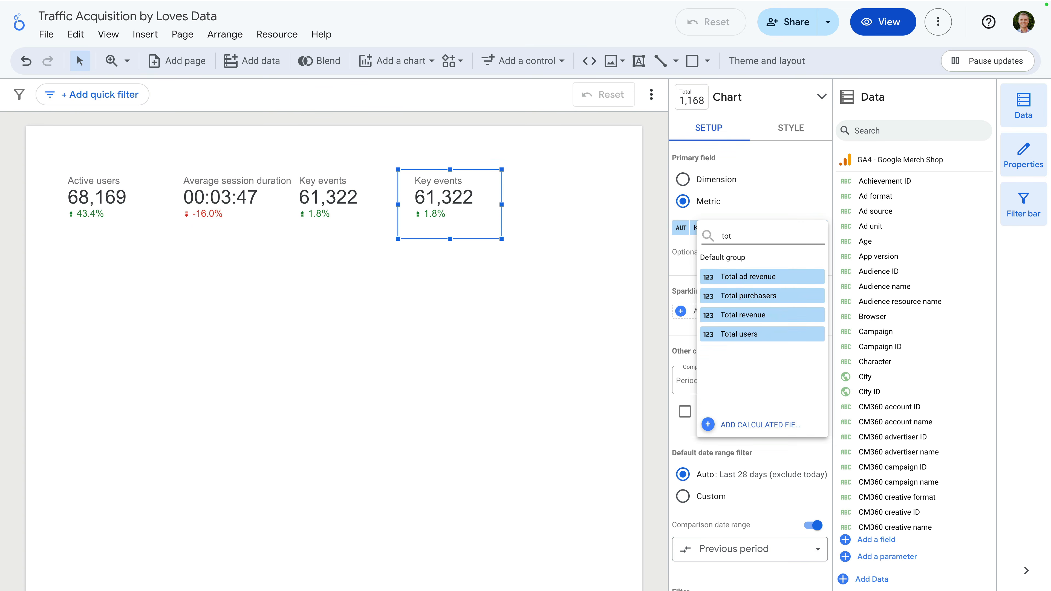
{"action": "type", "text": "al revenue"}
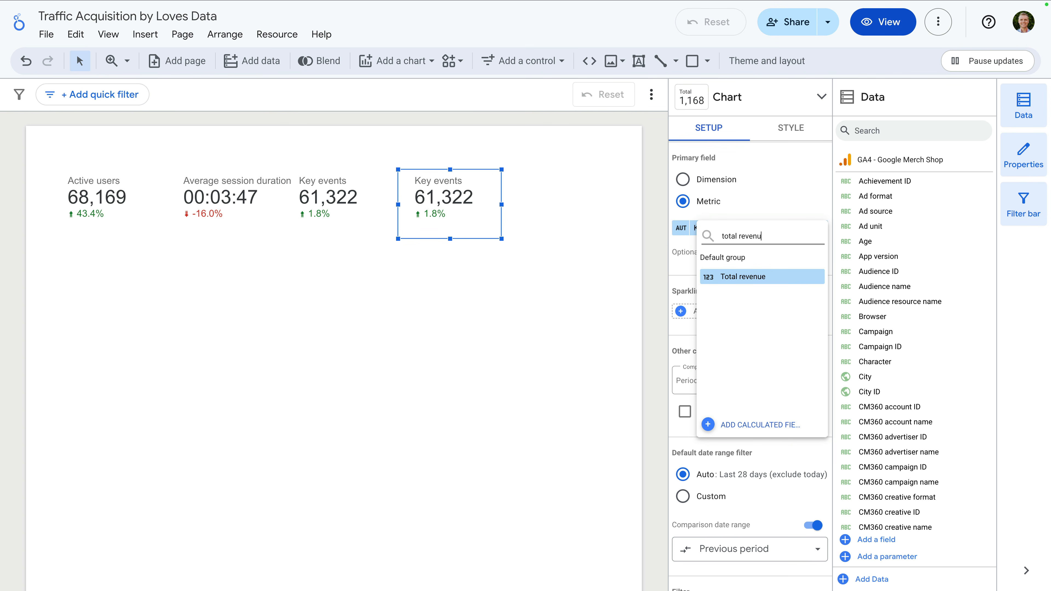
{"action": "left_click", "coordinate": [740, 280]}
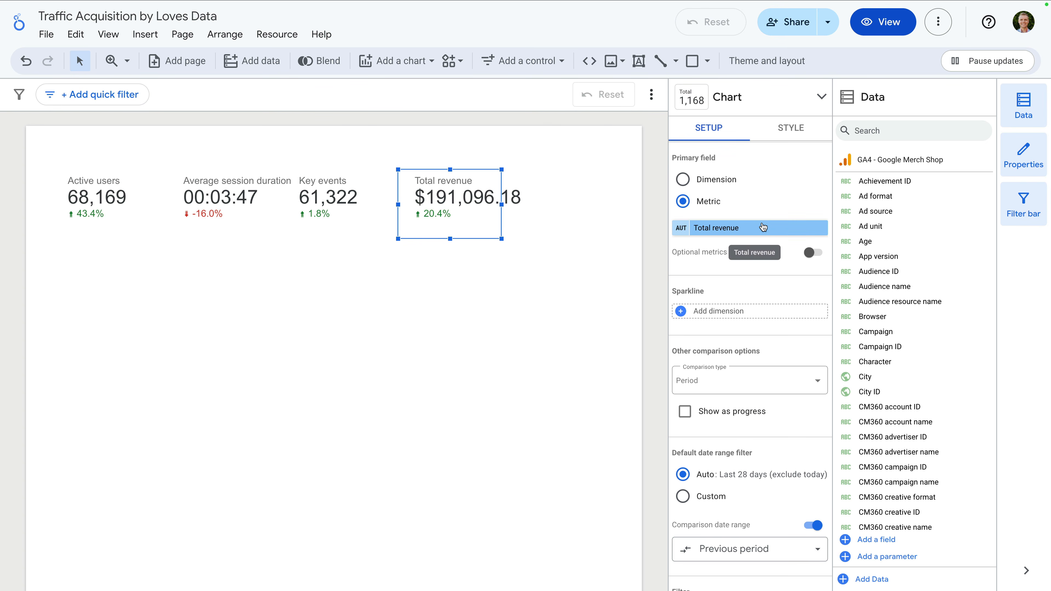
Show the Total revenue scorecard's primary metric as compact numbers with a decimal precision of 0.
{"action": "scroll", "coordinate": [762, 224], "scroll_direction": "up", "scroll_amount": 3}
{"action": "left_click", "coordinate": [791, 130]}
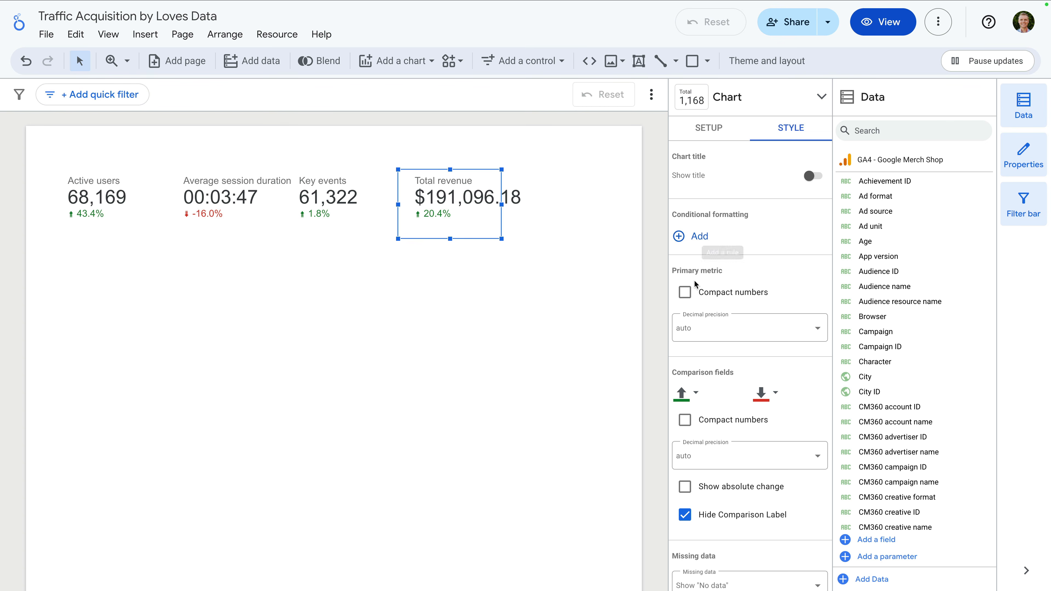
{"action": "left_click", "coordinate": [686, 295]}
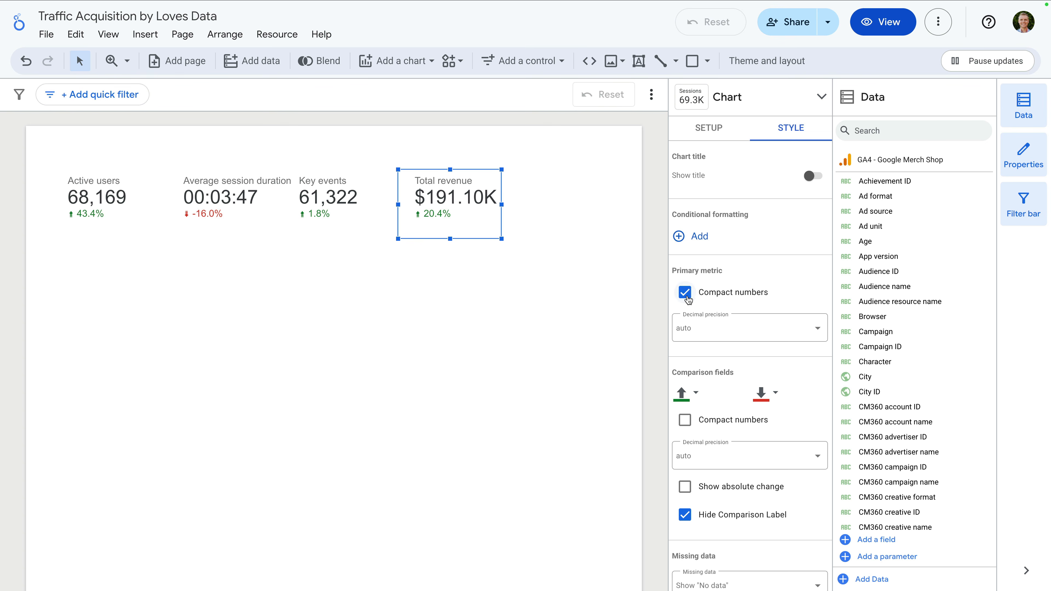
{"action": "left_click", "coordinate": [726, 327]}
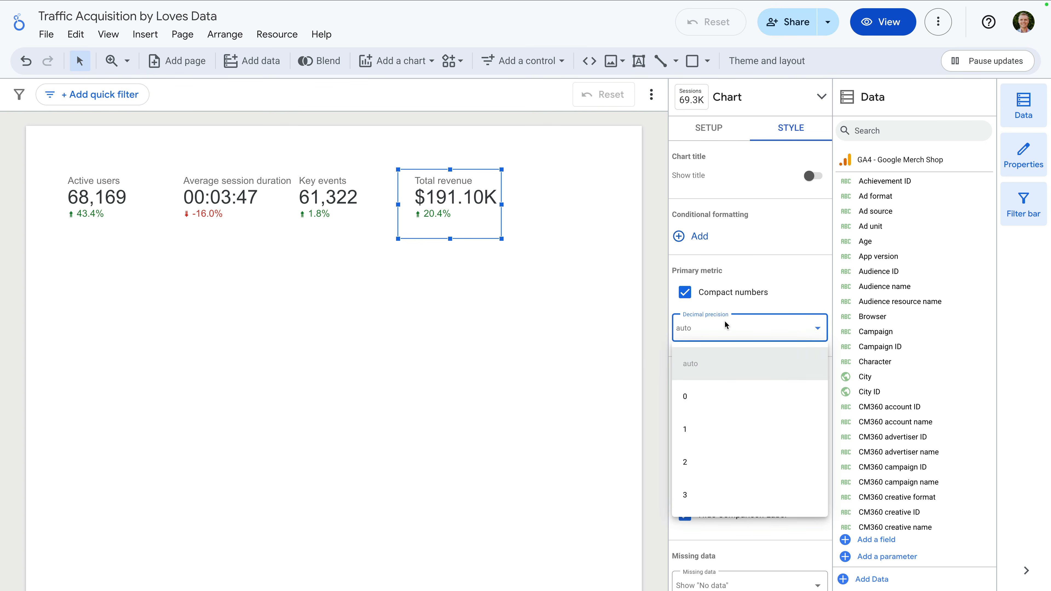
{"action": "left_click", "coordinate": [709, 396]}
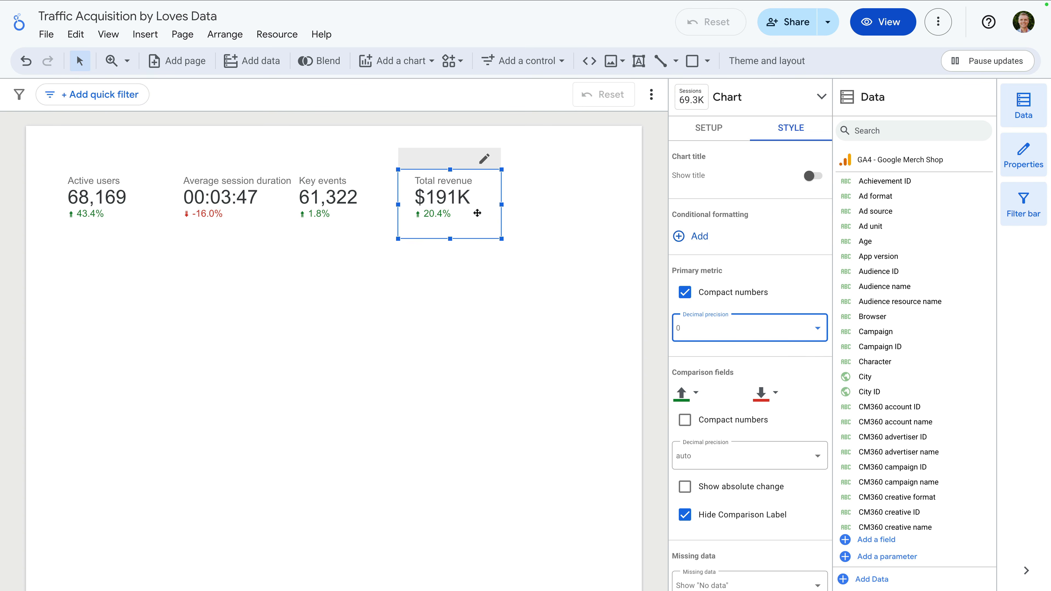
Spread the four scorecards evenly across the width of the report page, keeping them in one row.
{"action": "left_click_drag", "start_coordinate": [477, 212], "coordinate": [534, 212]}
{"action": "left_click_drag", "start_coordinate": [359, 202], "coordinate": [401, 203]}
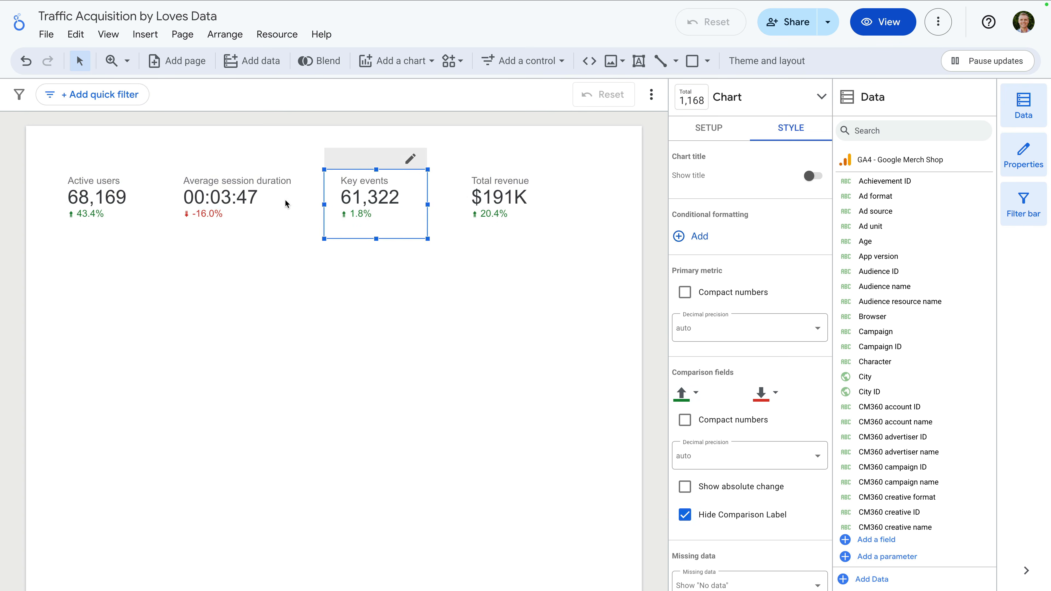
{"action": "left_click_drag", "start_coordinate": [246, 199], "coordinate": [271, 198]}
{"action": "left_click_drag", "start_coordinate": [134, 216], "coordinate": [145, 215]}
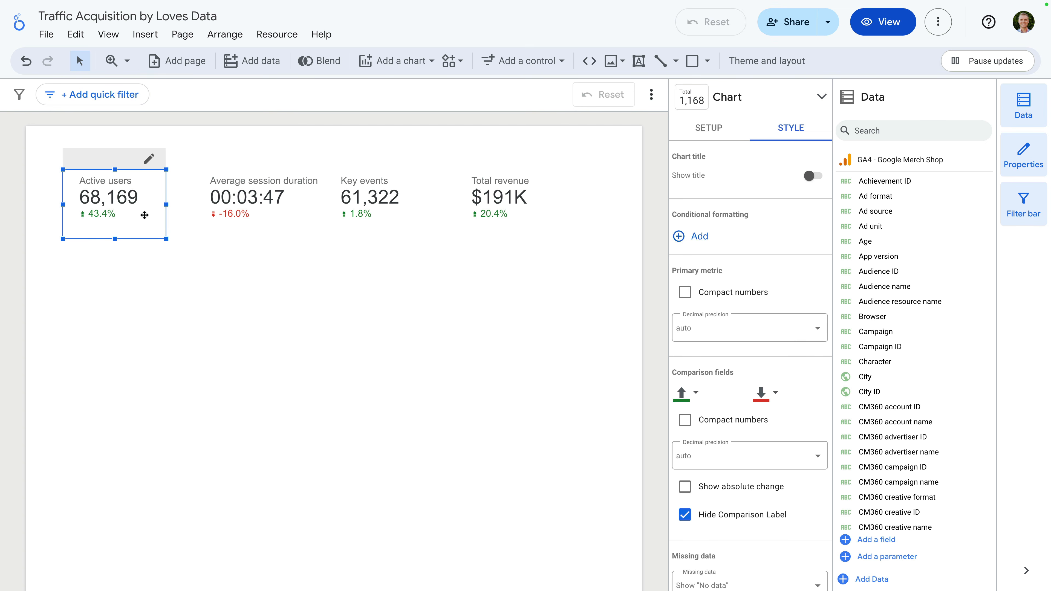
Insert a time series chart directly below the scorecards, spanning nearly the full page width.
{"action": "left_click", "coordinate": [151, 35]}
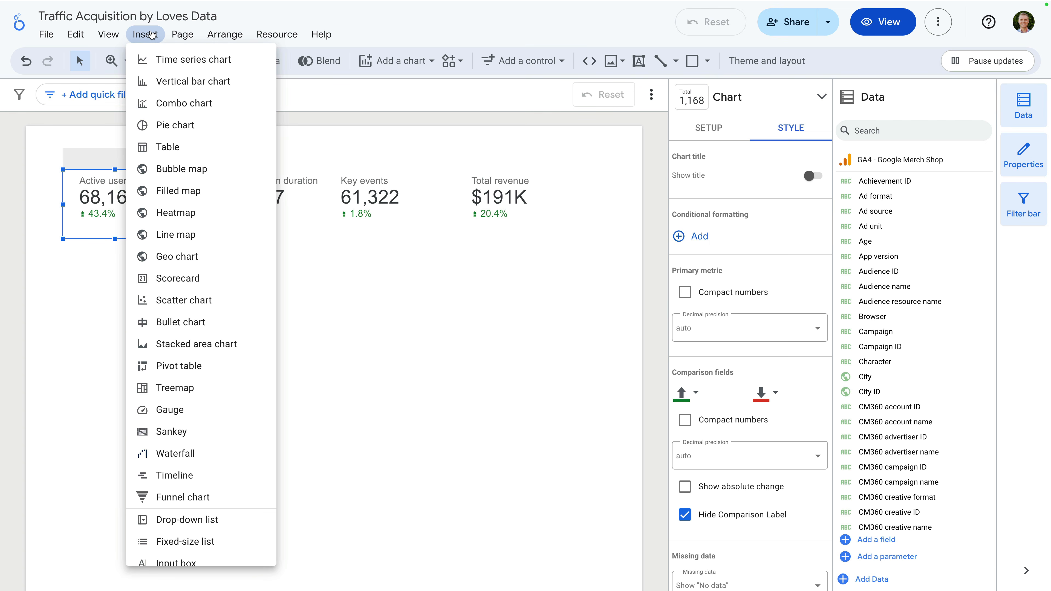
{"action": "left_click", "coordinate": [153, 60]}
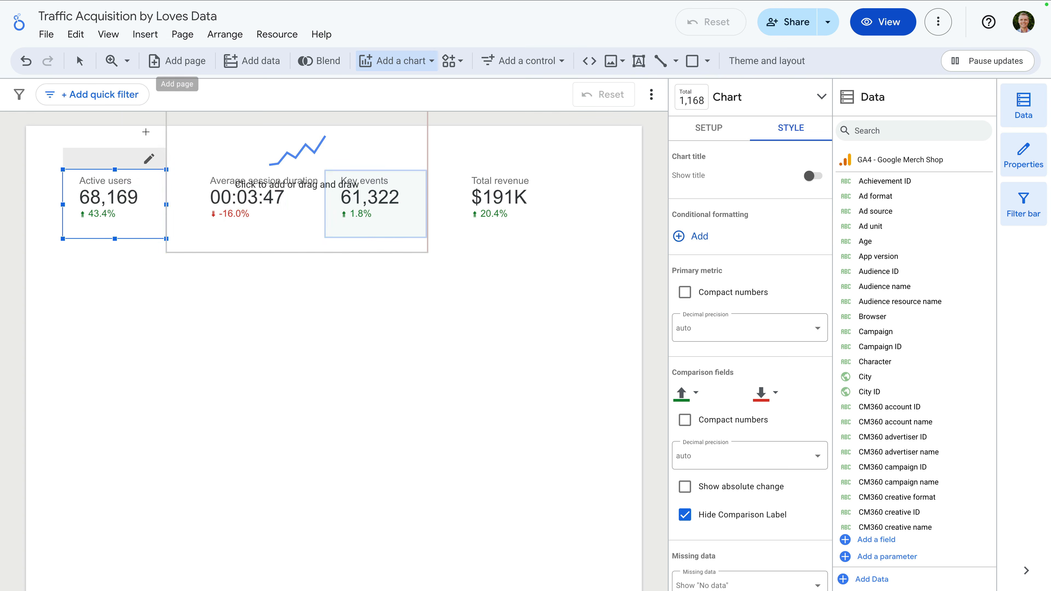
{"action": "mouse_move", "coordinate": [62, 254]}
{"action": "left_mouse_down"}
{"action": "mouse_move", "coordinate": [335, 460]}
{"action": "mouse_move", "coordinate": [580, 382]}
{"action": "mouse_move", "coordinate": [590, 356]}
{"action": "mouse_move", "coordinate": [606, 356]}
{"action": "left_mouse_up"}
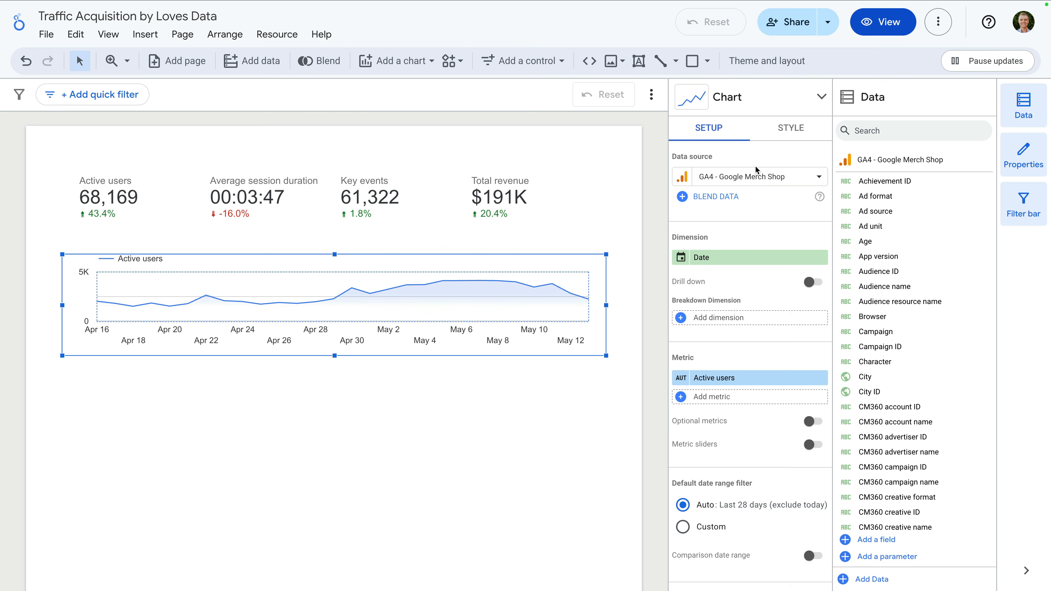
Switch the time series chart's Gradient fill off and back on to compare the two looks.
{"action": "left_click", "coordinate": [789, 136]}
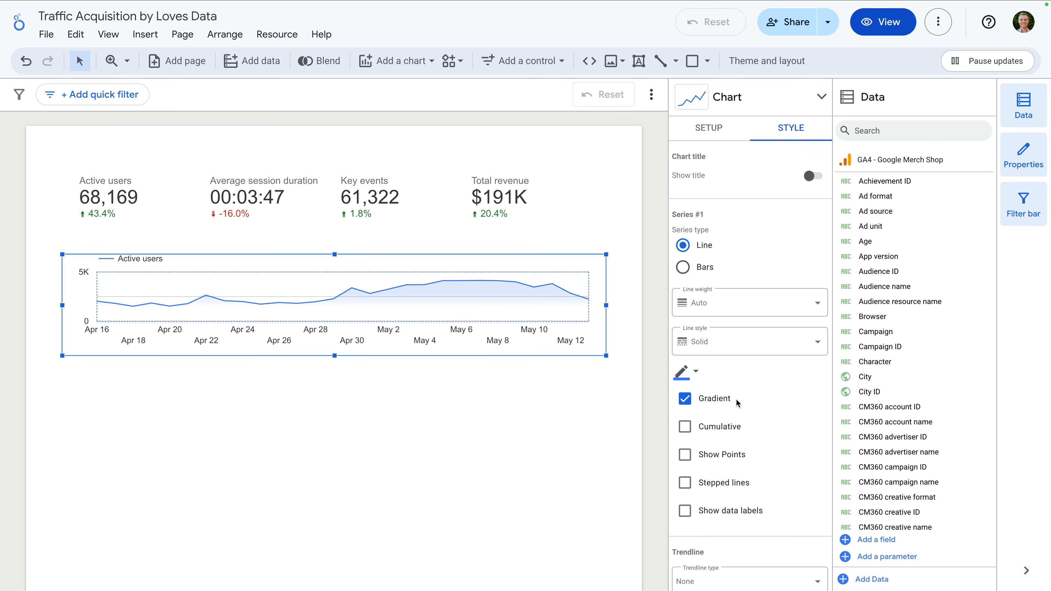
{"action": "left_click", "coordinate": [685, 399]}
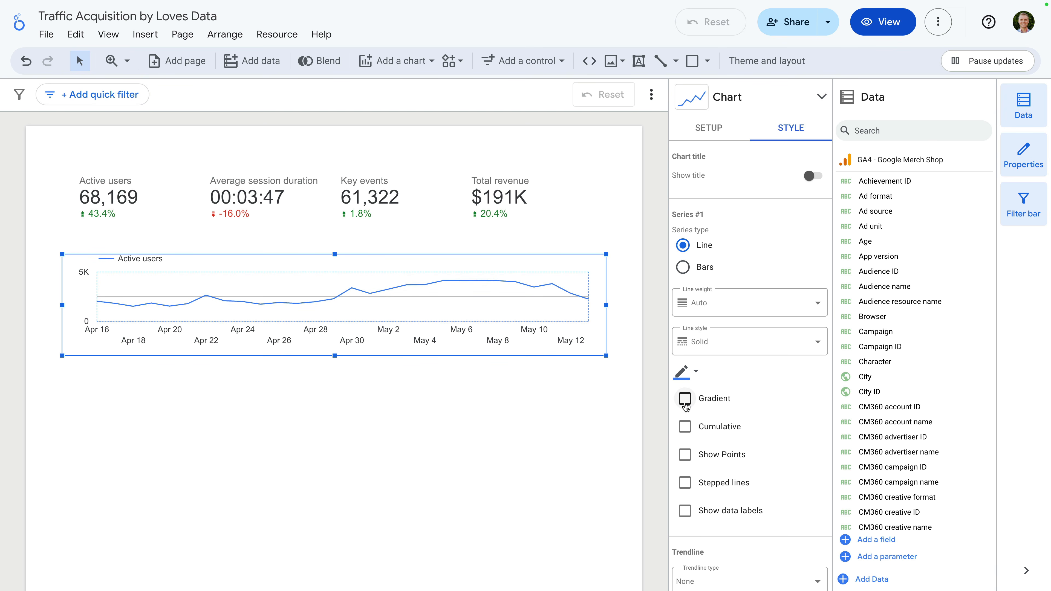
{"action": "left_click", "coordinate": [685, 399]}
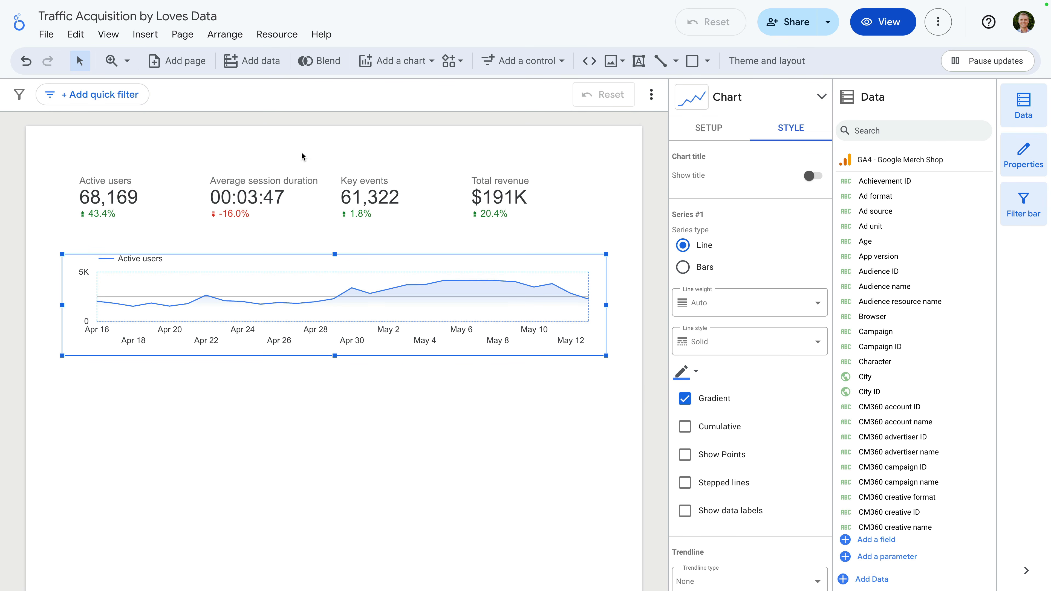
Insert a table below the time series chart, aligned with the chart's left edge.
{"action": "left_click", "coordinate": [153, 36]}
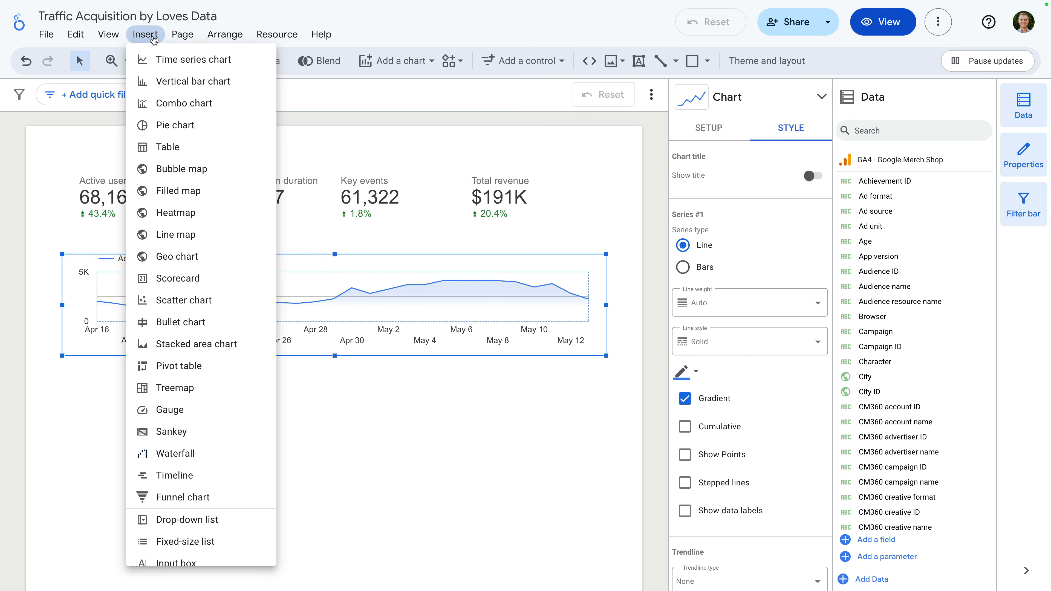
{"action": "left_click", "coordinate": [169, 147]}
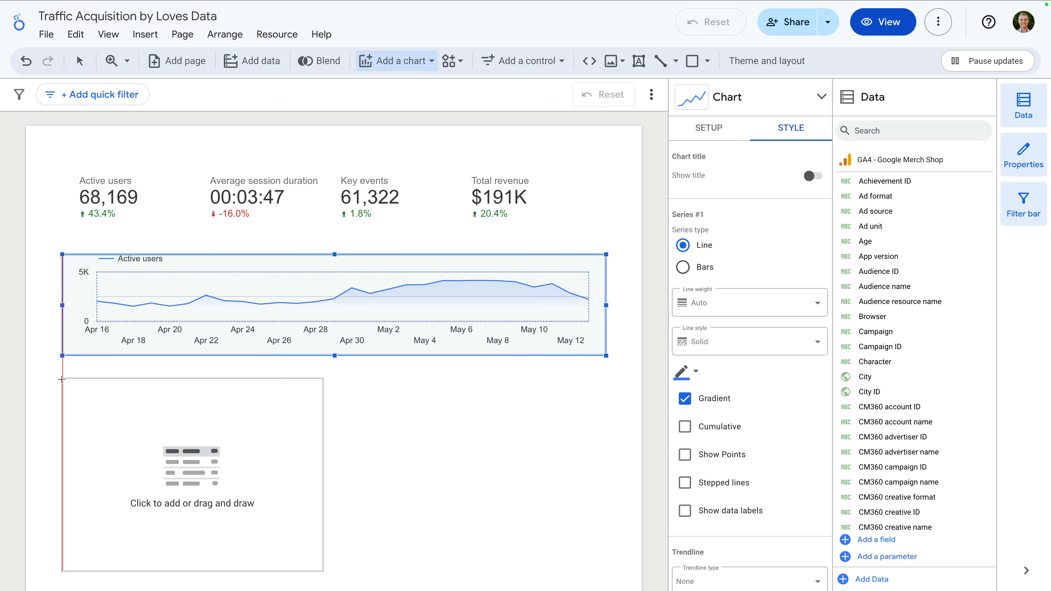
{"action": "left_click", "coordinate": [61, 380]}
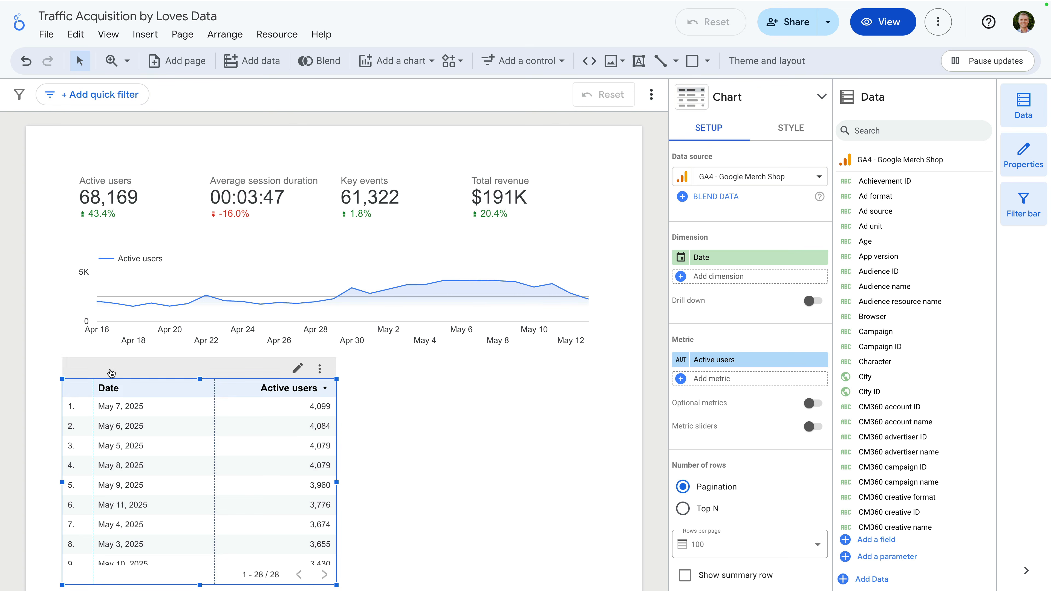
Set the table's dimension to Session default channel group and its metric to Sessions.
{"action": "left_click", "coordinate": [709, 262]}
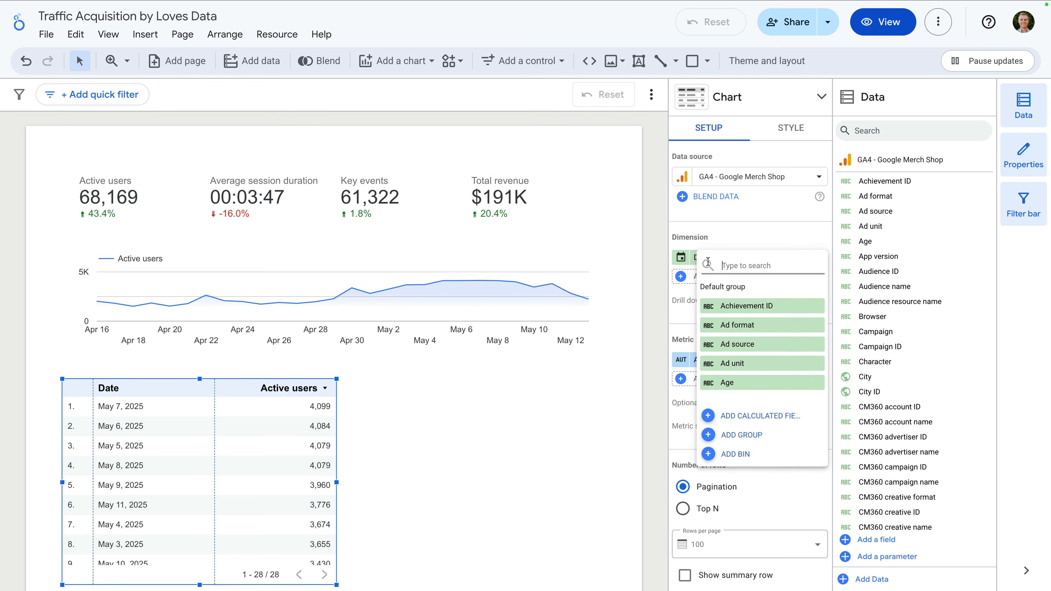
{"action": "type", "text": "session default"}
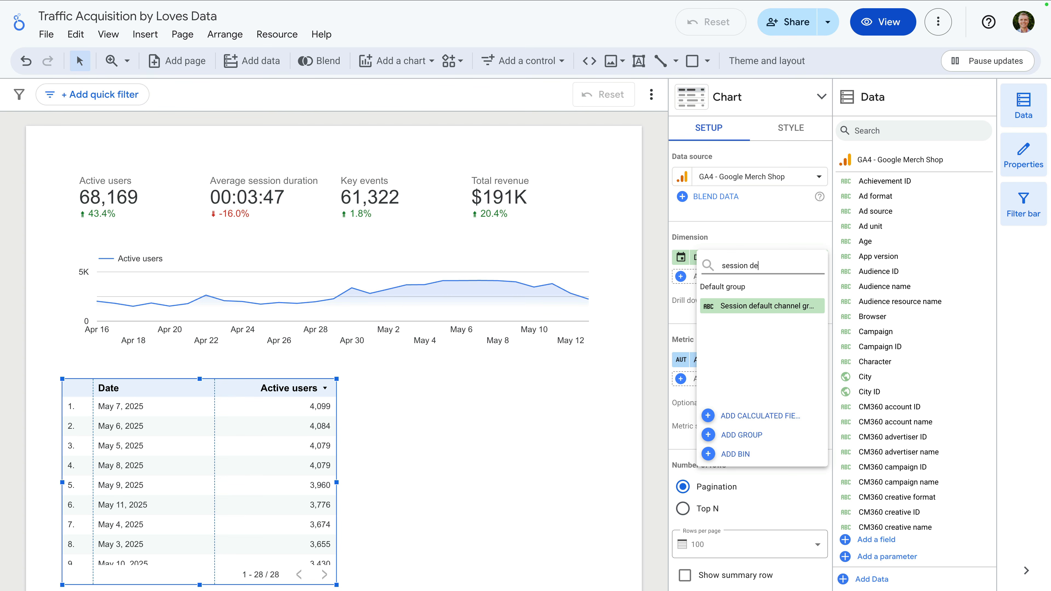
{"action": "left_click", "coordinate": [736, 306]}
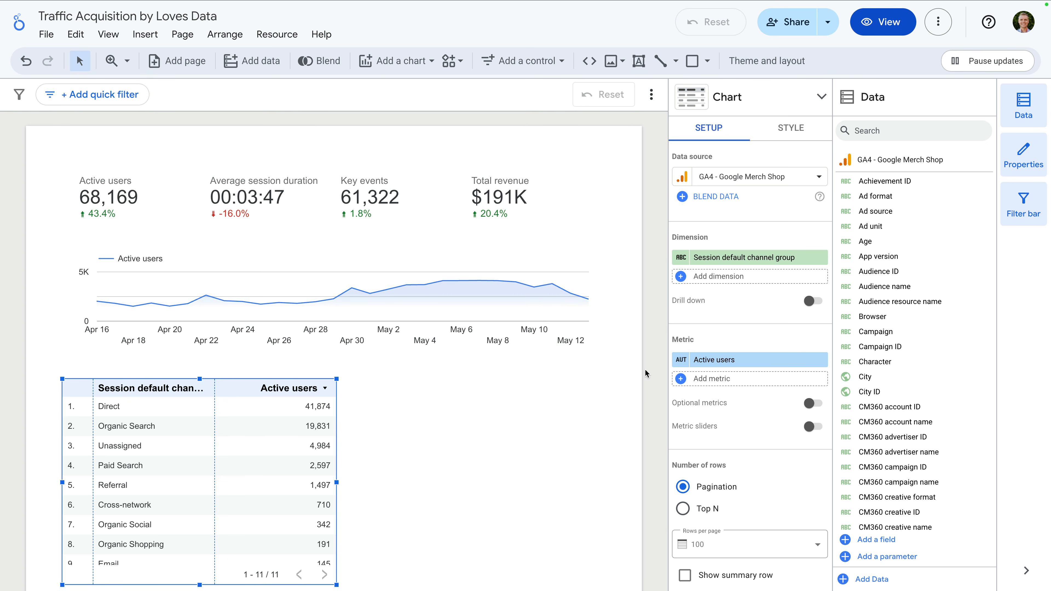
{"action": "left_click", "coordinate": [730, 360]}
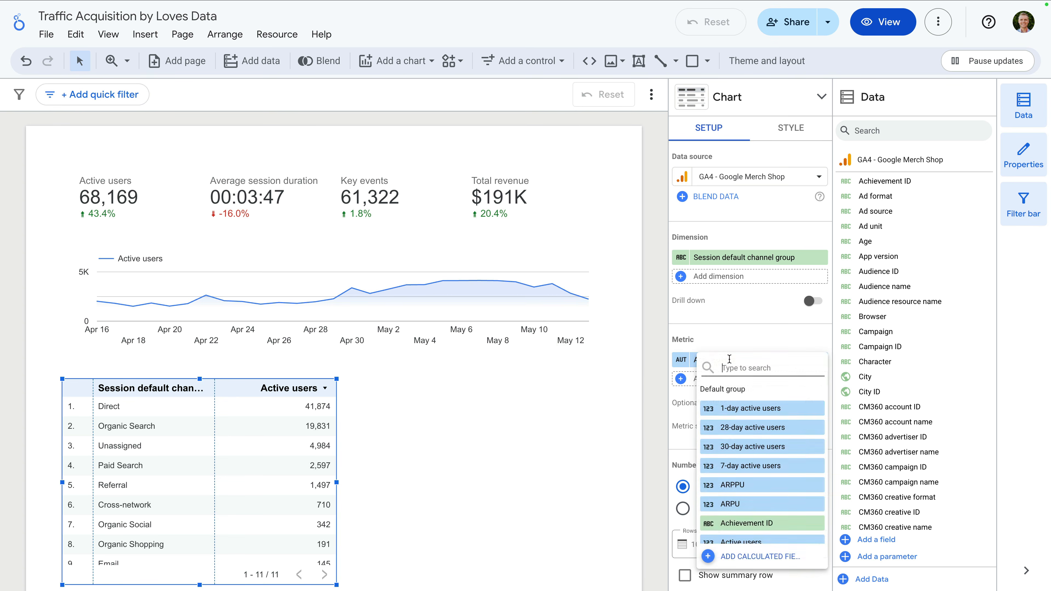
{"action": "type", "text": "sessions"}
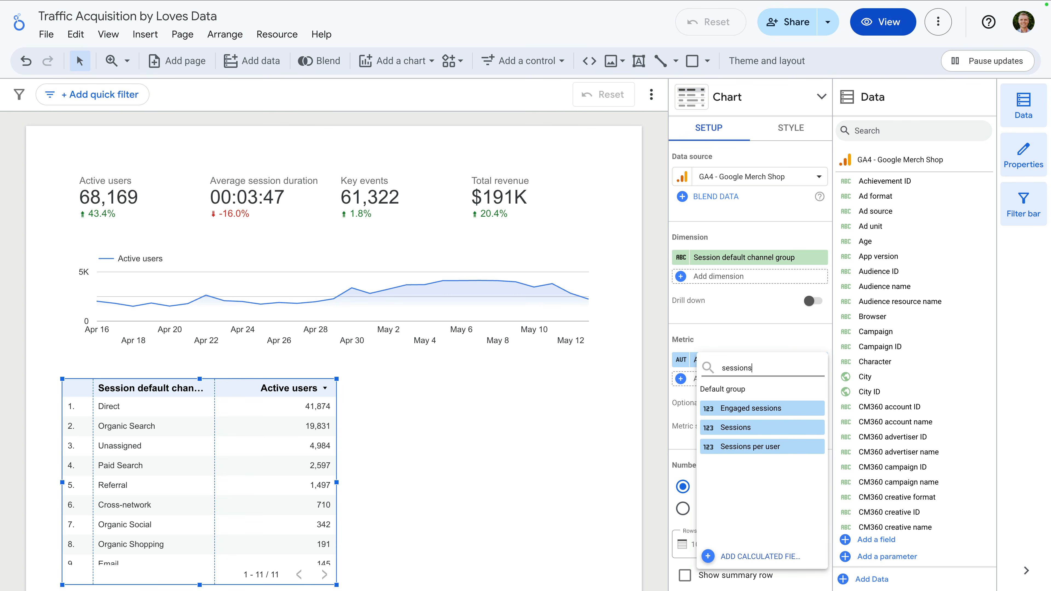
{"action": "left_click", "coordinate": [745, 428]}
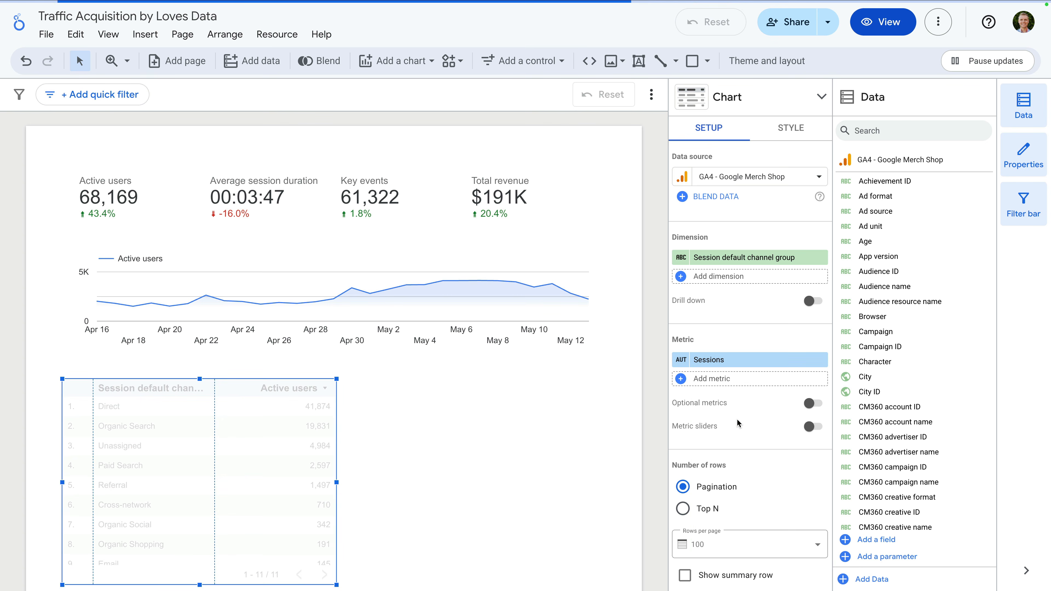
Add Engagement rate as the table's second metric and widen its column slightly.
{"action": "left_click", "coordinate": [713, 380]}
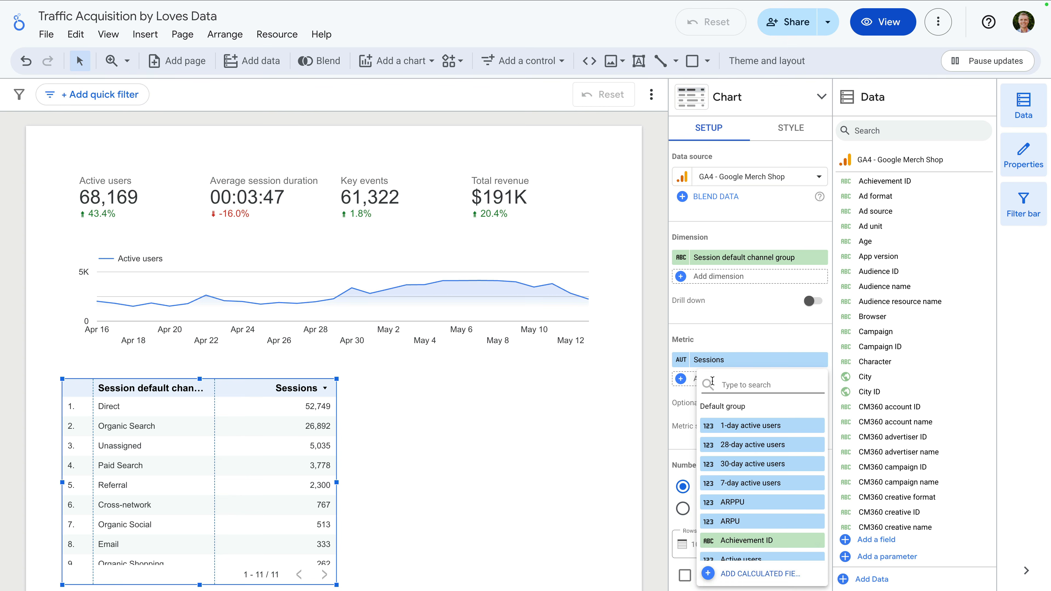
{"action": "type", "text": "engagement "}
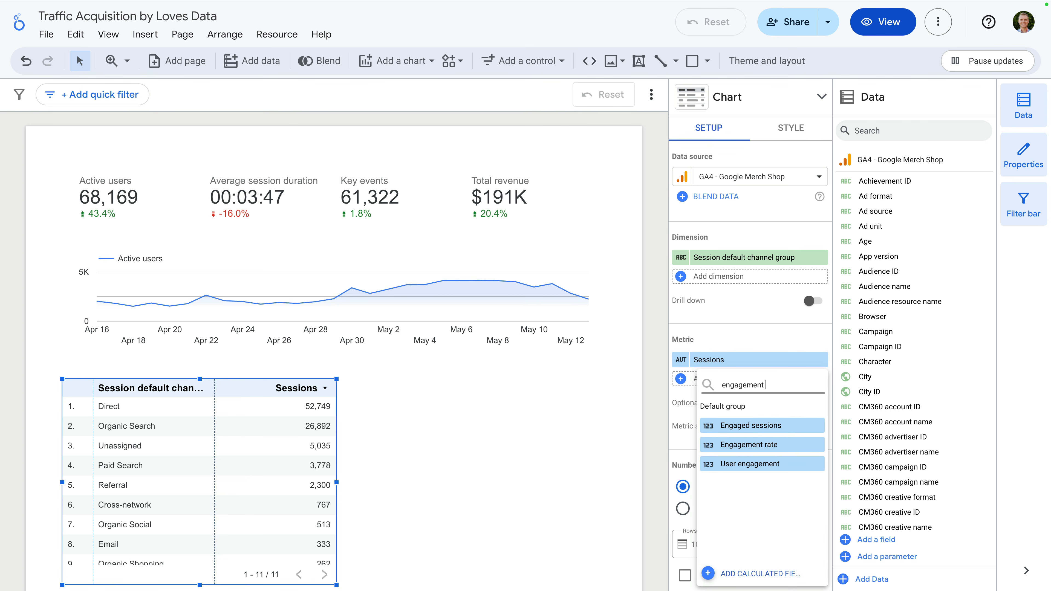
{"action": "type", "text": "rate"}
{"action": "left_click", "coordinate": [735, 425]}
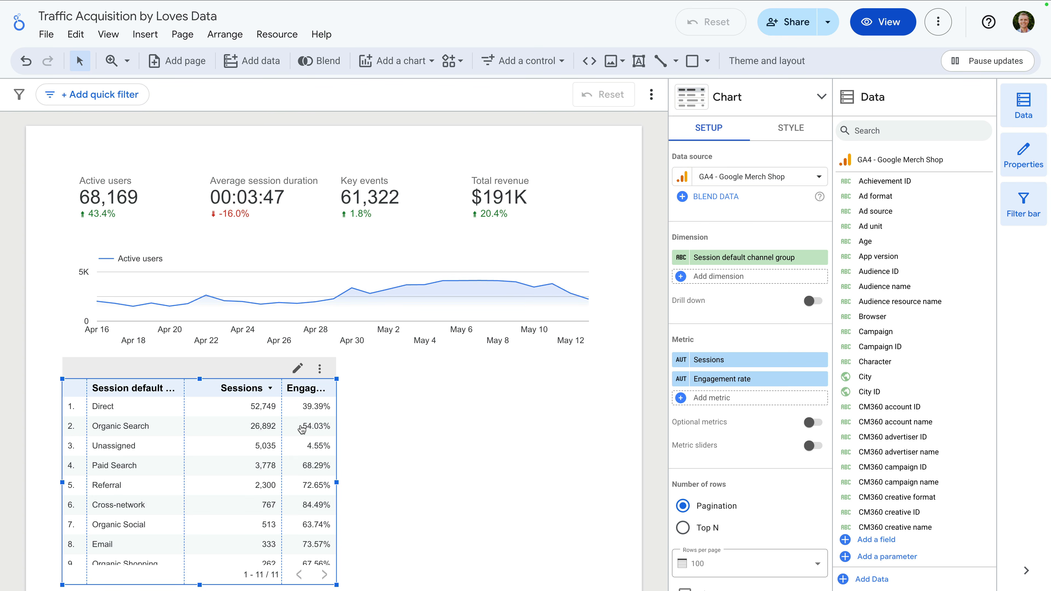
{"action": "left_click_drag", "start_coordinate": [282, 423], "coordinate": [265, 422]}
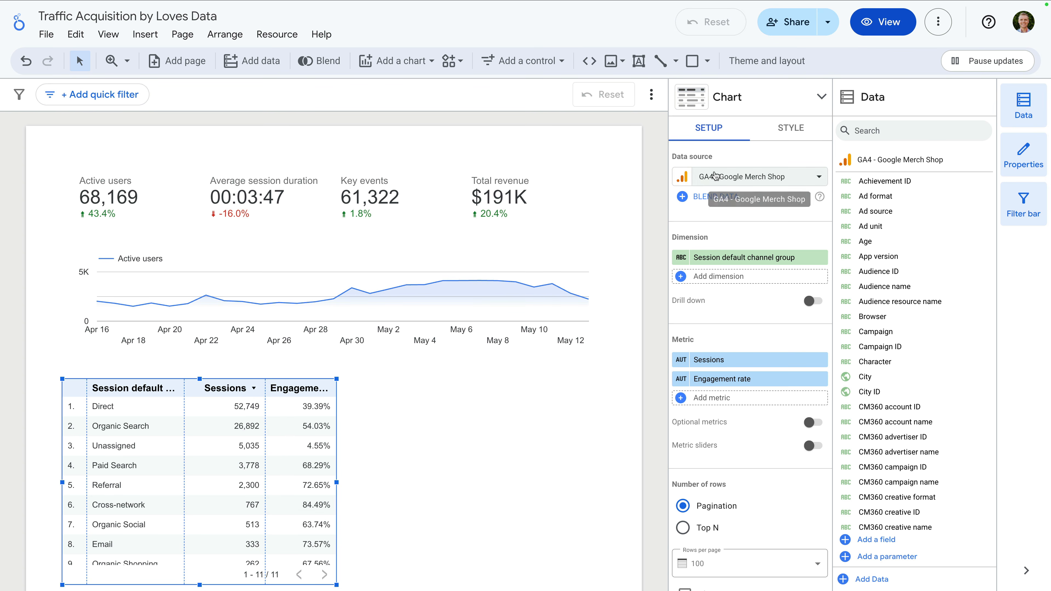
Change the display of the table's Sessions metric to Bar.
{"action": "left_click", "coordinate": [775, 141]}
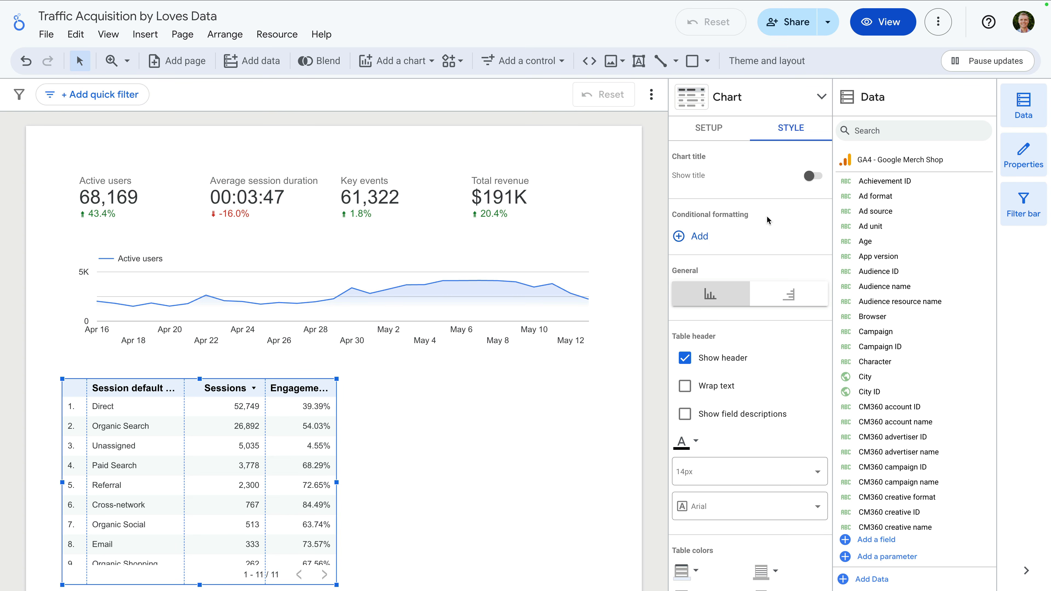
{"action": "scroll", "coordinate": [755, 275], "scroll_direction": "down", "scroll_amount": 7}
{"action": "scroll", "coordinate": [755, 277], "scroll_direction": "down", "scroll_amount": 15}
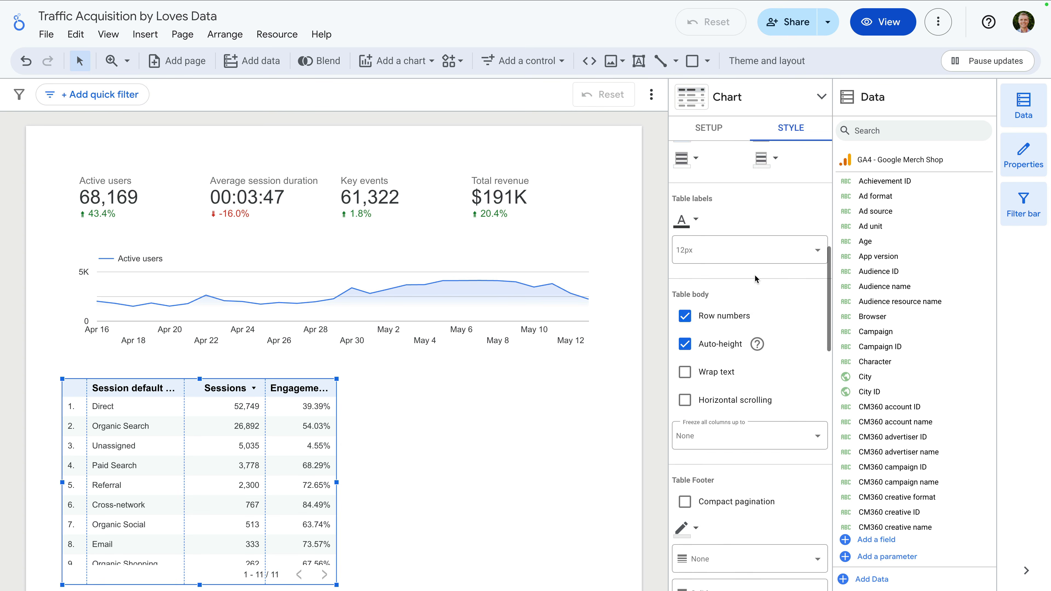
{"action": "scroll", "coordinate": [755, 275], "scroll_direction": "down", "scroll_amount": 2}
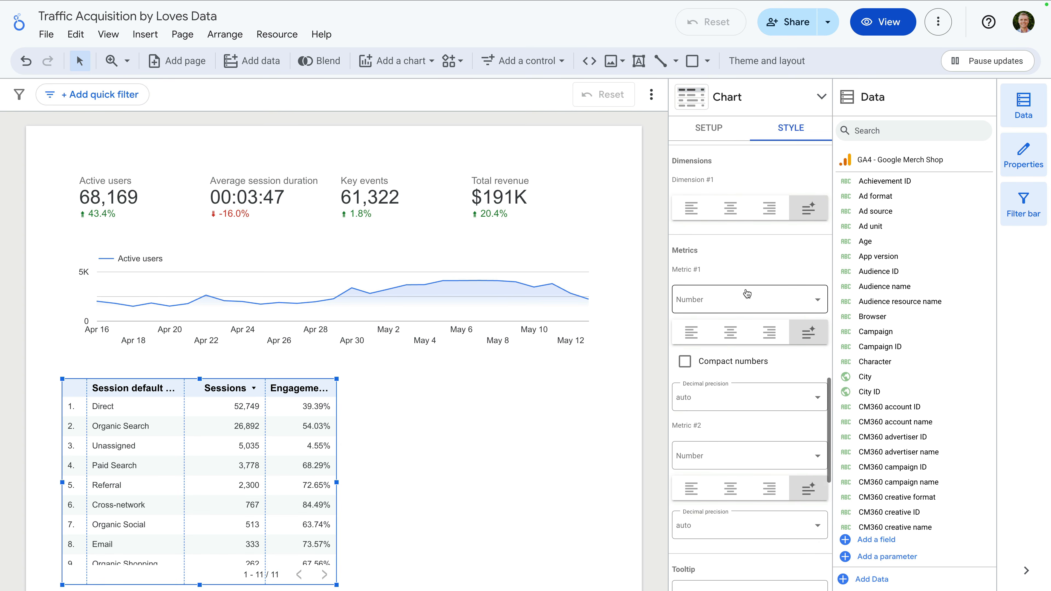
{"action": "left_click", "coordinate": [707, 299]}
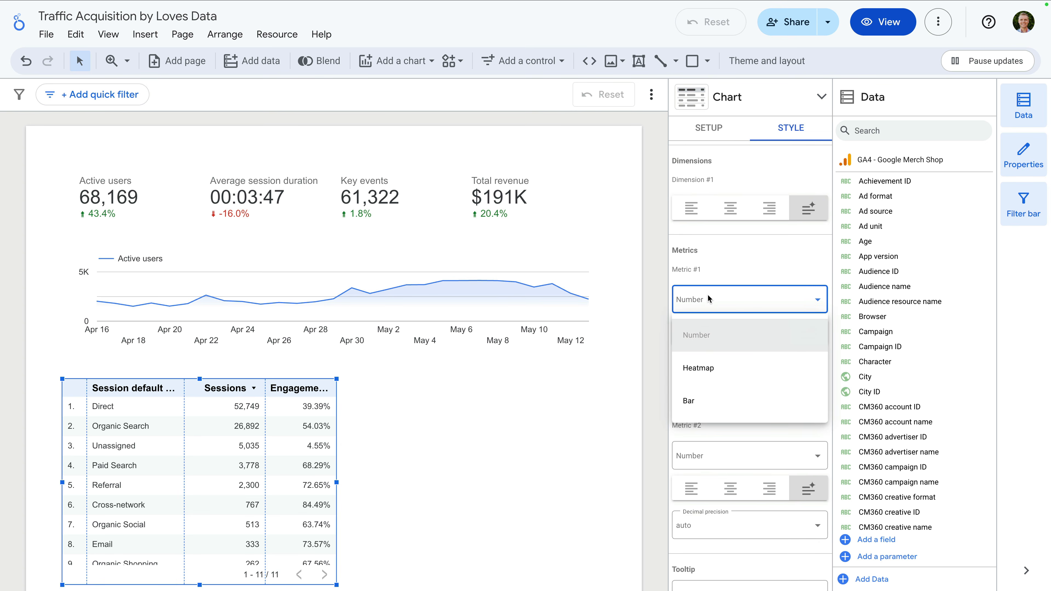
{"action": "left_click", "coordinate": [734, 408]}
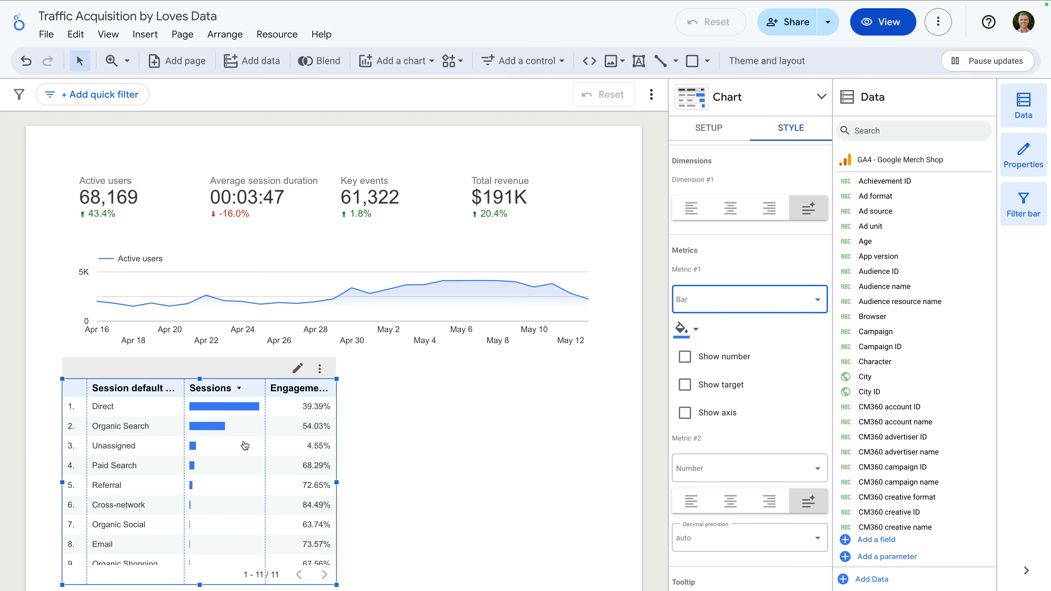
Show numbers with the Sessions bars, and change the table's Engagement rate metric to Bar with numbers shown.
{"action": "mouse_move", "coordinate": [233, 475]}
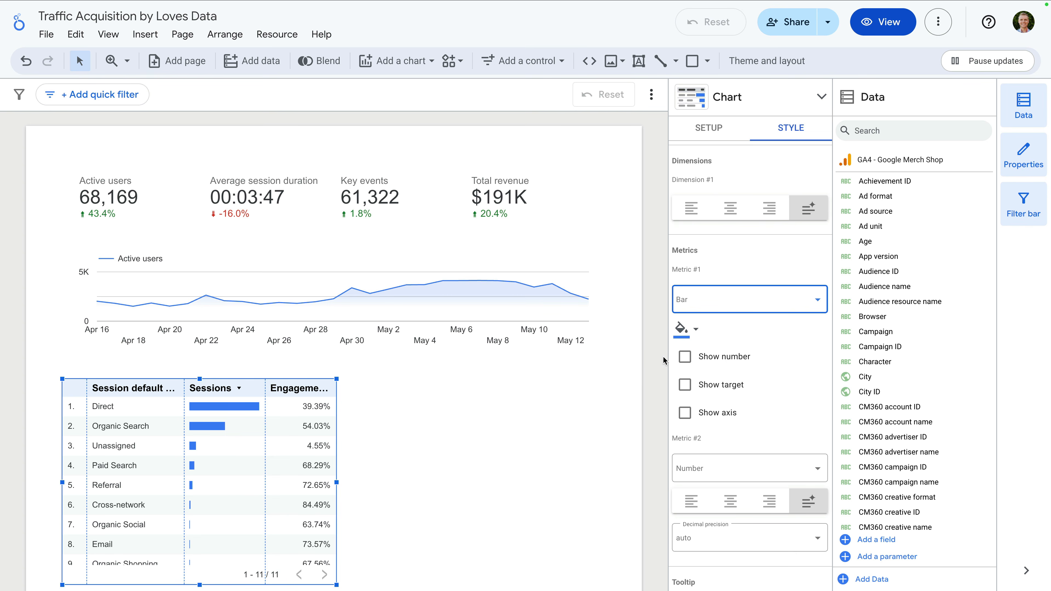
{"action": "left_click", "coordinate": [685, 358]}
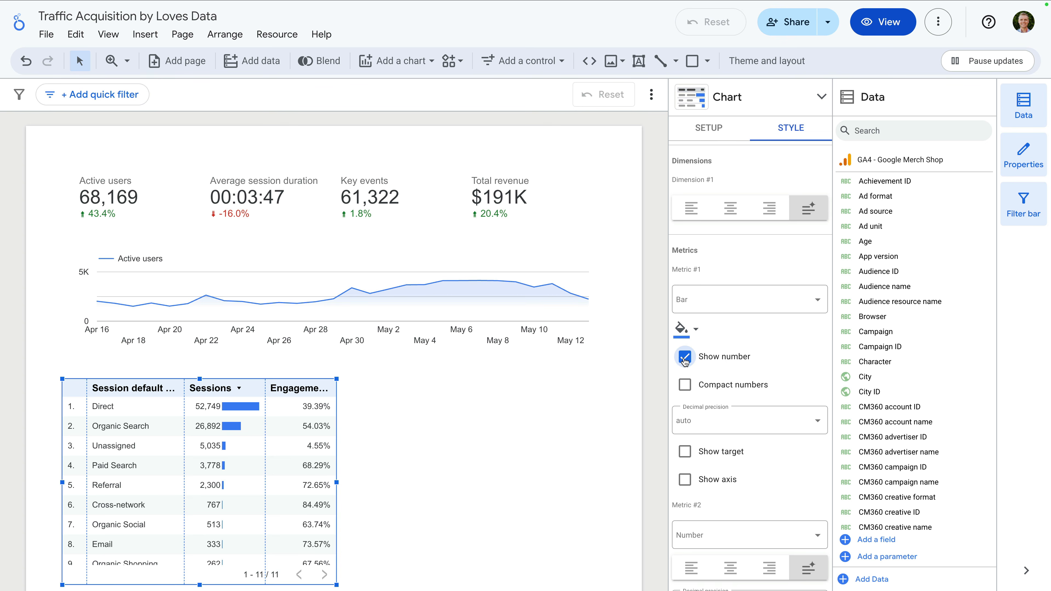
{"action": "scroll", "coordinate": [747, 393], "scroll_direction": "down", "scroll_amount": 2}
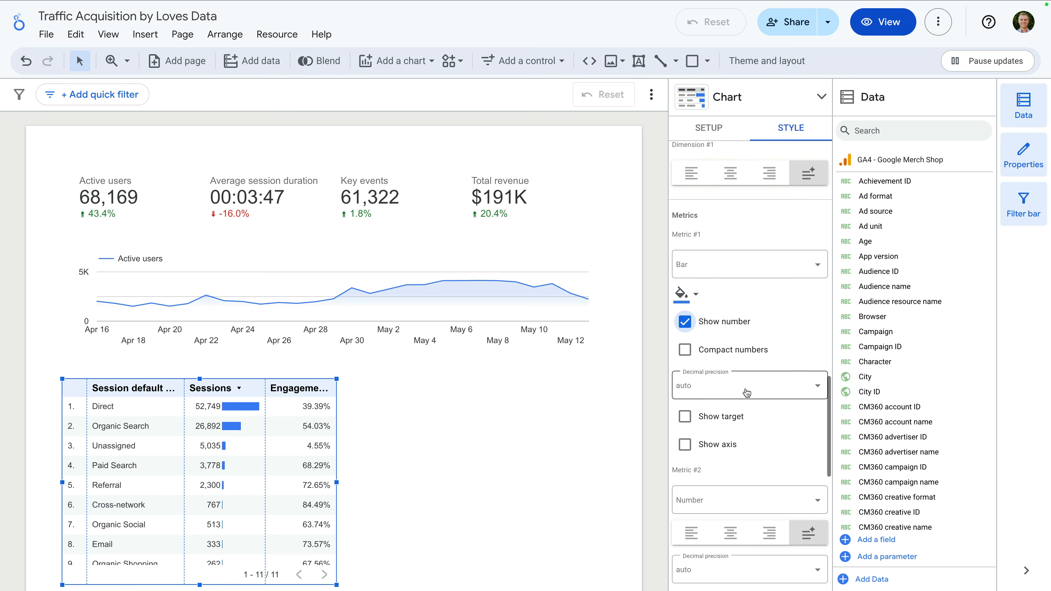
{"action": "scroll", "coordinate": [747, 393], "scroll_direction": "down", "scroll_amount": 3}
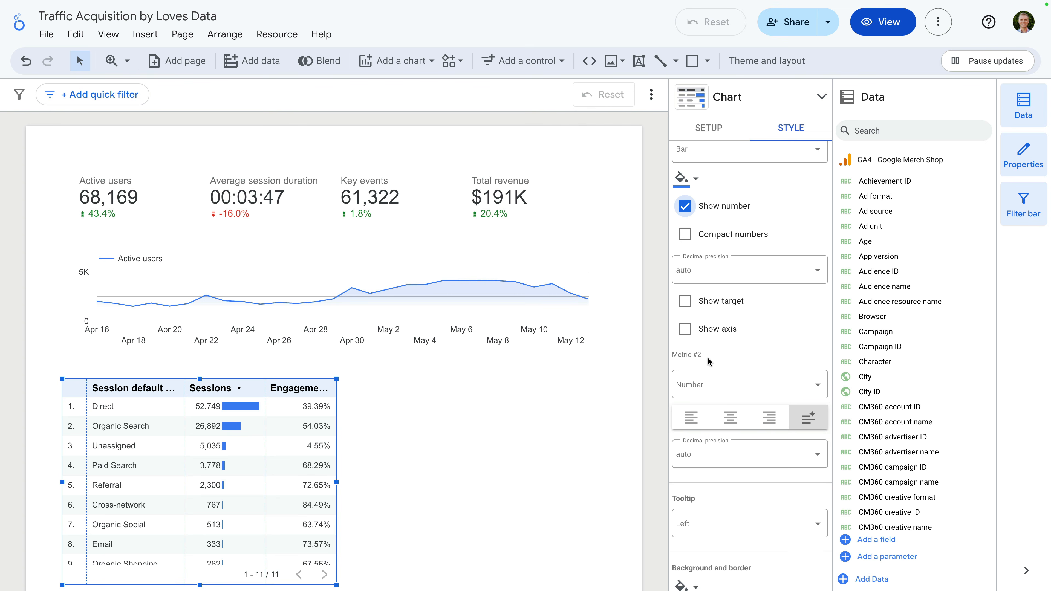
{"action": "left_click", "coordinate": [717, 385]}
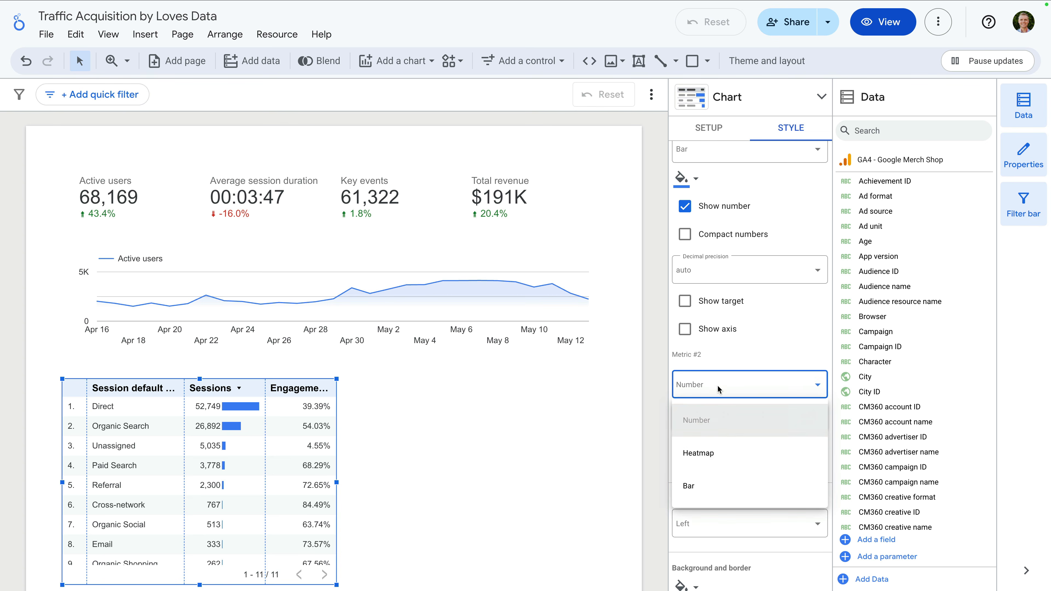
{"action": "left_click", "coordinate": [717, 487]}
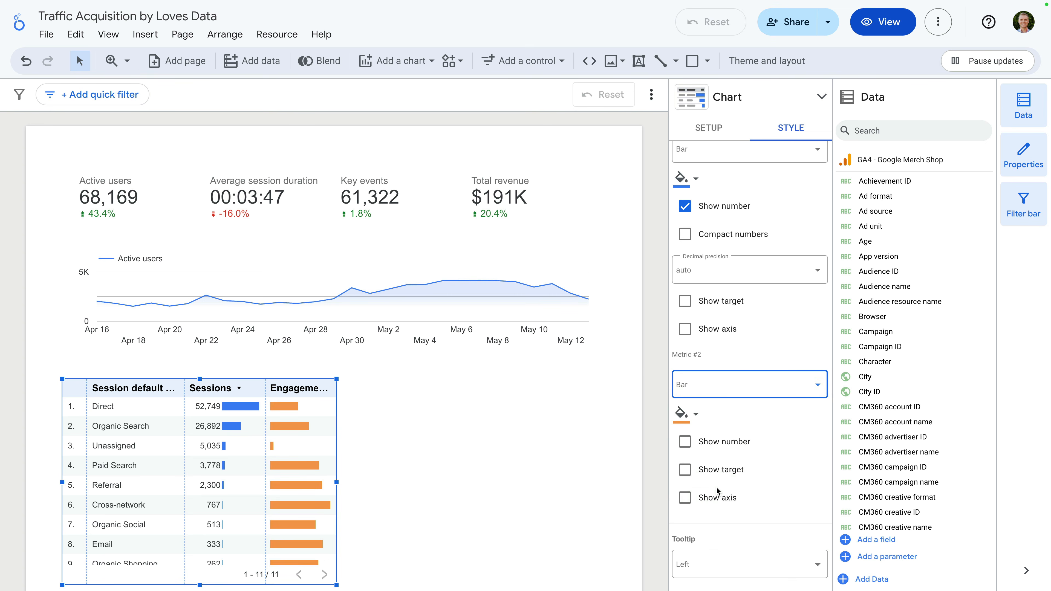
{"action": "left_click", "coordinate": [686, 443]}
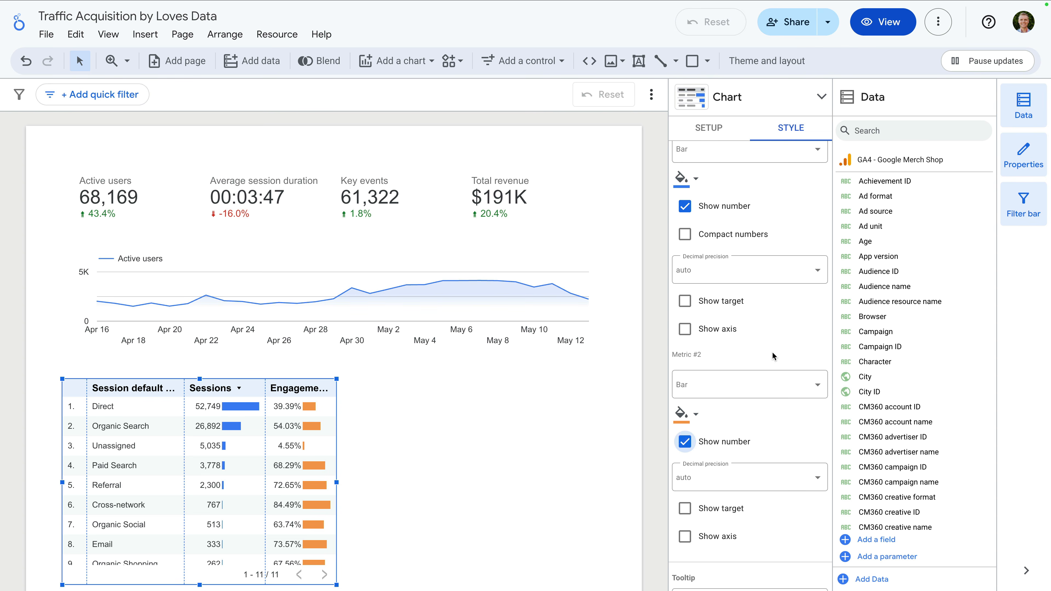
{"action": "scroll", "coordinate": [773, 352], "scroll_direction": "up", "scroll_amount": 5}
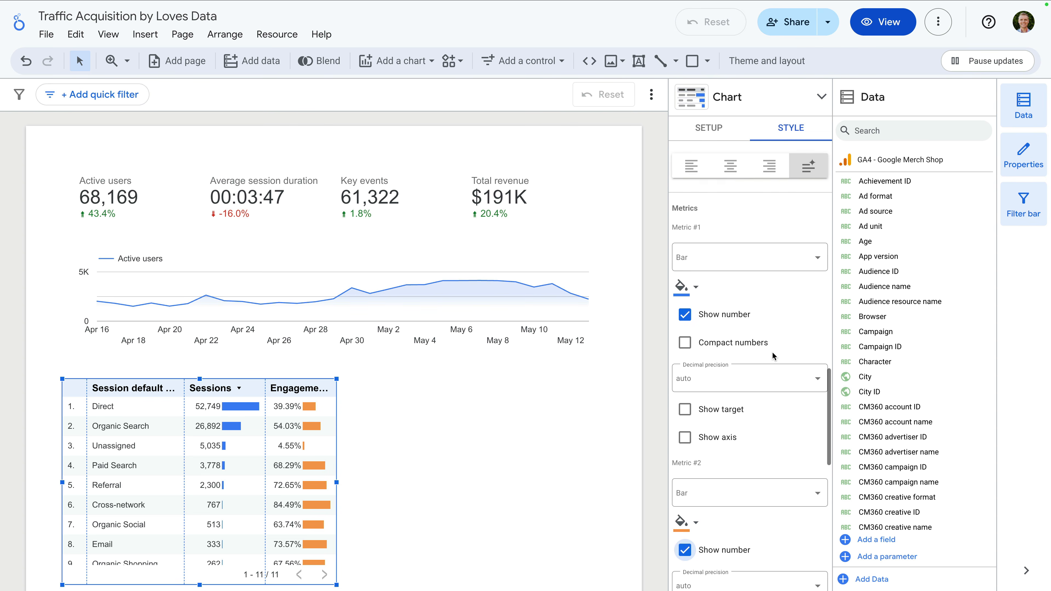
{"action": "scroll", "coordinate": [774, 357], "scroll_direction": "up", "scroll_amount": 1}
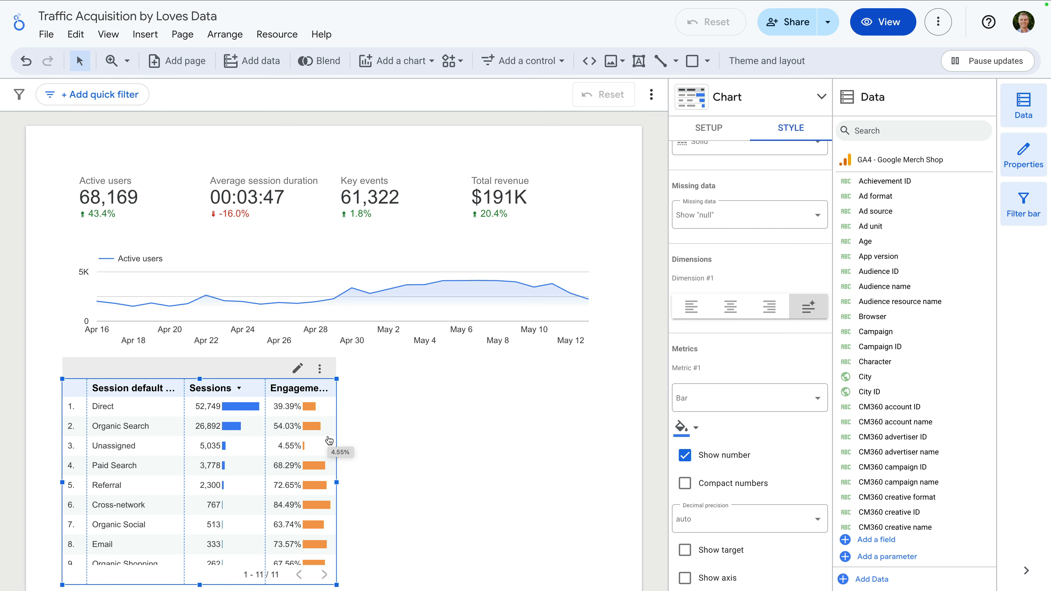
{"action": "scroll", "coordinate": [328, 434], "scroll_direction": "down", "scroll_amount": 2}
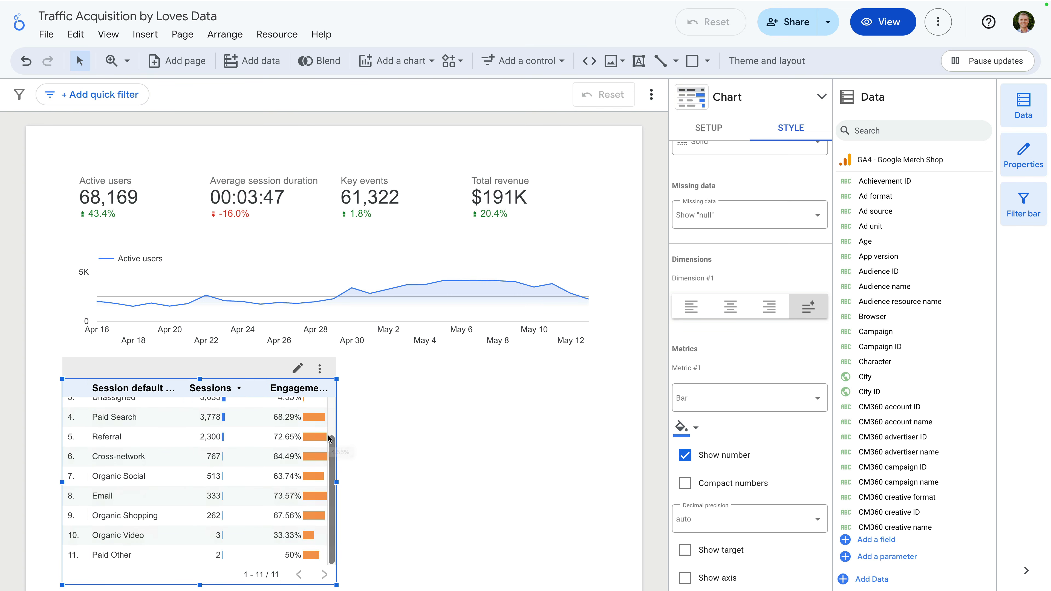
{"action": "scroll", "coordinate": [307, 443], "scroll_direction": "up", "scroll_amount": 2}
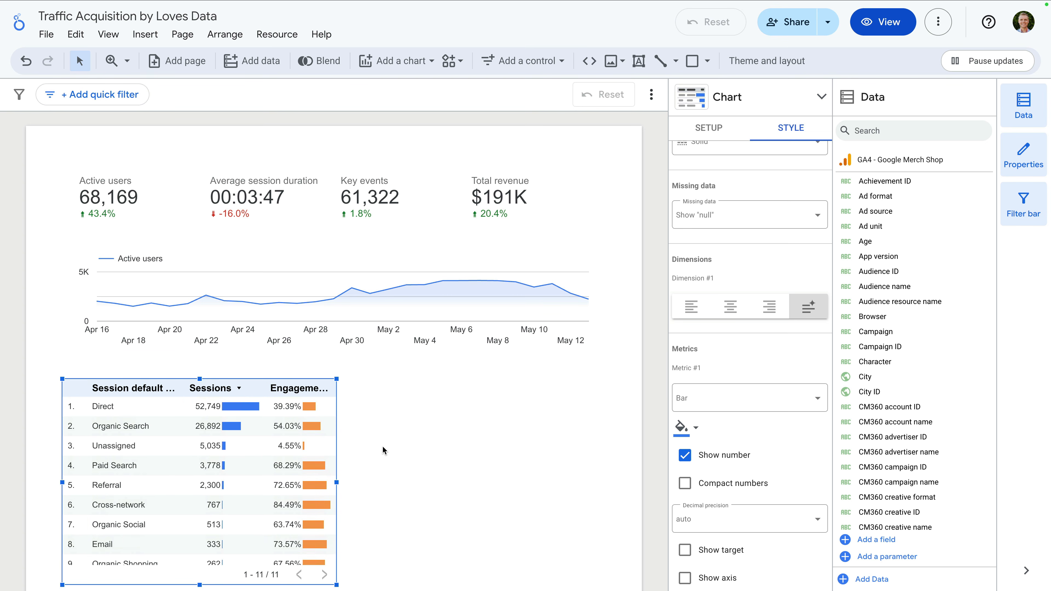
Duplicate the channel group table and place the copy to the right of the original, level with it.
{"action": "scroll", "coordinate": [382, 446], "scroll_direction": "down", "scroll_amount": 4}
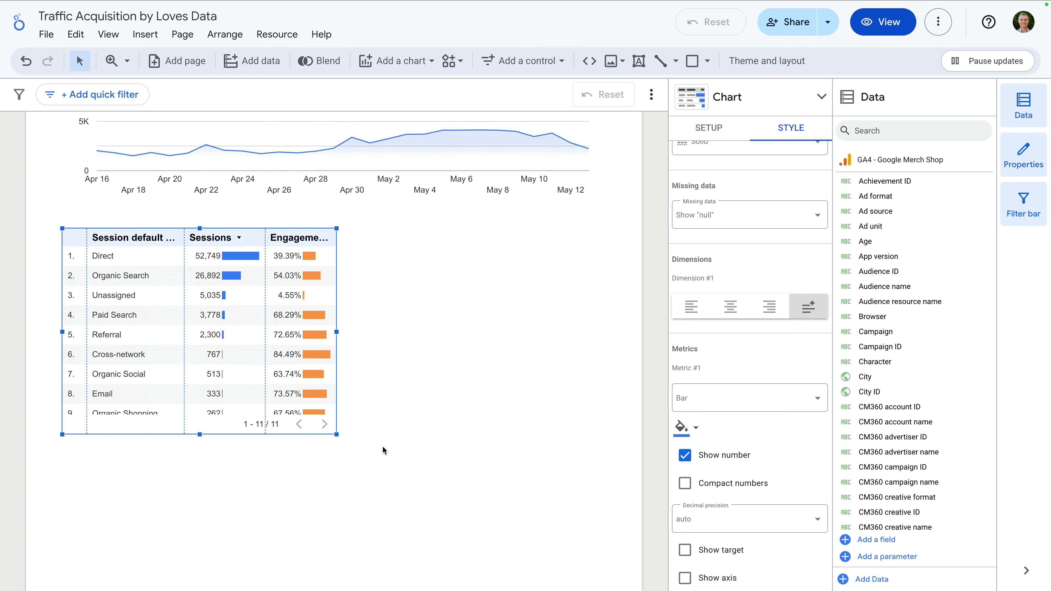
{"action": "right_click", "coordinate": [256, 386]}
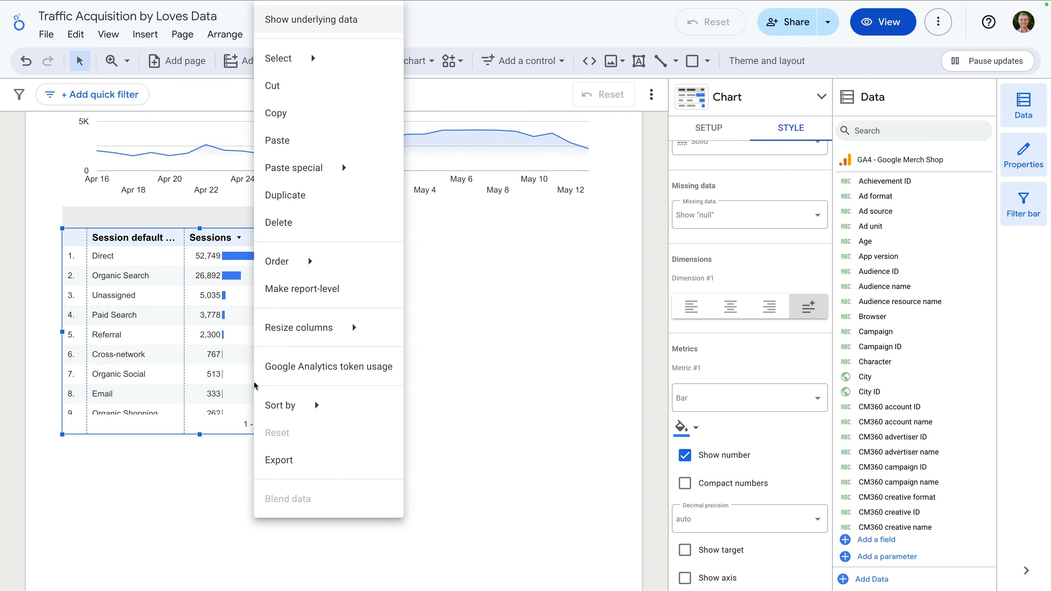
{"action": "left_click", "coordinate": [336, 207]}
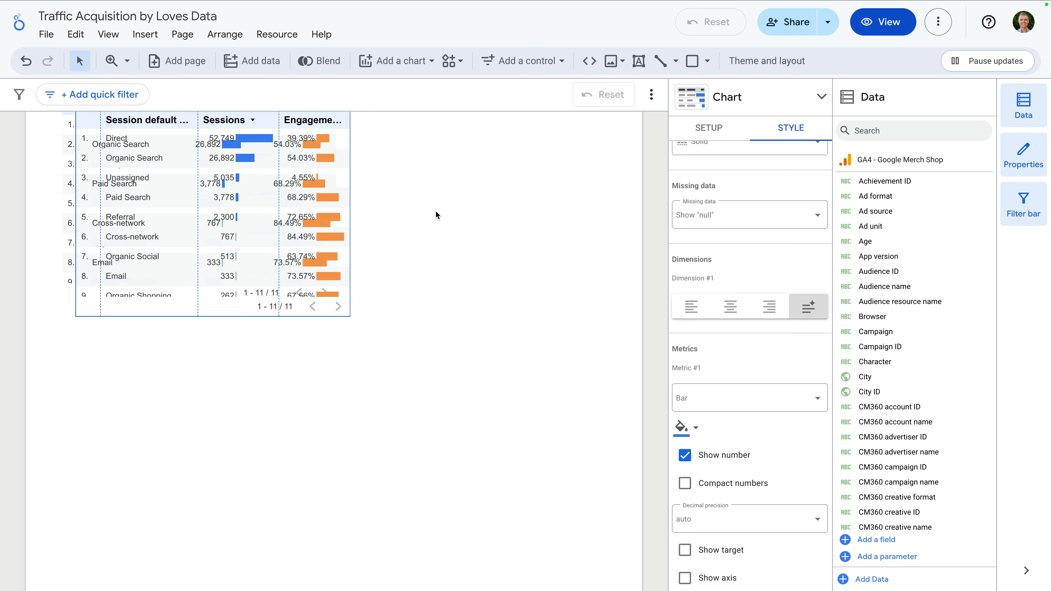
{"action": "scroll", "coordinate": [435, 210], "scroll_direction": "up", "scroll_amount": 4}
{"action": "left_click_drag", "start_coordinate": [260, 267], "coordinate": [530, 253]}
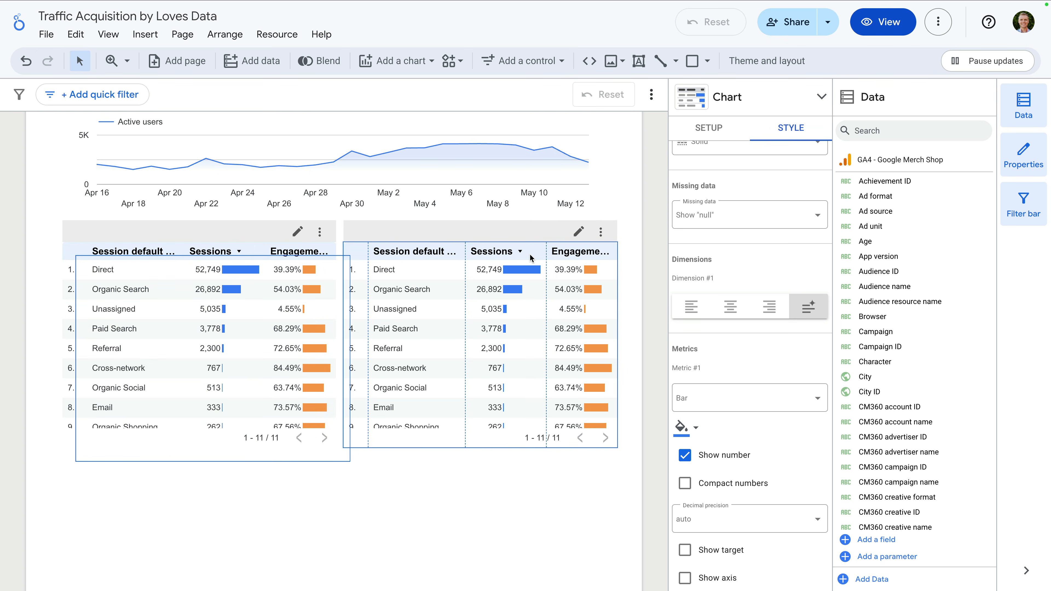
{"action": "left_click", "coordinate": [497, 481]}
Change the dimension of the right-hand table copy to Session source.
{"action": "left_click", "coordinate": [514, 418]}
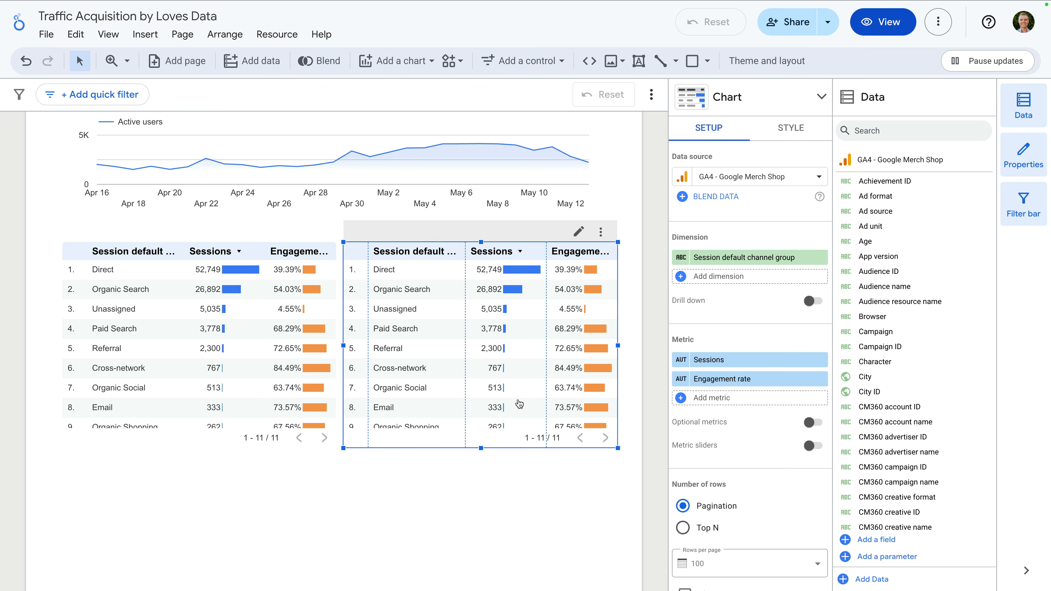
{"action": "left_click", "coordinate": [740, 260]}
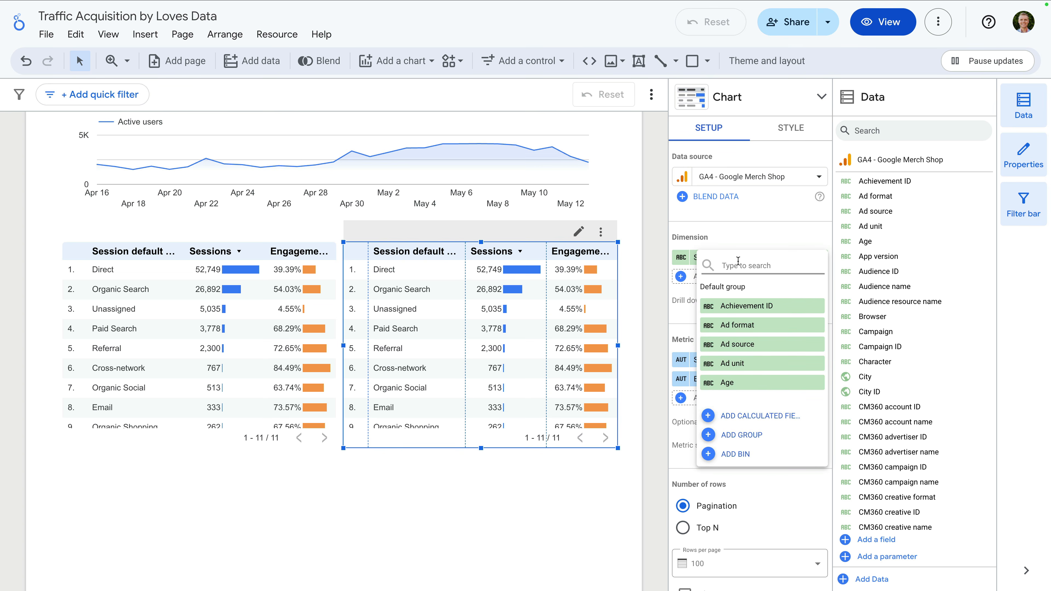
{"action": "type", "text": "session so"}
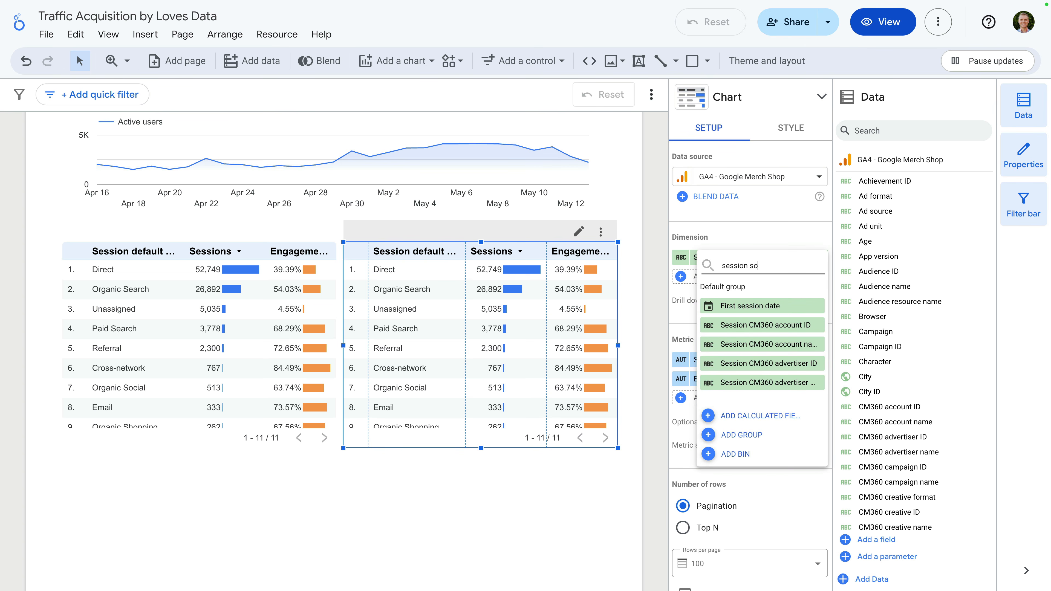
{"action": "type", "text": "urce"}
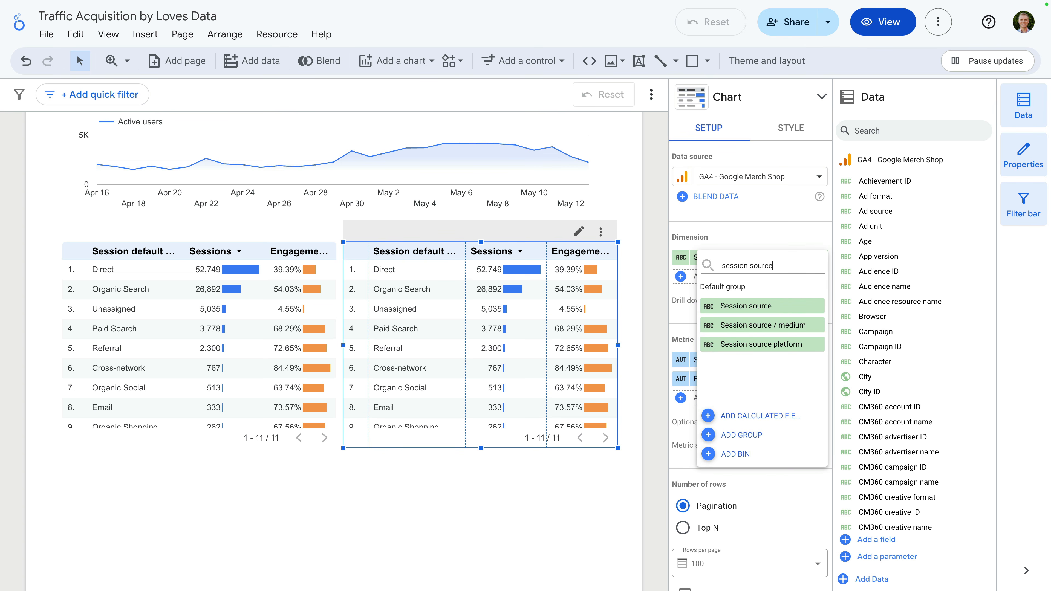
{"action": "left_click", "coordinate": [762, 305]}
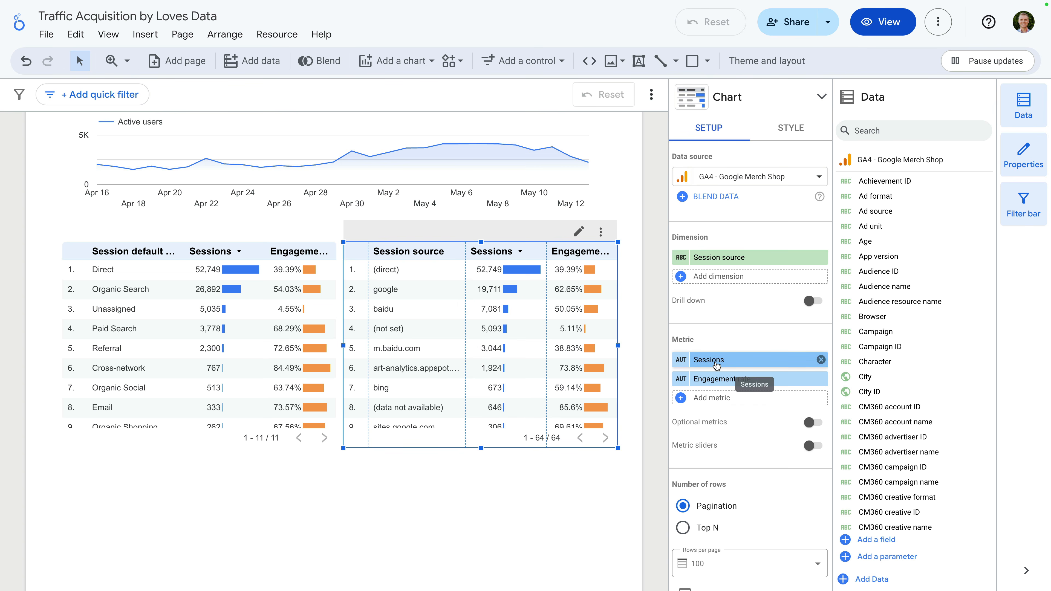
Start a new chart filter for the Session source table and name it Referrals Only.
{"action": "scroll", "coordinate": [716, 365], "scroll_direction": "down", "scroll_amount": 10}
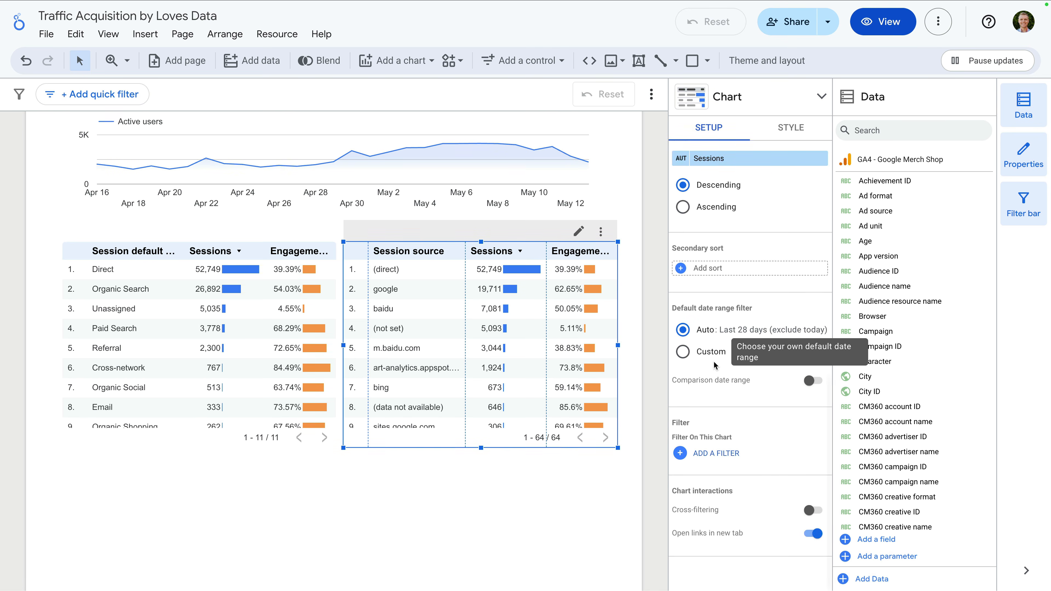
{"action": "left_click", "coordinate": [710, 453]}
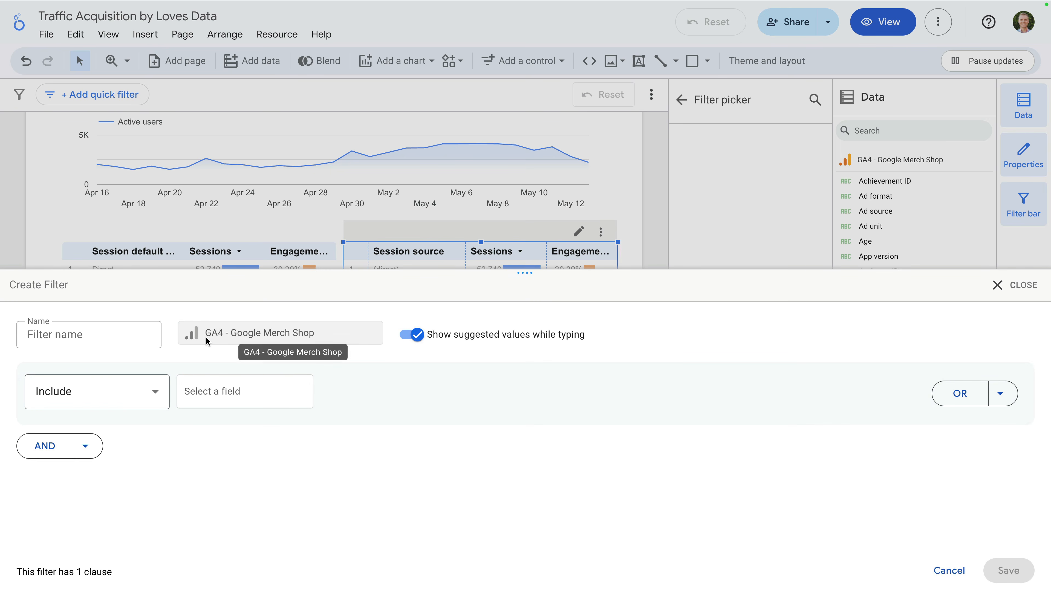
{"action": "left_click", "coordinate": [104, 330]}
{"action": "type", "text": "R"}
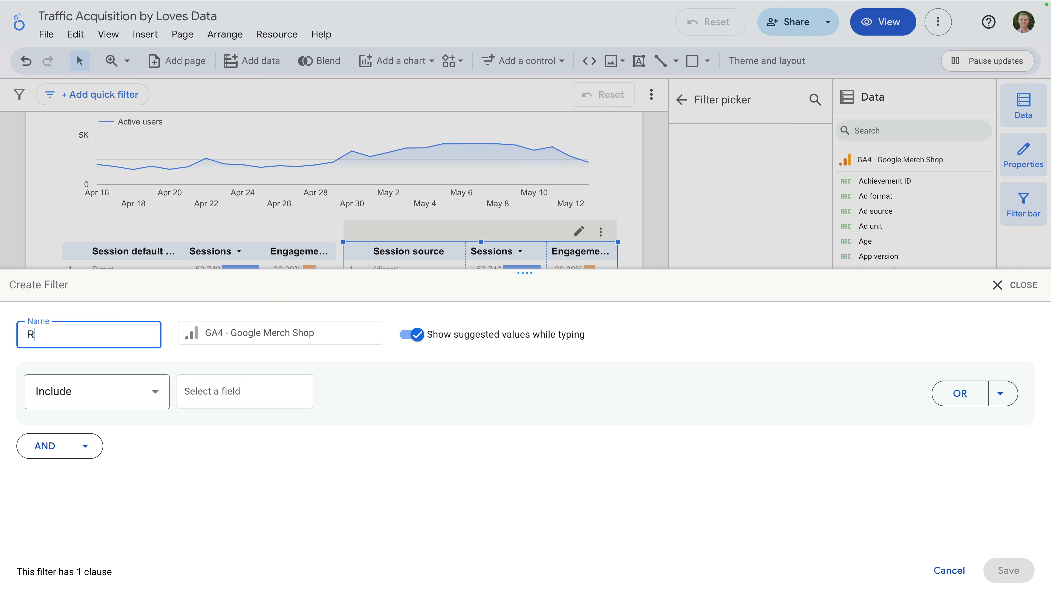
{"action": "type", "text": "eferrals Only"}
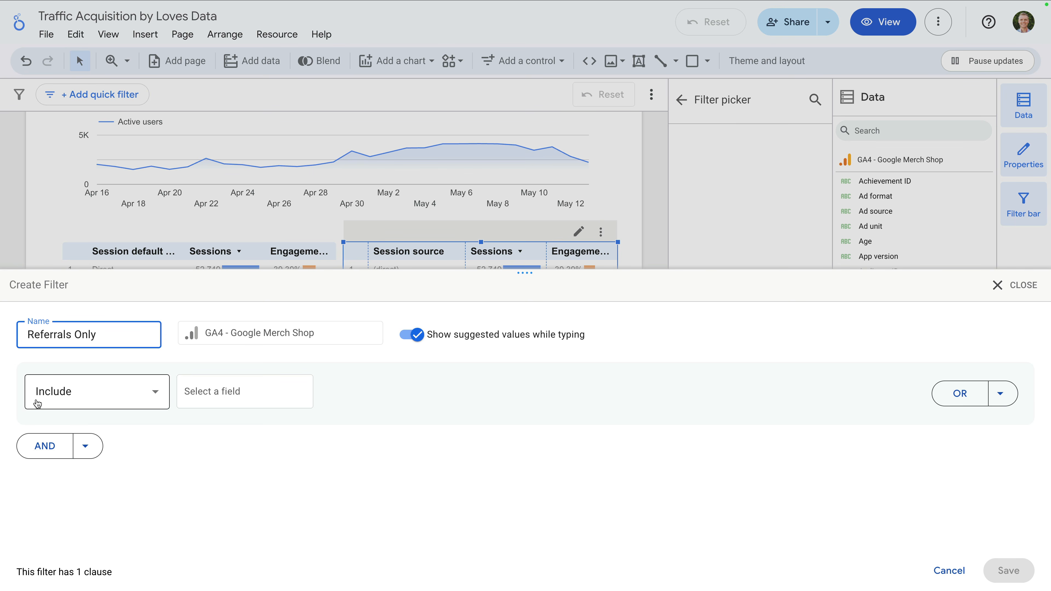
Set the filter to include Session medium equal to referral, and save it.
{"action": "left_click", "coordinate": [207, 397]}
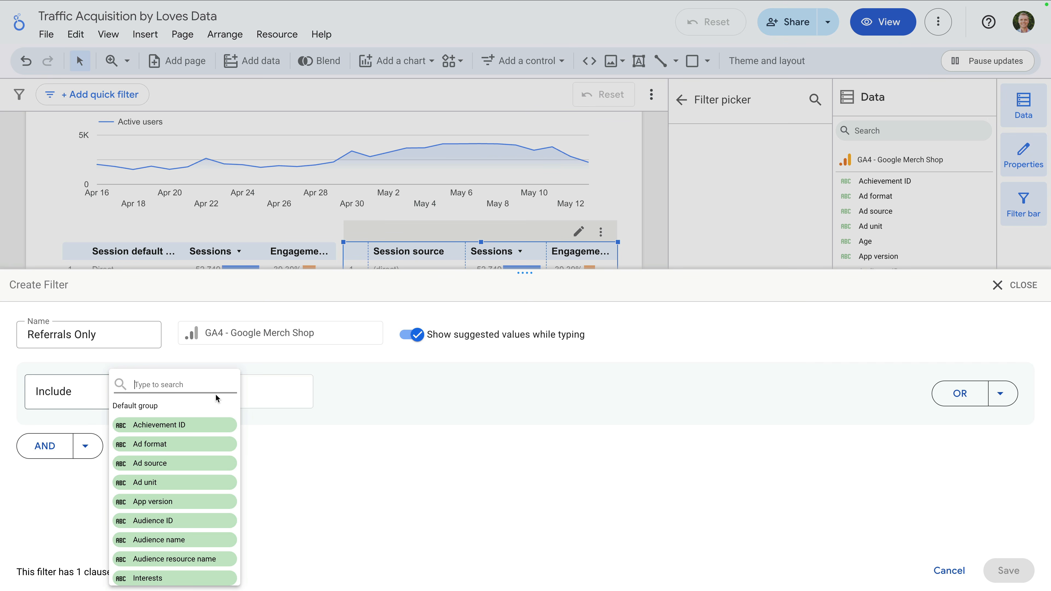
{"action": "type", "text": "session"}
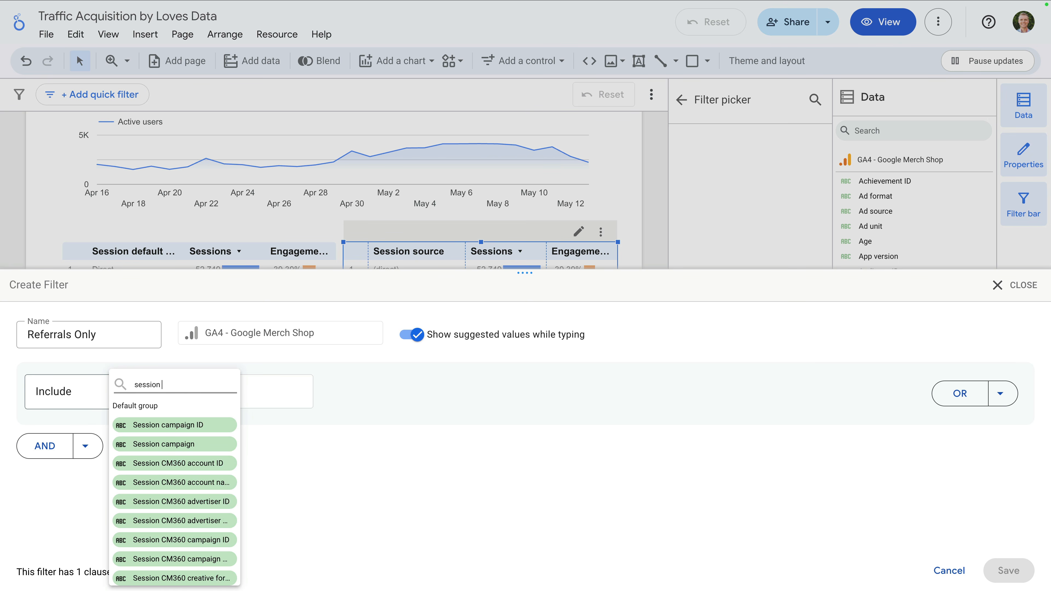
{"action": "type", "text": " medium"}
{"action": "left_click", "coordinate": [201, 426]}
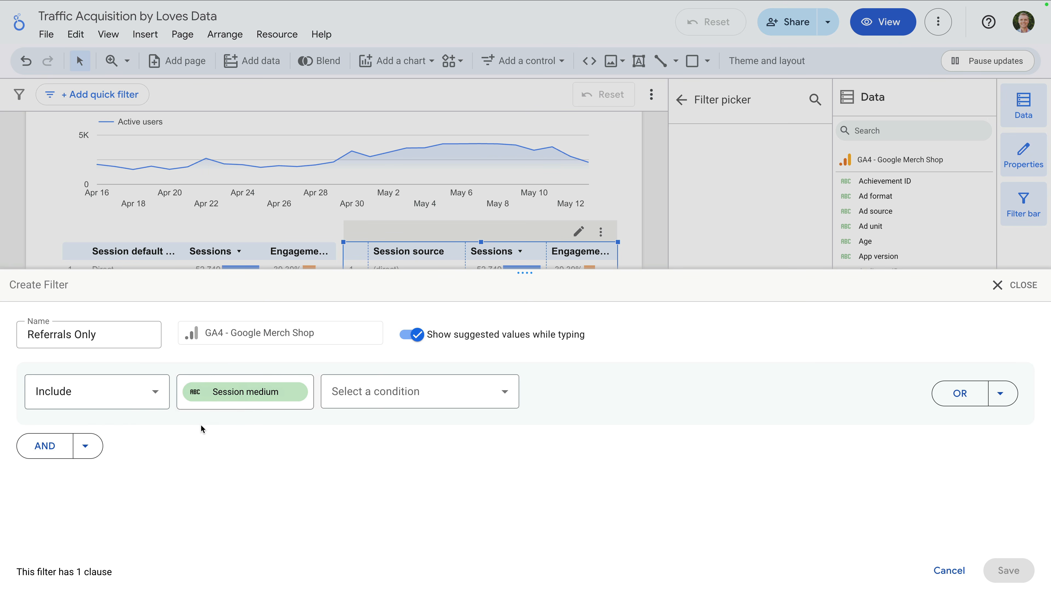
{"action": "left_click", "coordinate": [394, 392]}
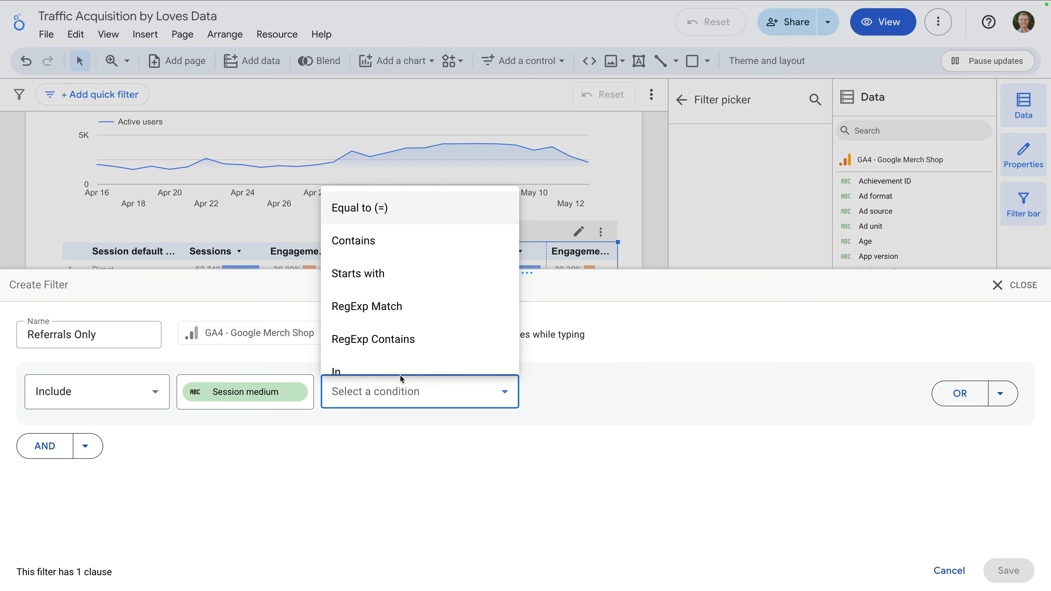
{"action": "left_click", "coordinate": [428, 220]}
{"action": "left_click", "coordinate": [580, 392]}
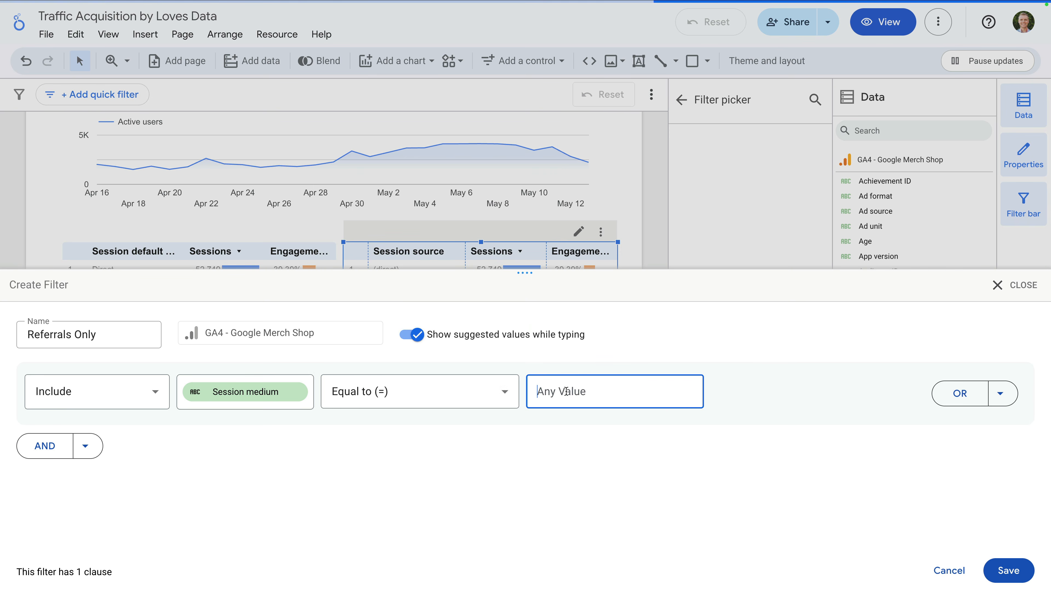
{"action": "type", "text": "referral"}
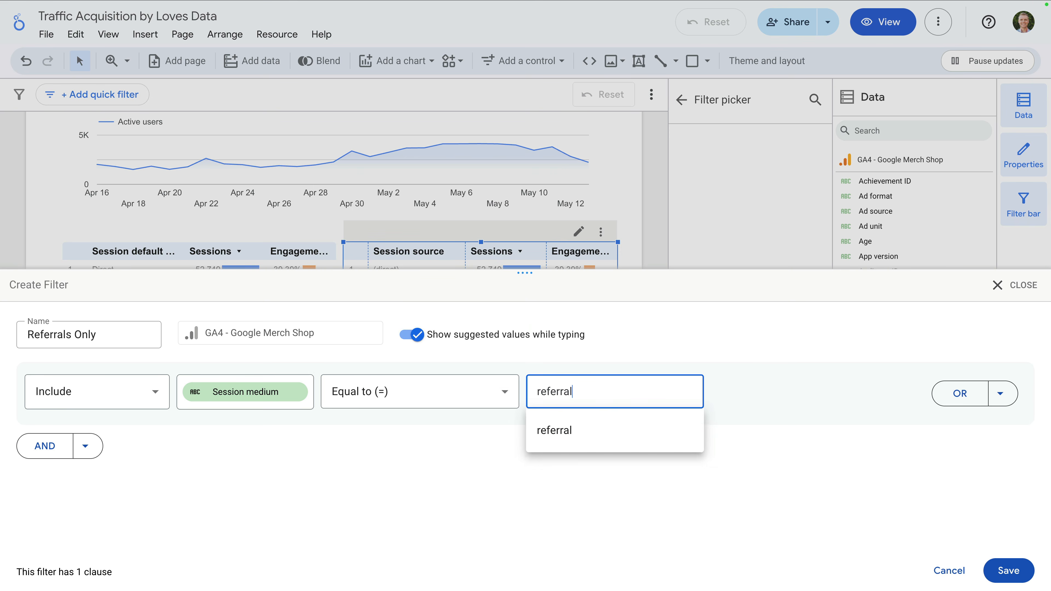
{"action": "left_click", "coordinate": [554, 433]}
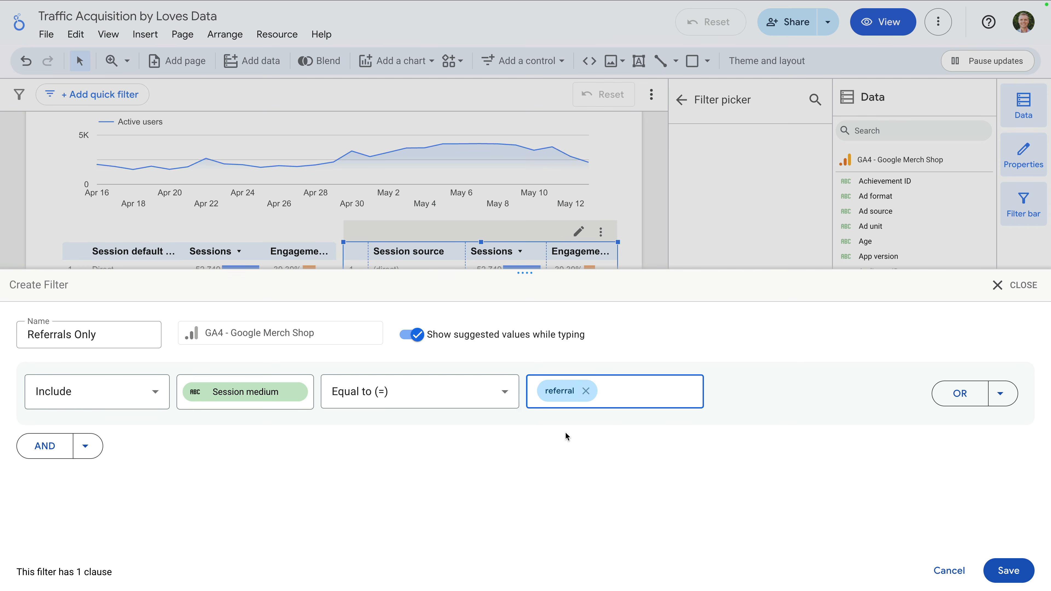
{"action": "left_click", "coordinate": [1006, 571]}
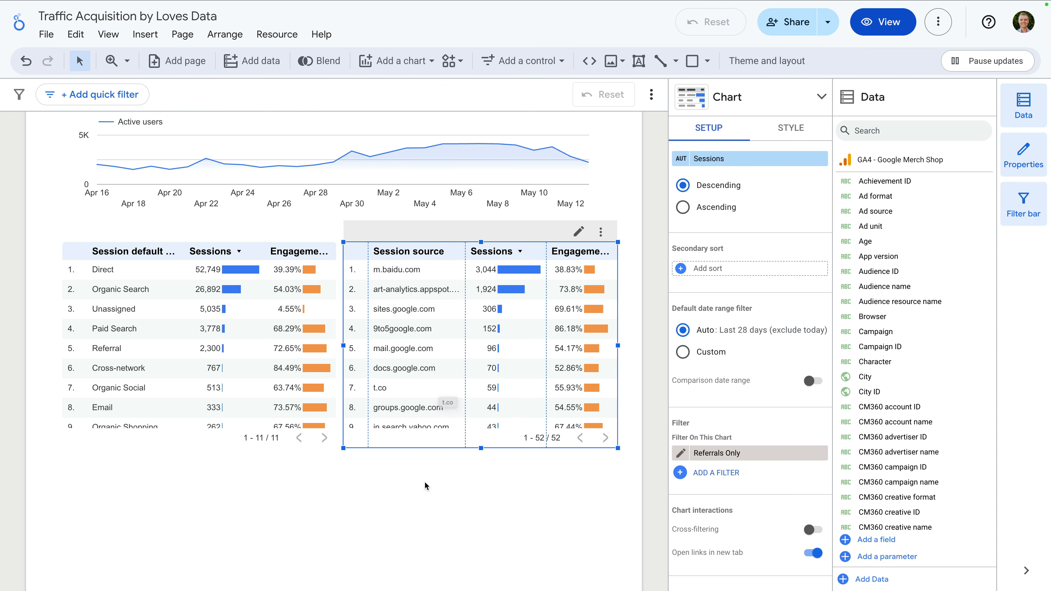
Duplicate the Session default channel group table and place the copy below the original, aligned with its left edge.
{"action": "scroll", "coordinate": [427, 485], "scroll_direction": "down", "scroll_amount": 1}
{"action": "scroll", "coordinate": [425, 481], "scroll_direction": "down", "scroll_amount": 1}
{"action": "left_click", "coordinate": [241, 293]}
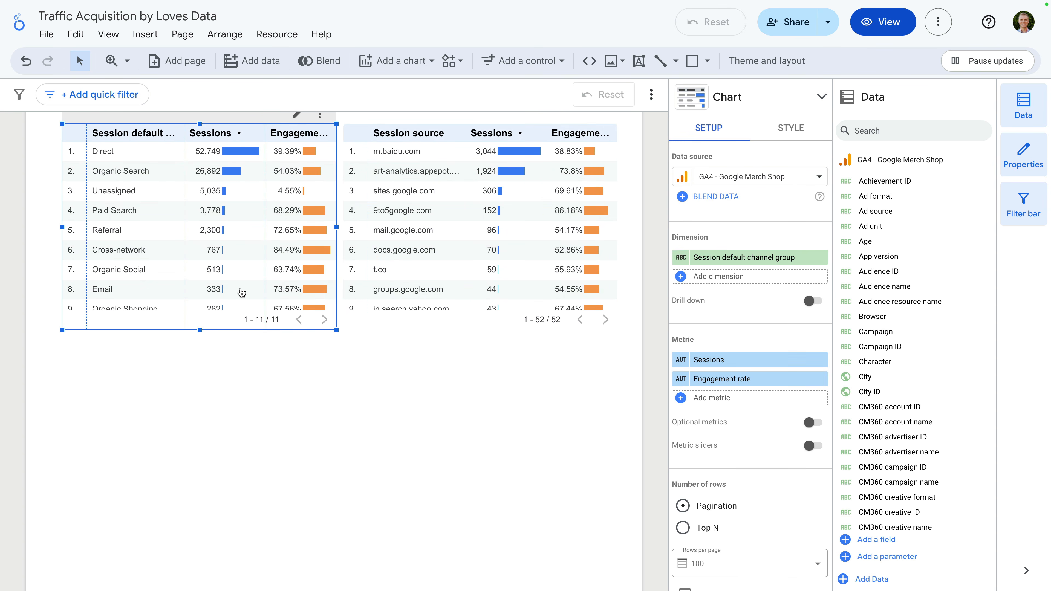
{"action": "right_click", "coordinate": [242, 292]}
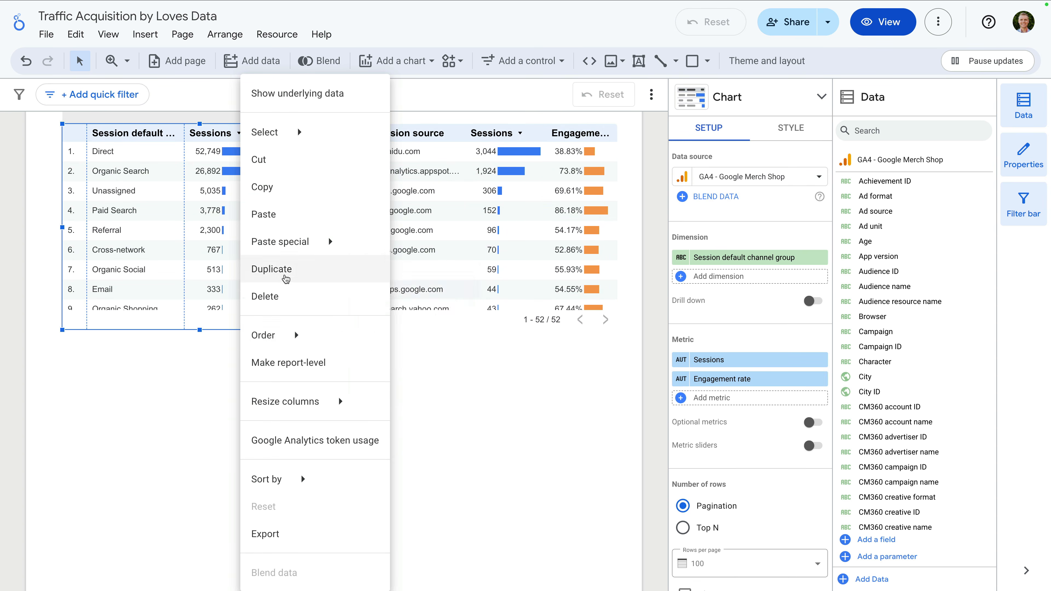
{"action": "left_click", "coordinate": [277, 265]}
{"action": "left_click_drag", "start_coordinate": [276, 258], "coordinate": [263, 489]}
{"action": "left_click", "coordinate": [377, 490]}
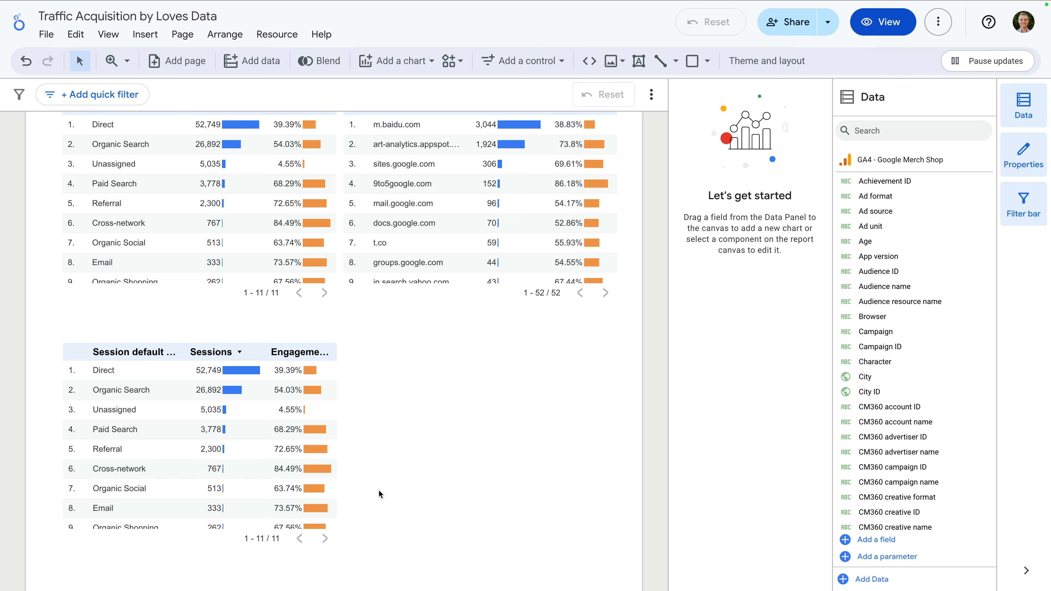
Change the dimension of the lower copy of the Session default channel group table to Session campaign.
{"action": "scroll", "coordinate": [379, 490], "scroll_direction": "down", "scroll_amount": 2}
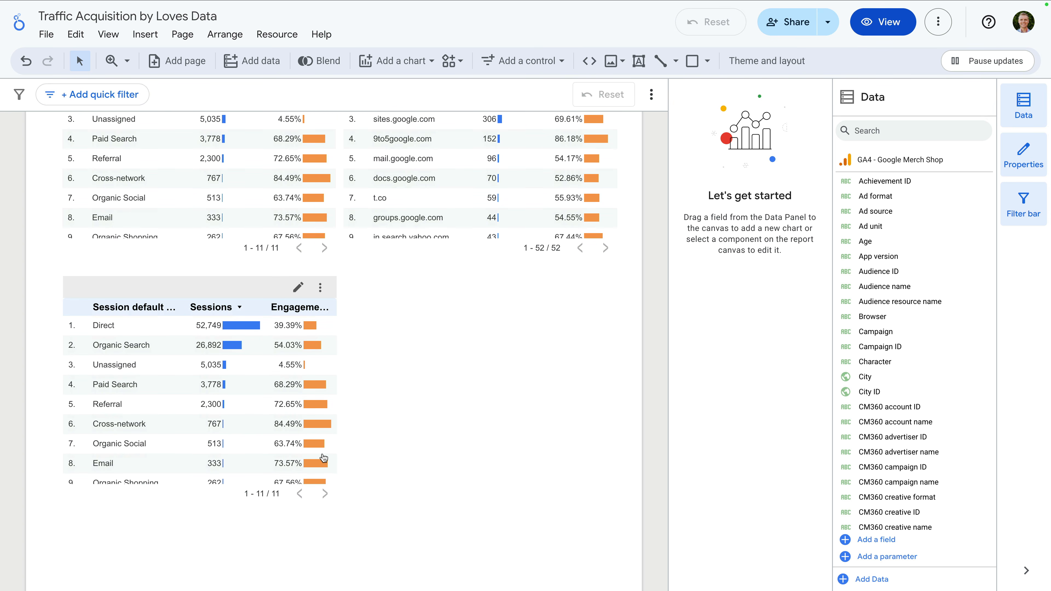
{"action": "mouse_move", "coordinate": [324, 458]}
{"action": "left_click", "coordinate": [324, 457]}
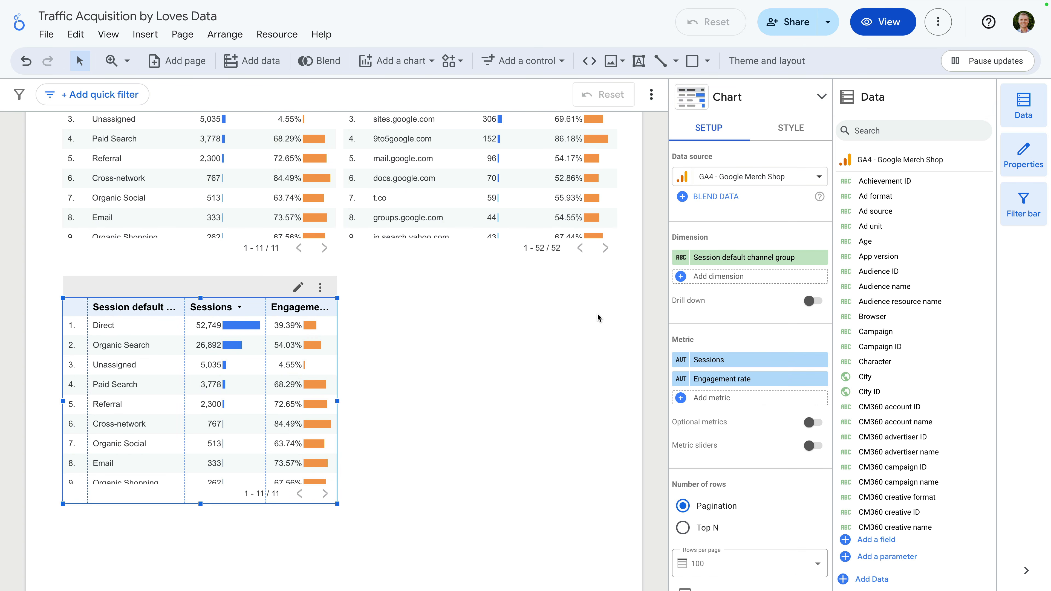
{"action": "left_click", "coordinate": [720, 264]}
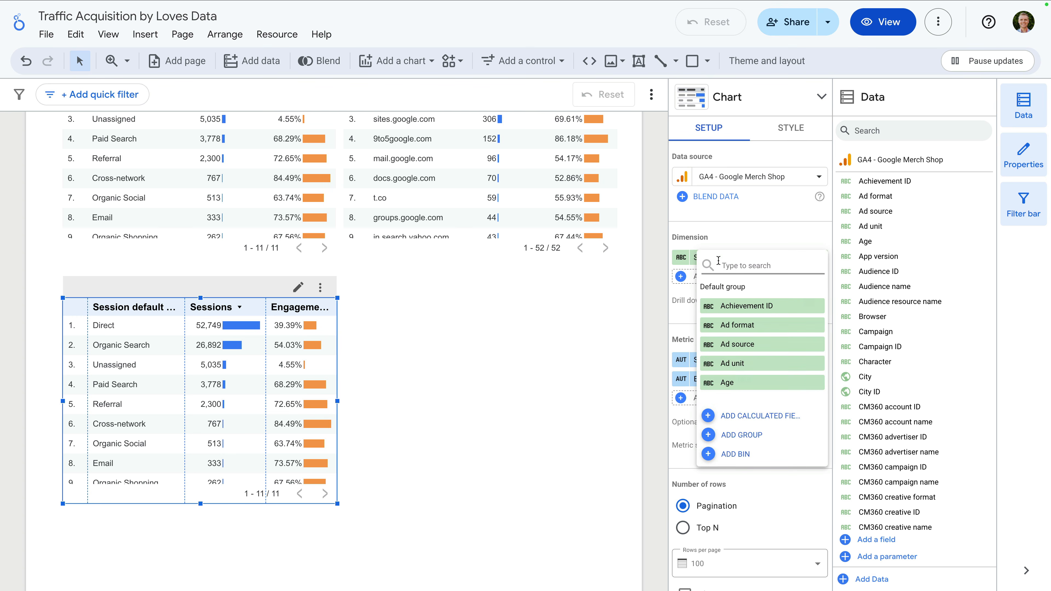
{"action": "type", "text": "session campaign"}
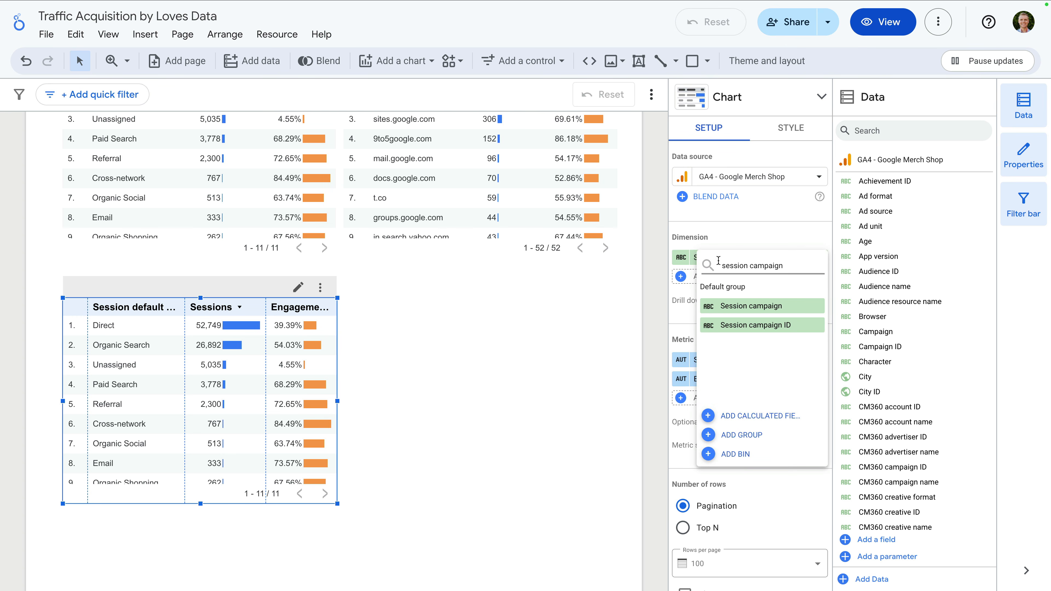
{"action": "left_click", "coordinate": [735, 307]}
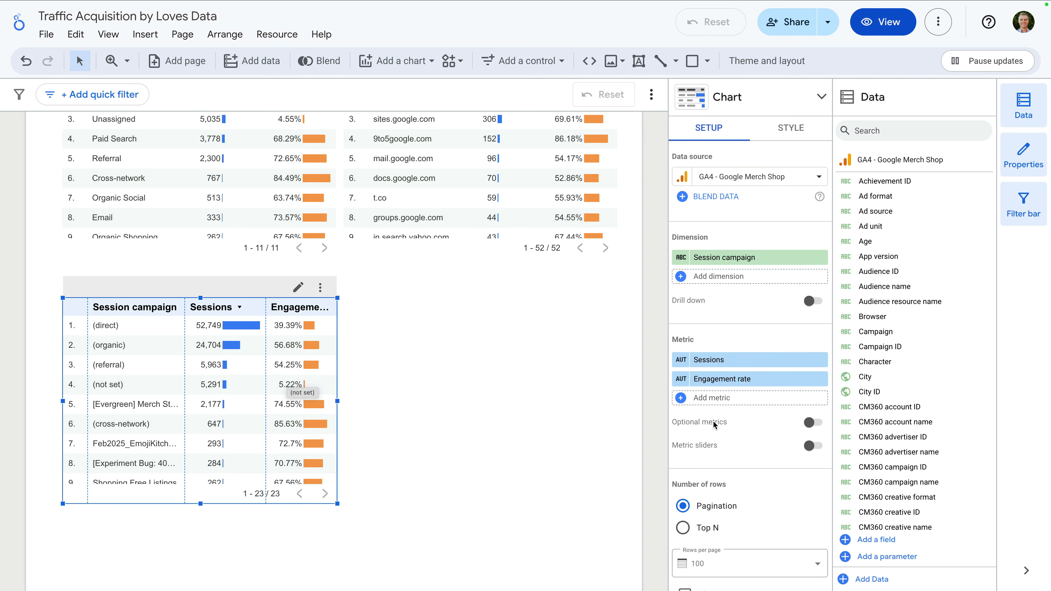
Start a new chart filter for the Session campaign table and name it Custom Campaigns Only.
{"action": "scroll", "coordinate": [713, 420], "scroll_direction": "down", "scroll_amount": 1}
{"action": "scroll", "coordinate": [712, 421], "scroll_direction": "down", "scroll_amount": 9}
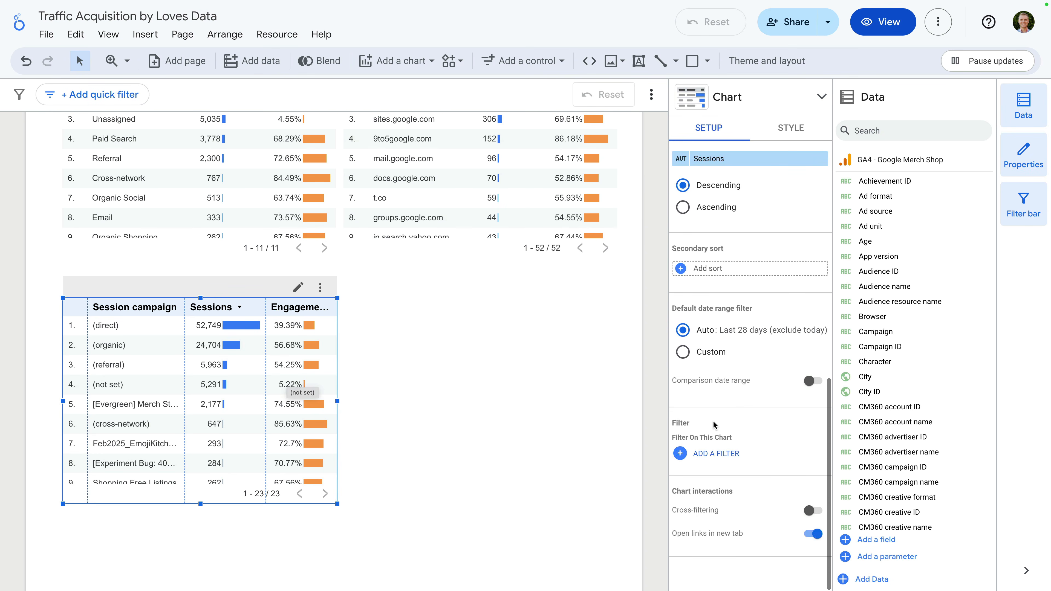
{"action": "left_click", "coordinate": [713, 454]}
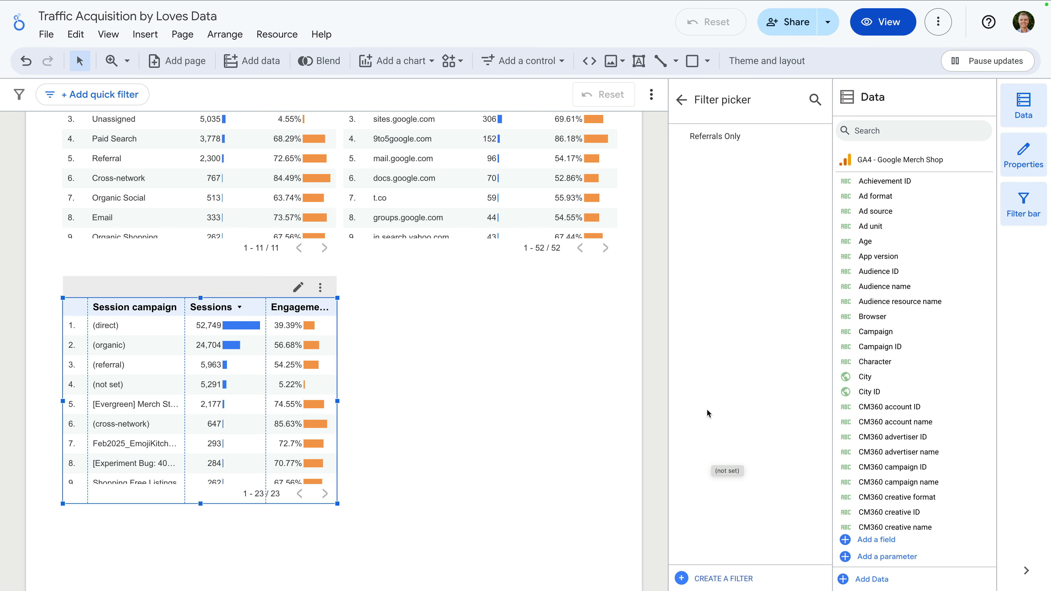
{"action": "left_click", "coordinate": [705, 580]}
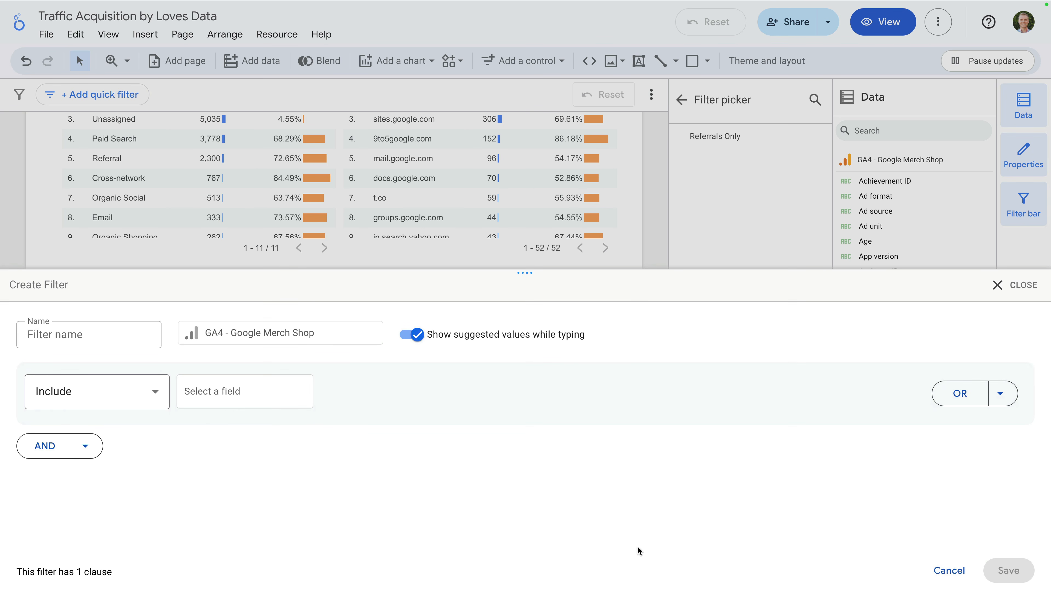
{"action": "left_click", "coordinate": [120, 335]}
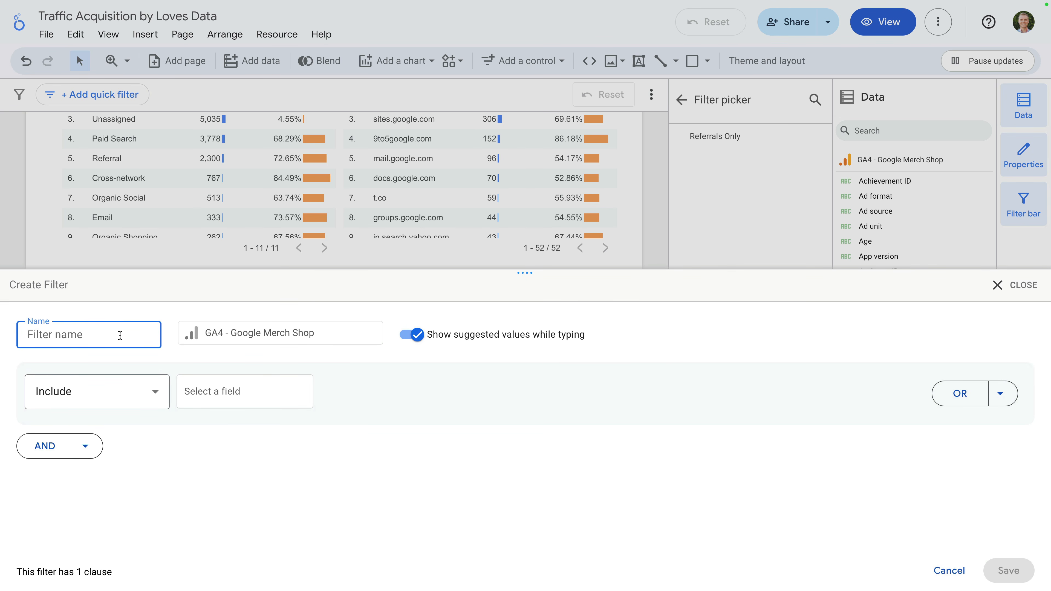
{"action": "type", "text": "Custom Campaigns Only"}
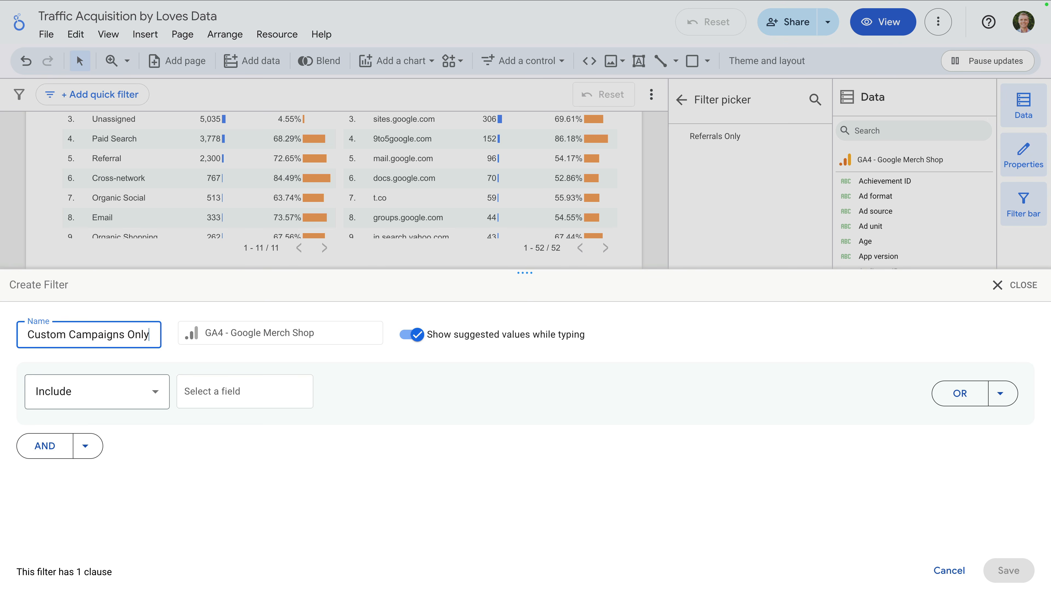
Set the filter clause to Exclude and choose Session campaign as its field.
{"action": "left_click", "coordinate": [58, 387]}
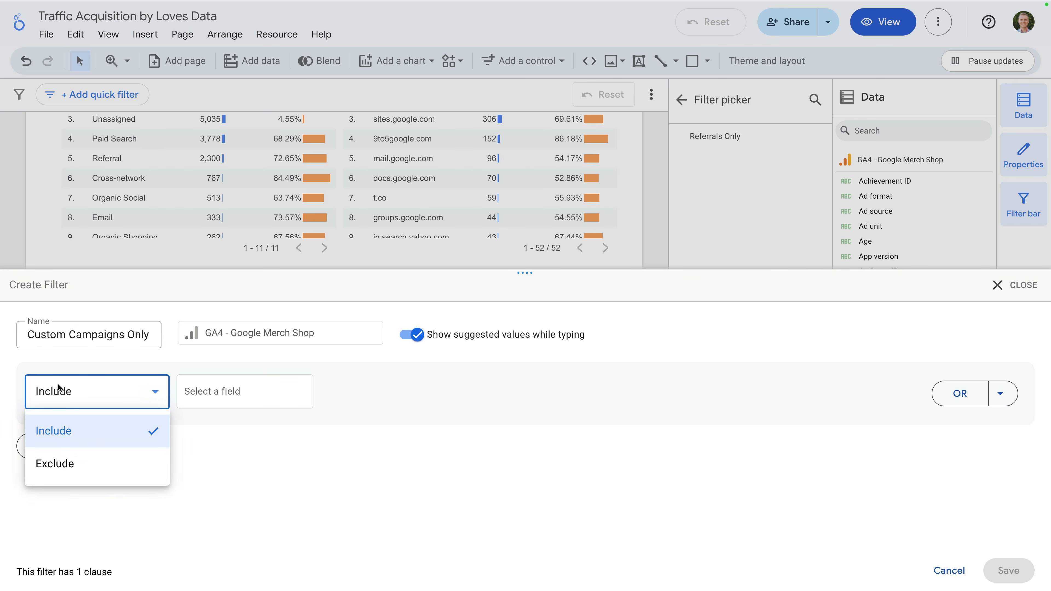
{"action": "left_click", "coordinate": [102, 462]}
{"action": "left_click", "coordinate": [228, 391]}
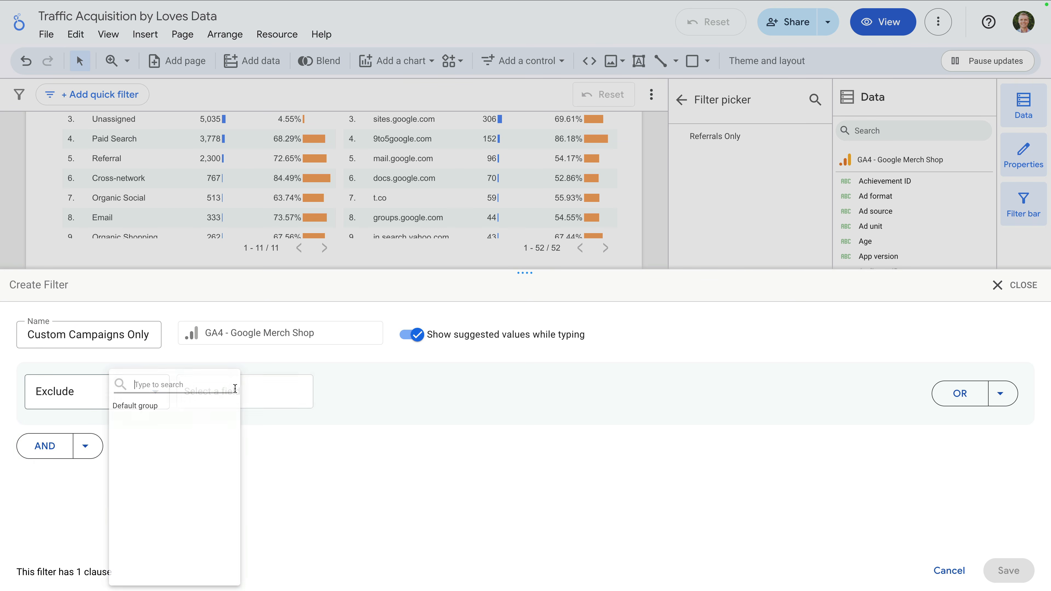
{"action": "type", "text": "session"}
{"action": "type", "text": "campaign"}
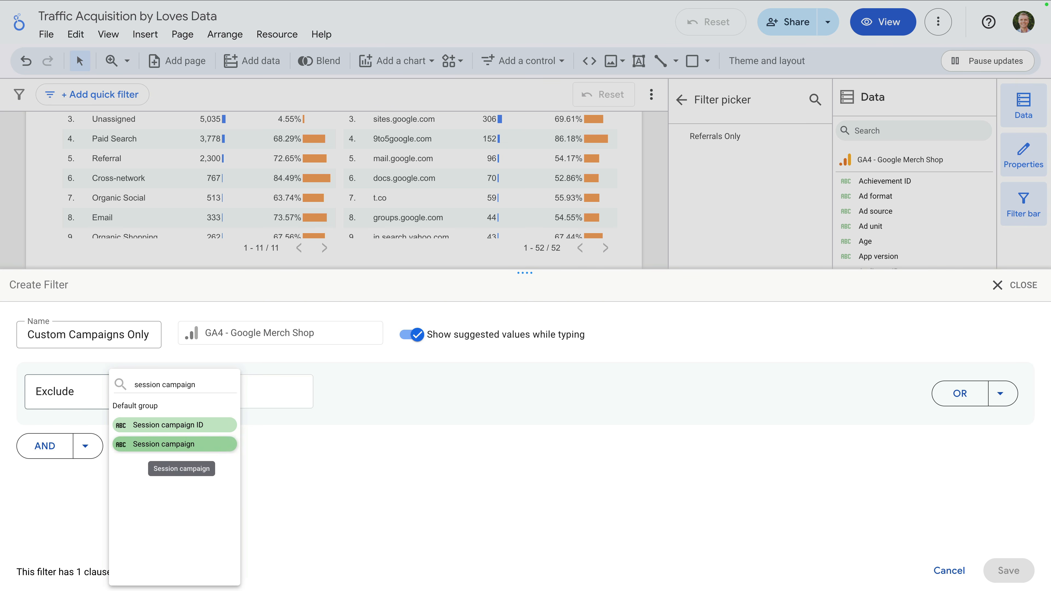
{"action": "left_click", "coordinate": [174, 444]}
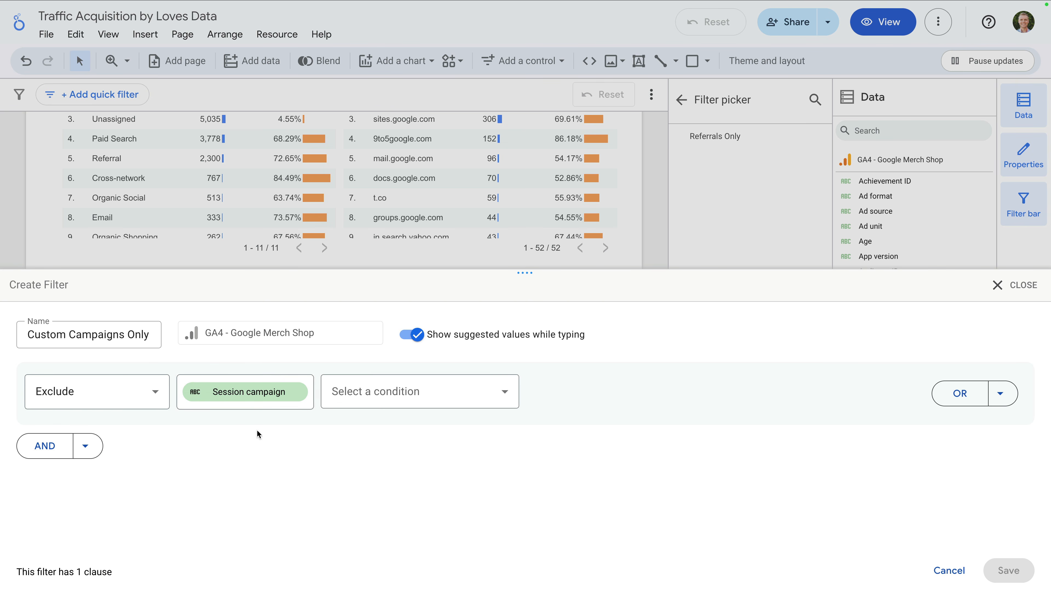
Set the clause condition to RegExp Match with the value ^\(.+\)$ and save the filter.
{"action": "left_click", "coordinate": [348, 392]}
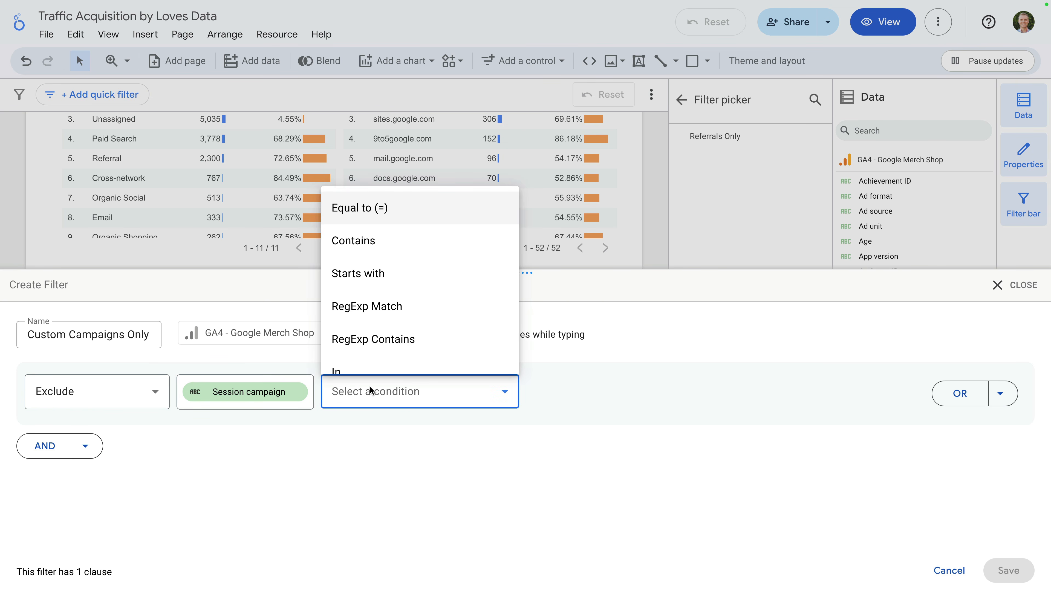
{"action": "left_click", "coordinate": [433, 313]}
{"action": "left_click", "coordinate": [545, 390]}
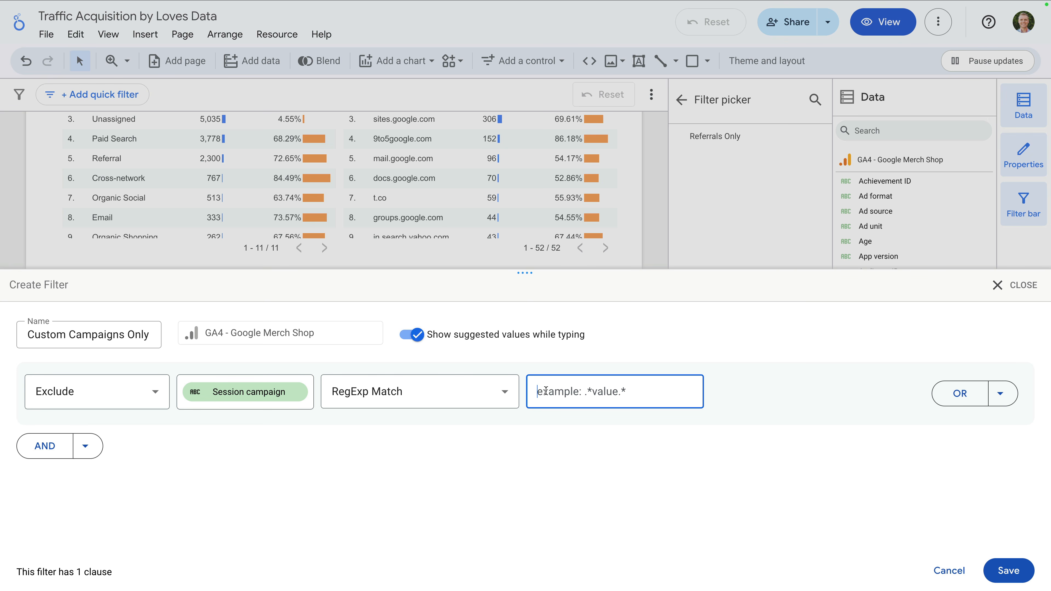
{"action": "type", "text": "^"}
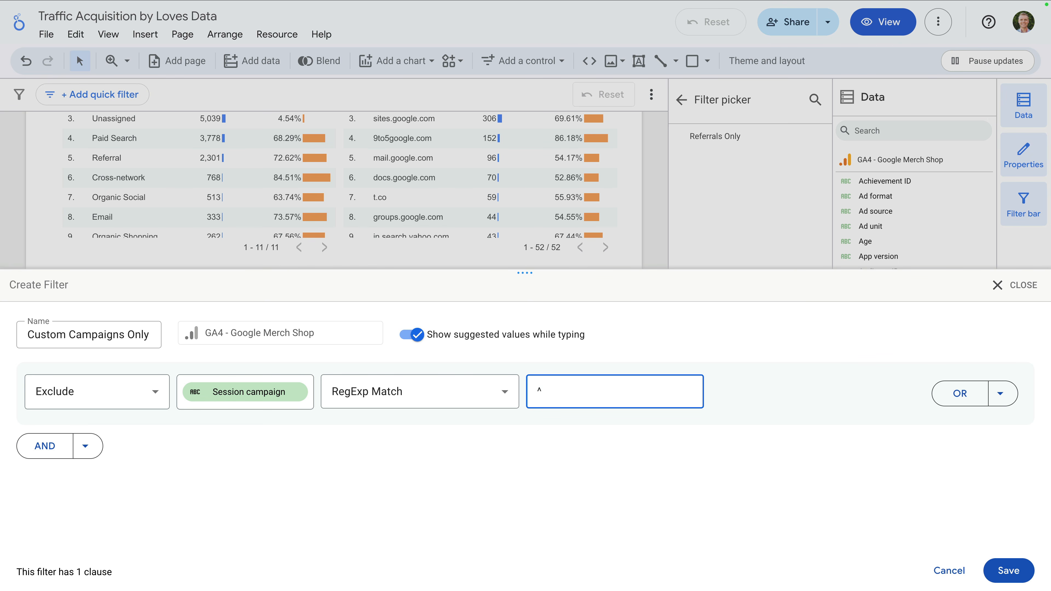
{"action": "type", "text": "\\(.+\\)$"}
{"action": "left_click", "coordinate": [586, 427]}
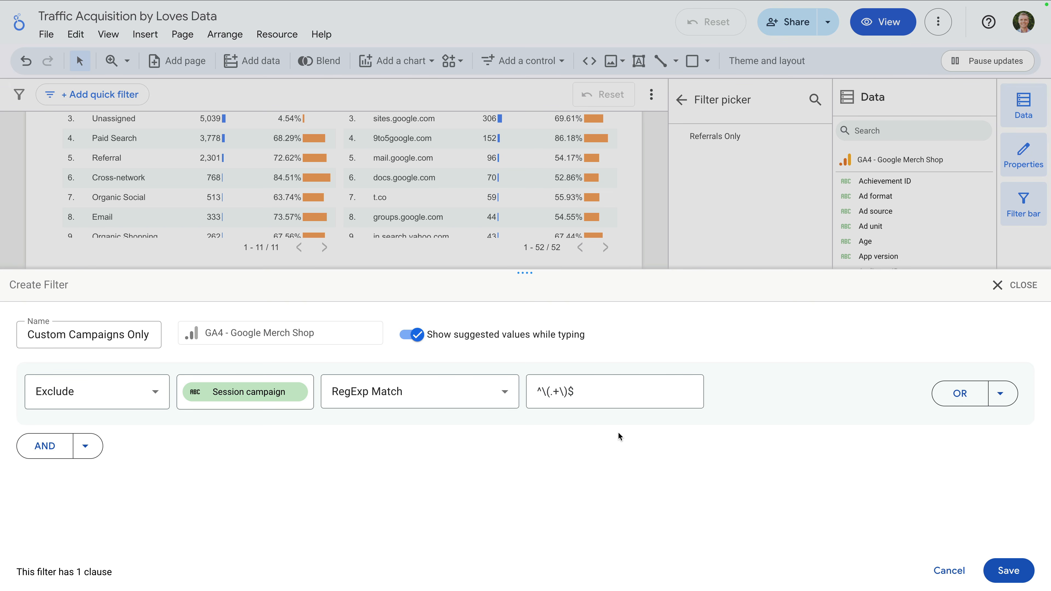
{"action": "left_click", "coordinate": [1007, 570]}
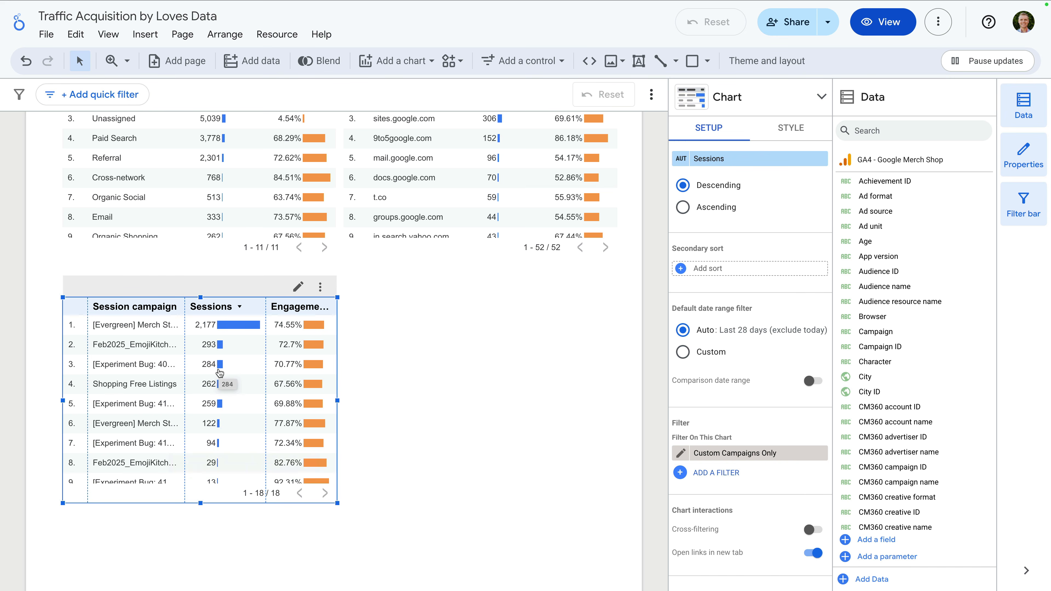
Duplicate the Session default channel group table and place the copy beside the Session campaign table, below the Session source table.
{"action": "scroll", "coordinate": [435, 354], "scroll_direction": "up", "scroll_amount": 2}
{"action": "left_click", "coordinate": [274, 276]}
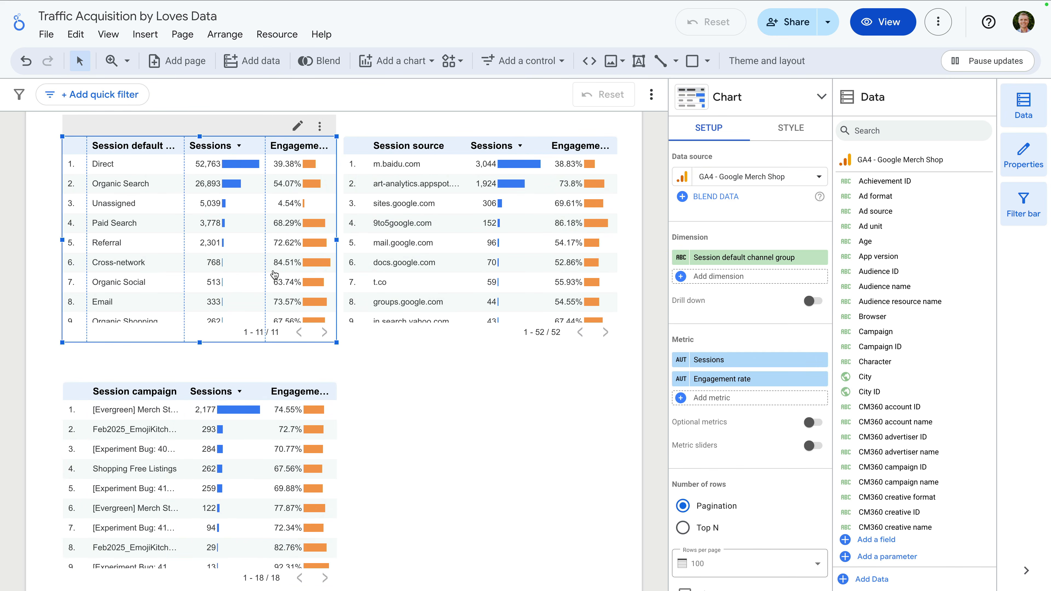
{"action": "right_click", "coordinate": [274, 273]}
{"action": "left_click", "coordinate": [300, 268]}
{"action": "scroll", "coordinate": [291, 264], "scroll_direction": "down", "scroll_amount": 1}
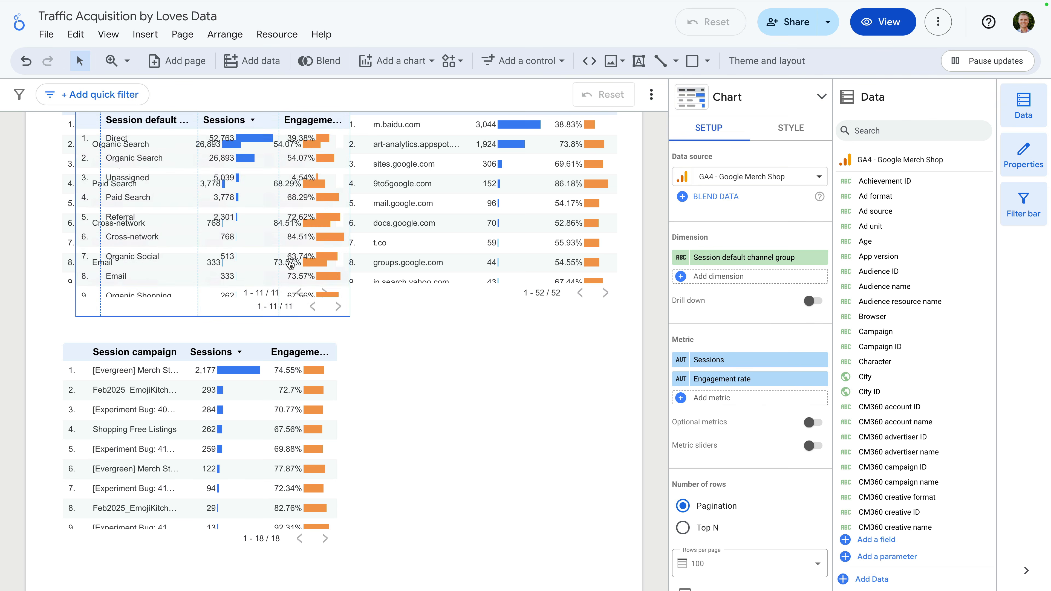
{"action": "left_click_drag", "start_coordinate": [291, 263], "coordinate": [562, 492]}
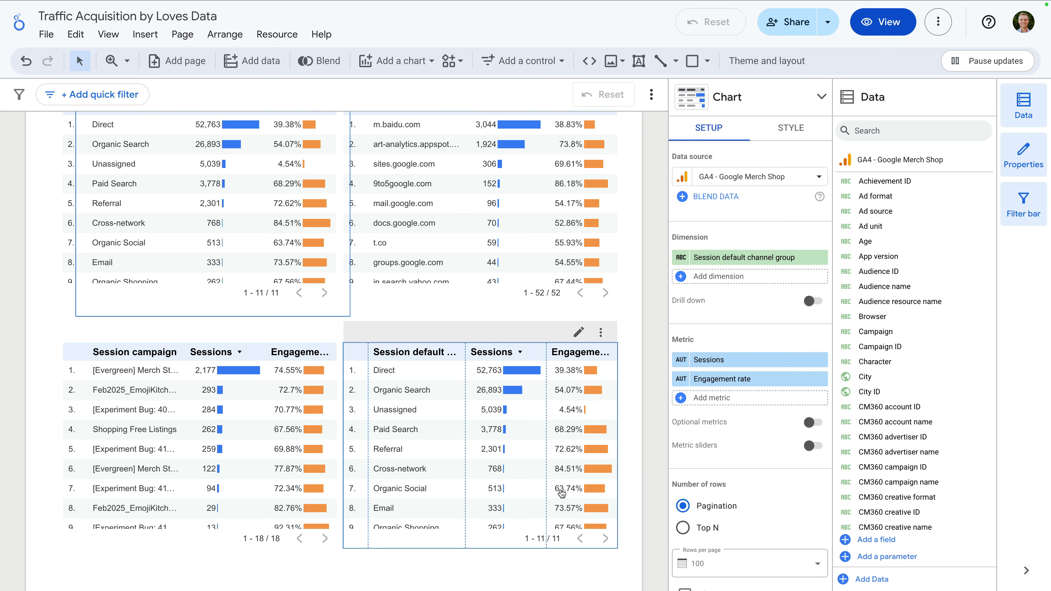
{"action": "left_click", "coordinate": [631, 486]}
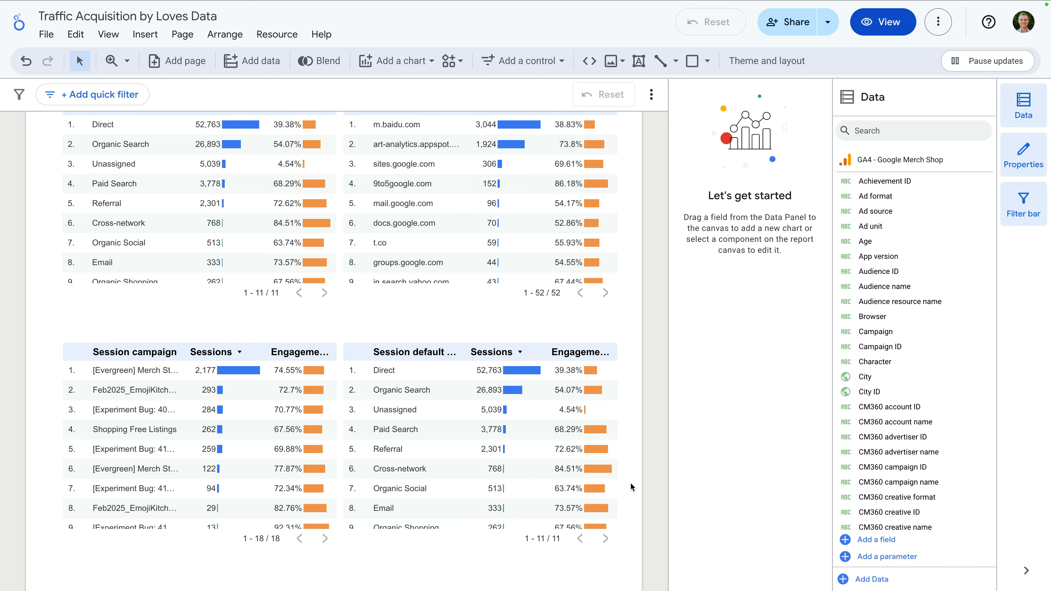
Change the dimension of the new table copy beside the Session campaign table to Landing page.
{"action": "left_click", "coordinate": [572, 470]}
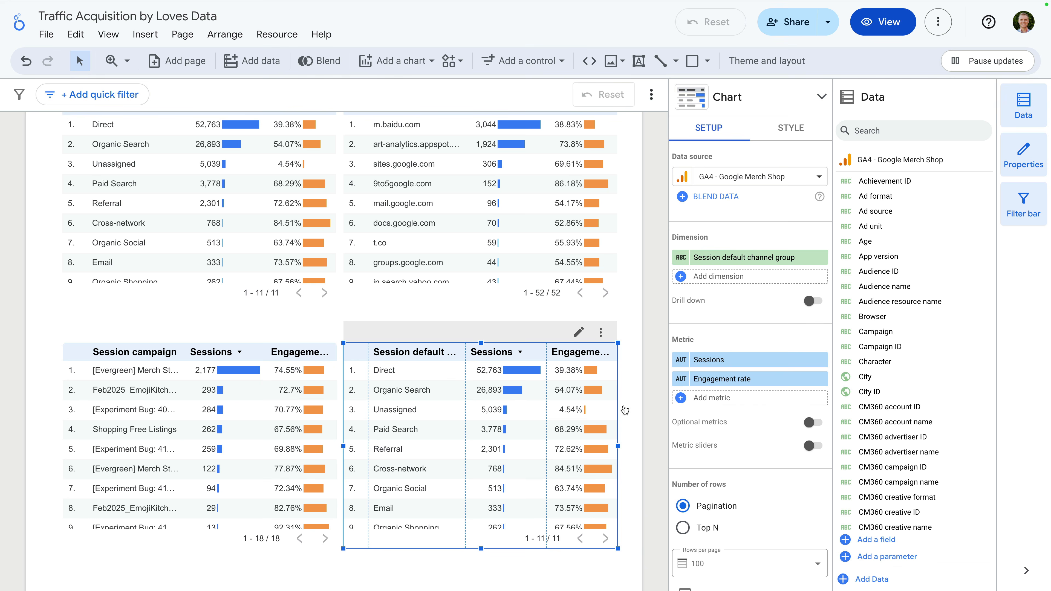
{"action": "left_click", "coordinate": [746, 263]}
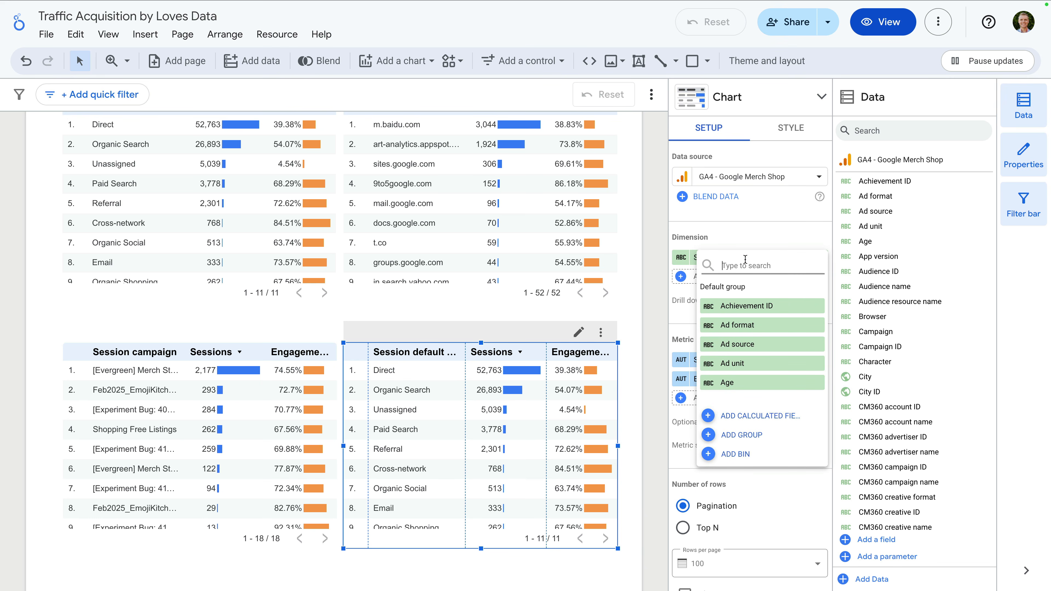
{"action": "type", "text": "land"}
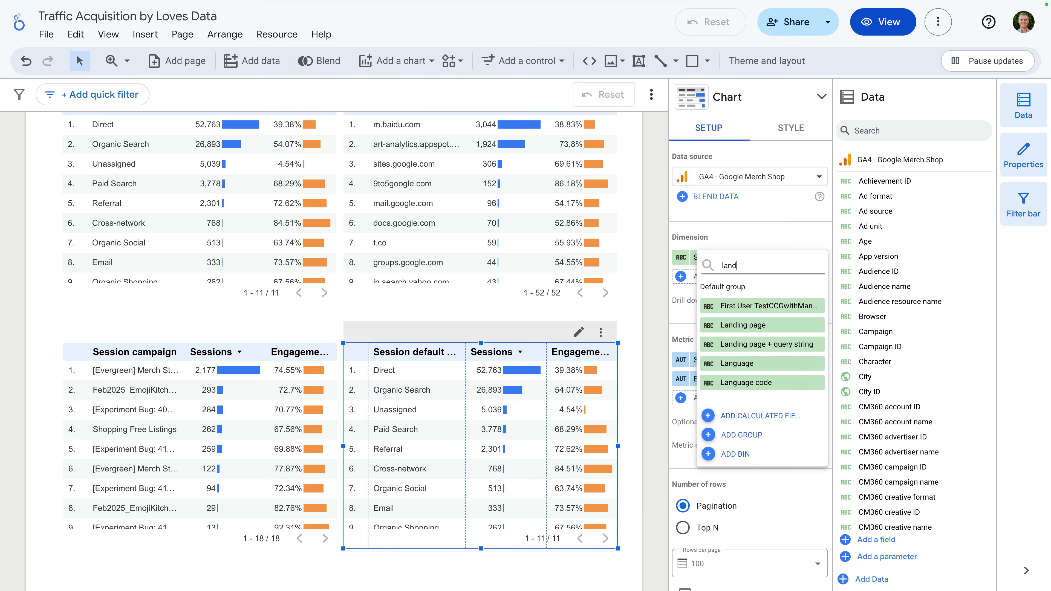
{"action": "type", "text": "ing page"}
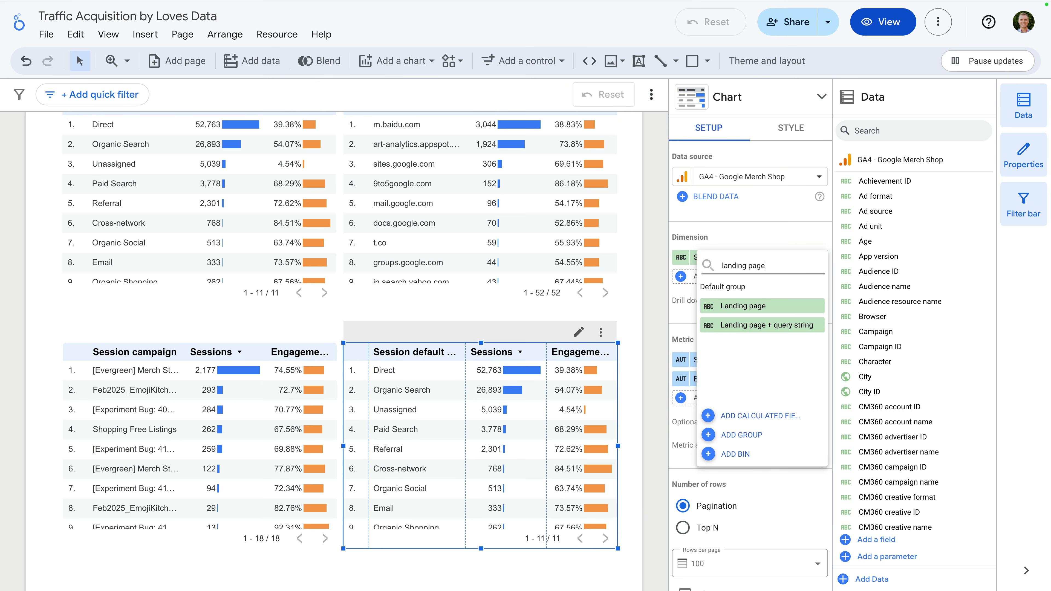
{"action": "left_click", "coordinate": [753, 302]}
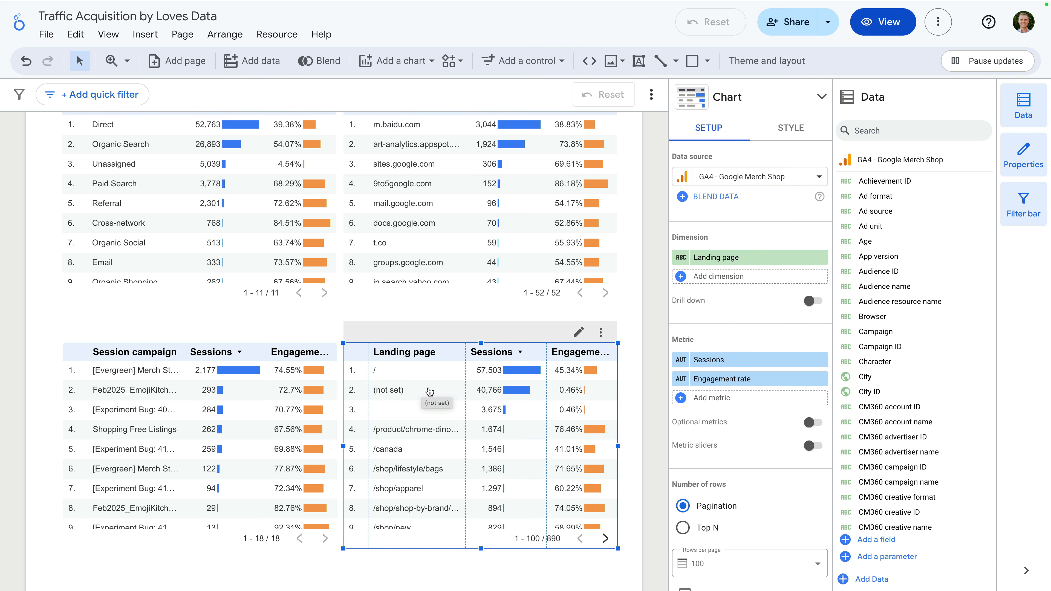
Start a new chart filter for the Landing page table and name it Landing Pages Only.
{"action": "scroll", "coordinate": [729, 444], "scroll_direction": "down", "scroll_amount": 5}
{"action": "scroll", "coordinate": [729, 444], "scroll_direction": "down", "scroll_amount": 4}
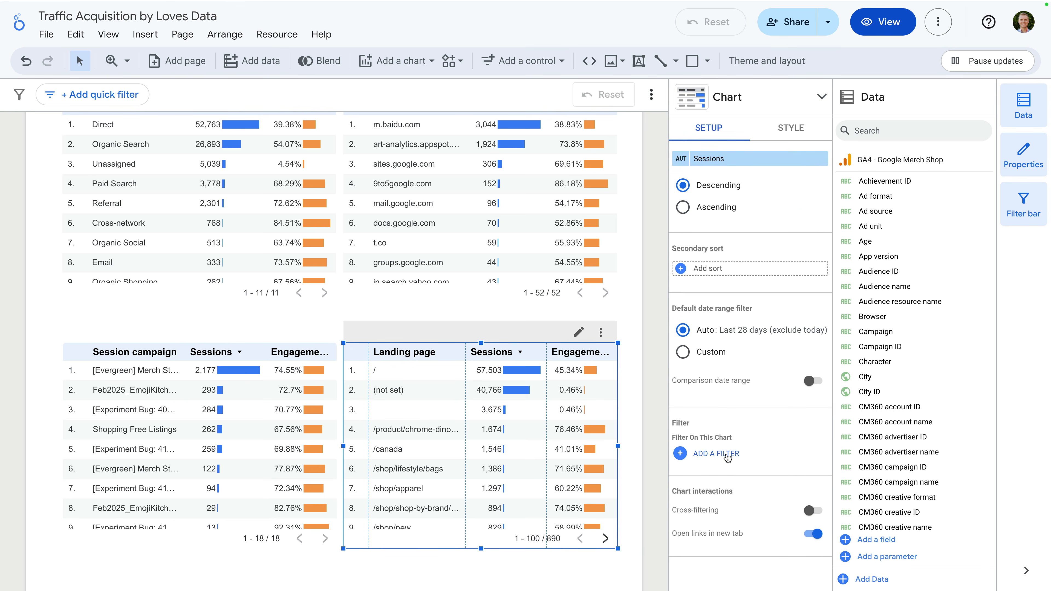
{"action": "left_click", "coordinate": [726, 453]}
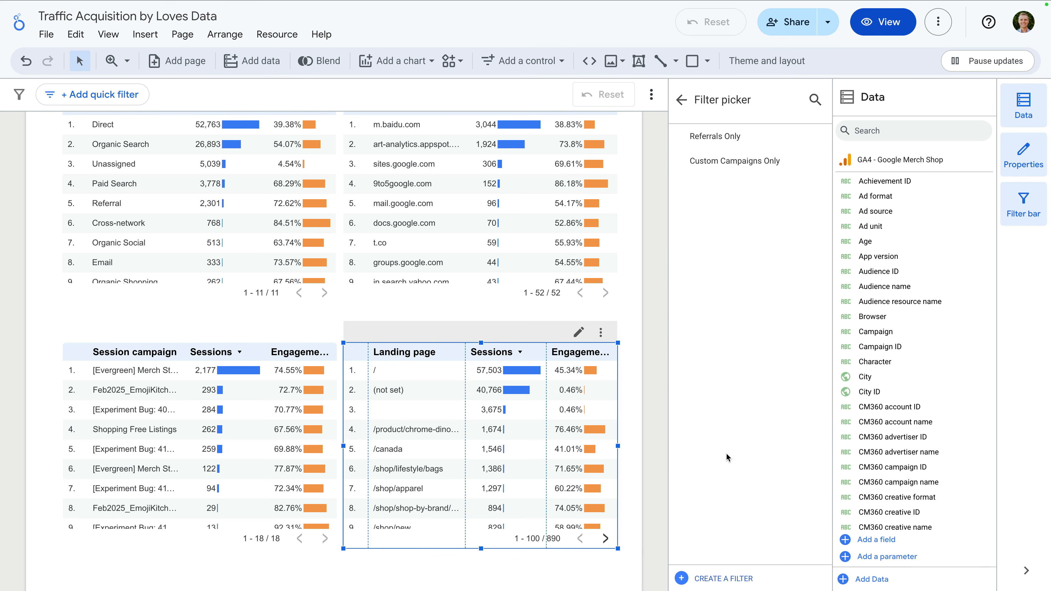
{"action": "left_click", "coordinate": [708, 580]}
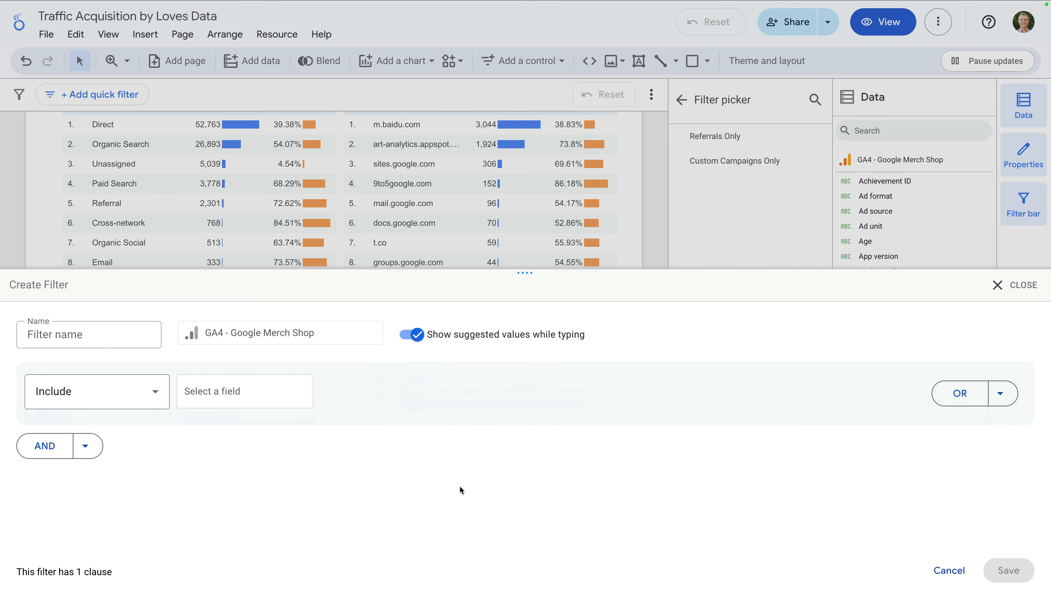
{"action": "left_click", "coordinate": [105, 336]}
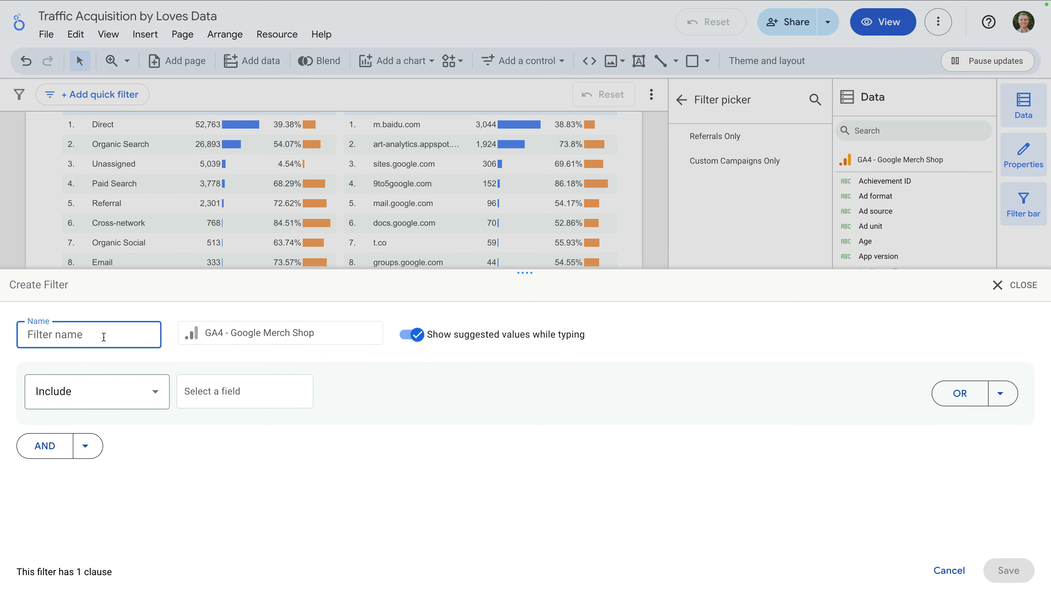
{"action": "type", "text": "Landing Pages Only"}
Set the Landing Pages Only filter clause to exclude on the Landing page field.
{"action": "left_click", "coordinate": [71, 392]}
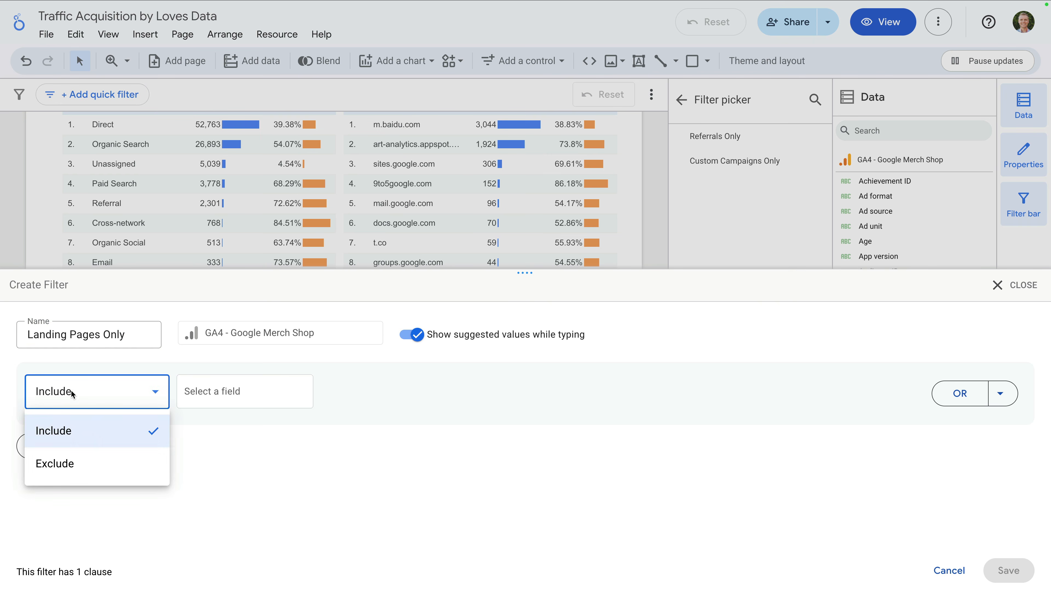
{"action": "left_click", "coordinate": [99, 466]}
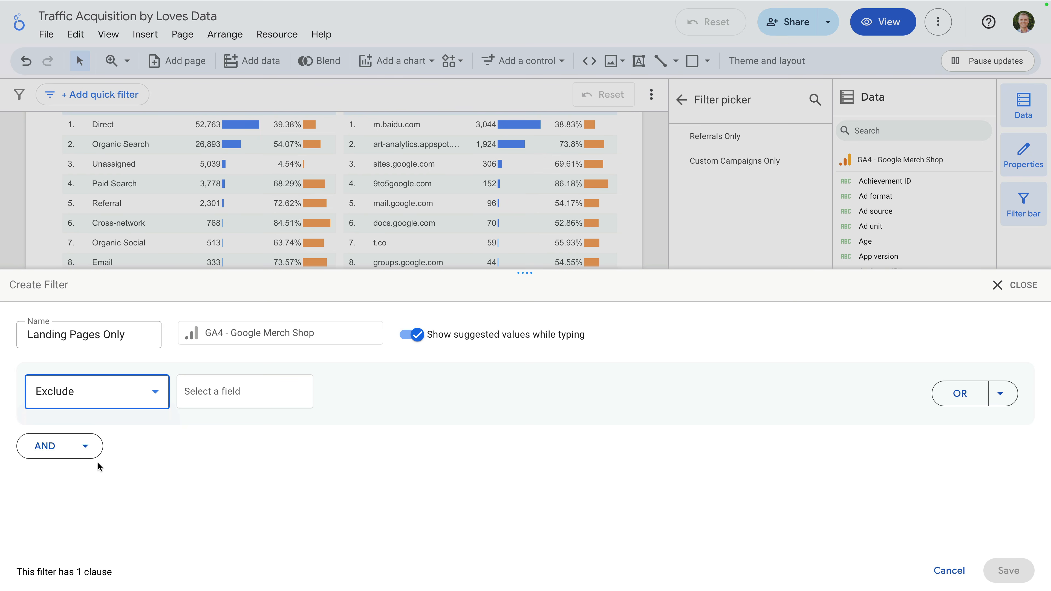
{"action": "left_click", "coordinate": [212, 392]}
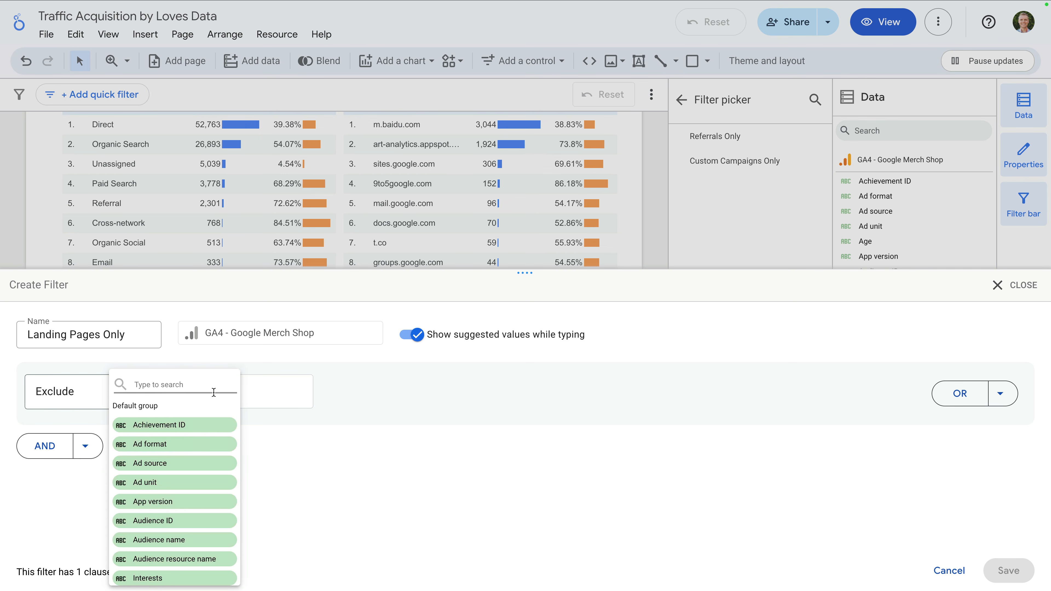
{"action": "type", "text": "landing page"}
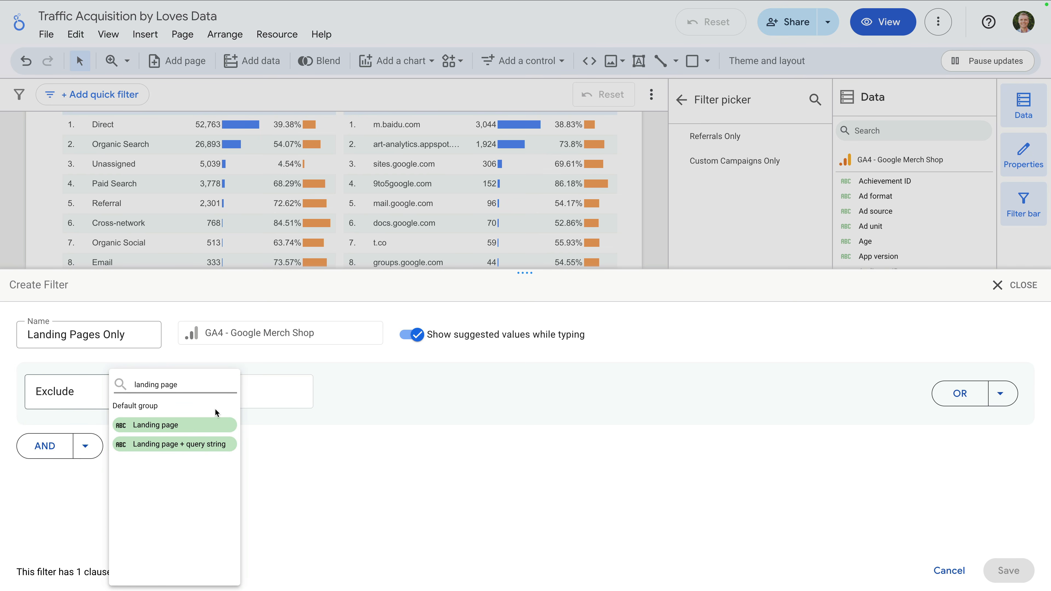
{"action": "left_click", "coordinate": [209, 425]}
Set the clause condition to Equal to (=) with the value (not set) and save the filter.
{"action": "left_click", "coordinate": [344, 389]}
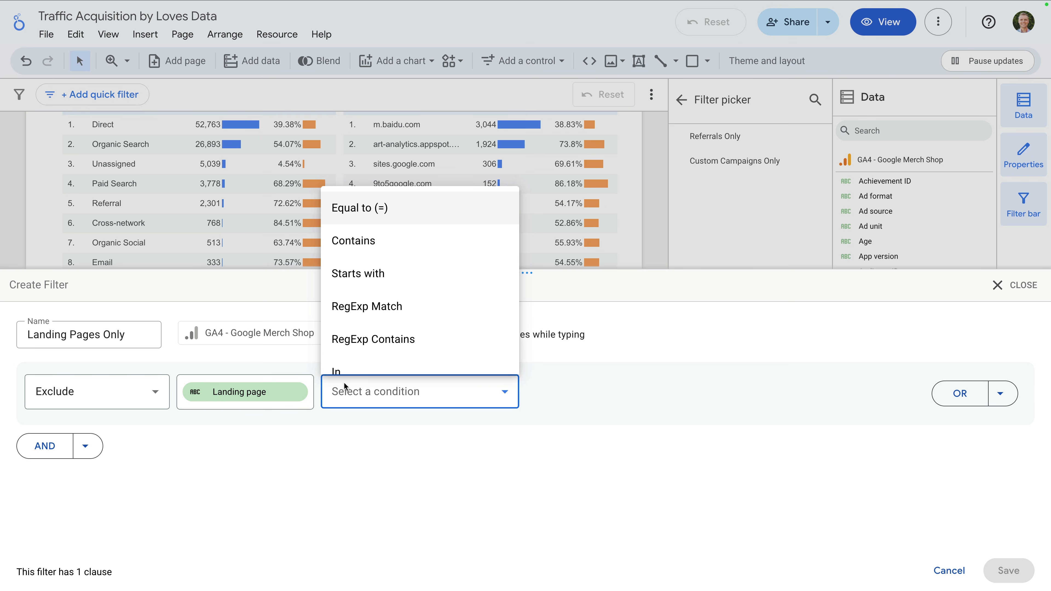
{"action": "left_click", "coordinate": [436, 210]}
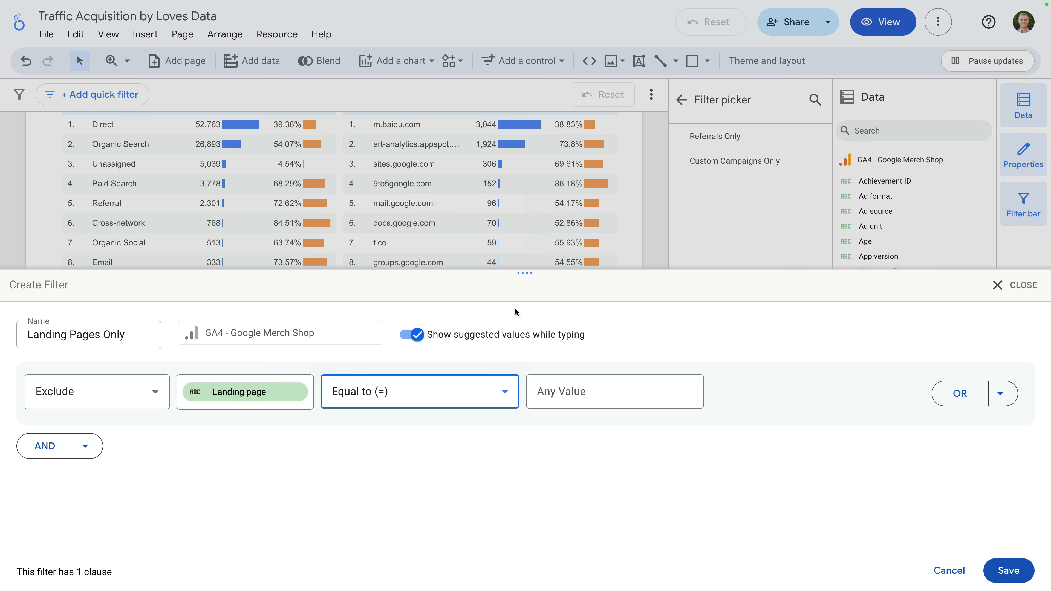
{"action": "left_click", "coordinate": [564, 387]}
{"action": "type", "text": "("}
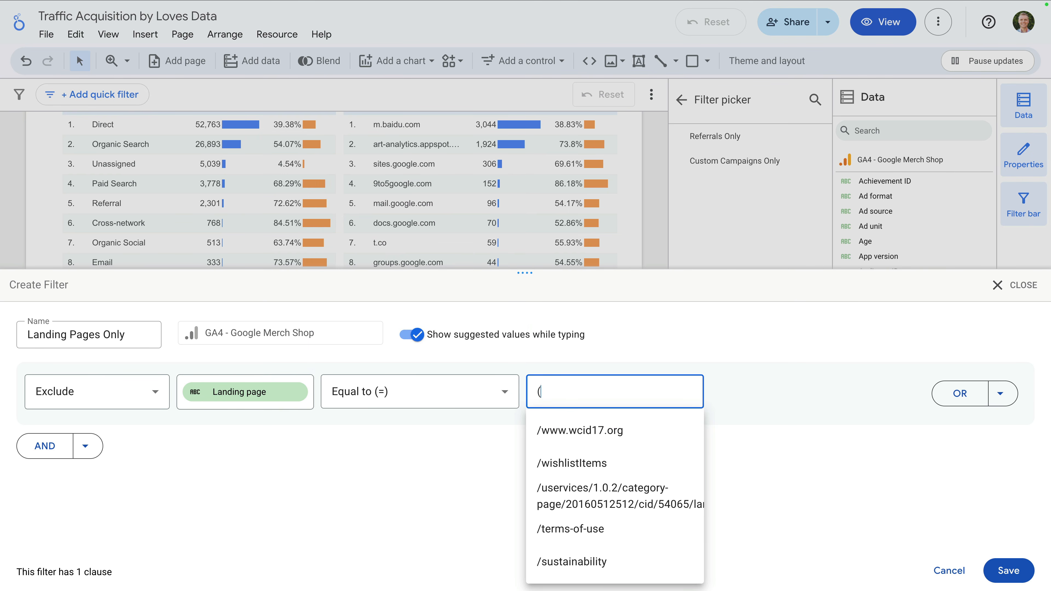
{"action": "type", "text": "not set)"}
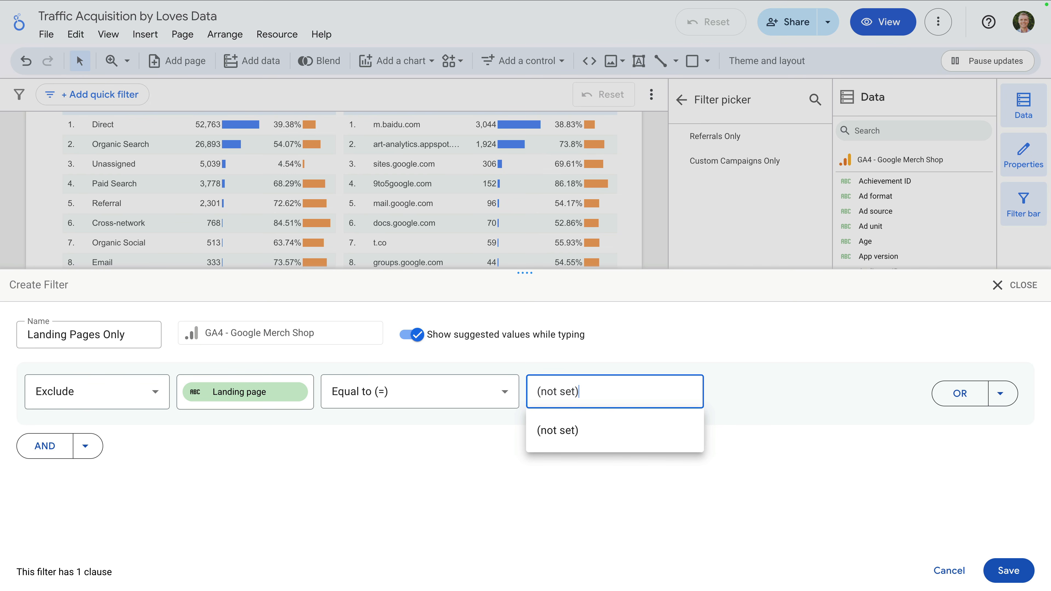
{"action": "left_click", "coordinate": [579, 433]}
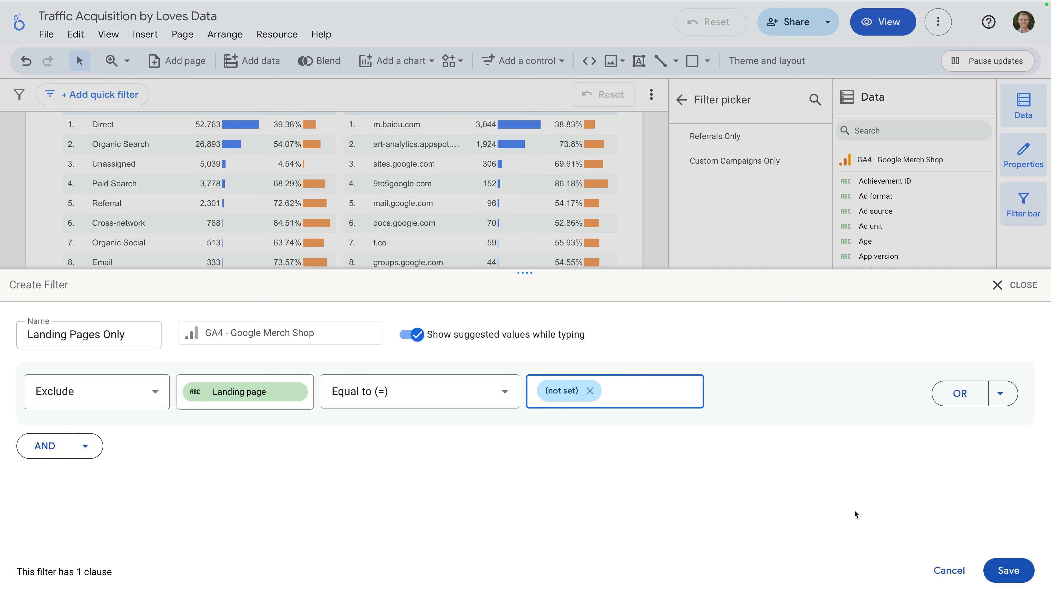
{"action": "left_click", "coordinate": [1008, 570]}
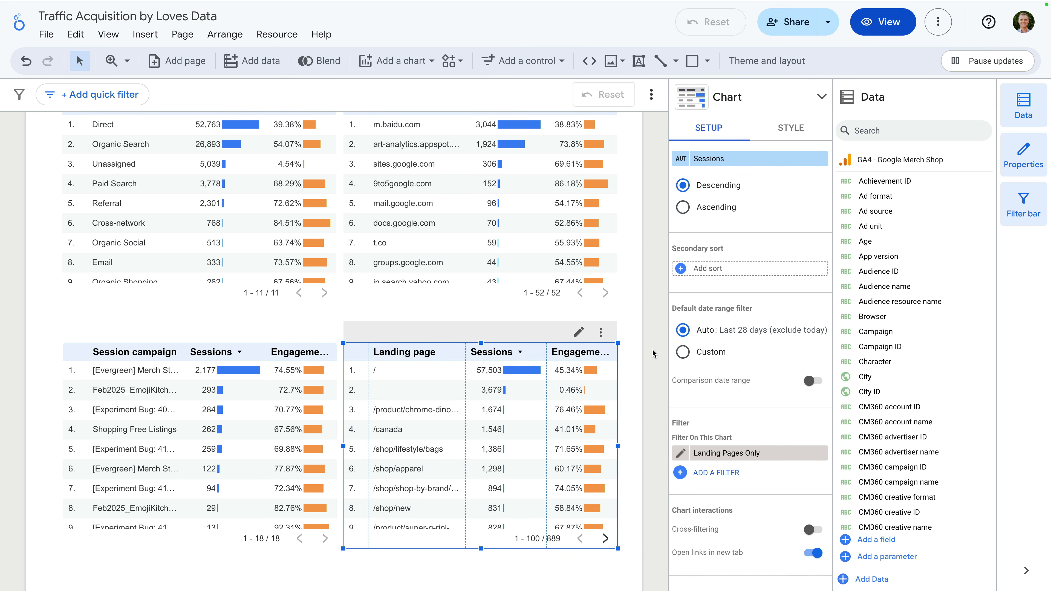
Move the four bar tables down the page in pairs to open a gap below the time series.
{"action": "scroll", "coordinate": [652, 353], "scroll_direction": "up", "scroll_amount": 4}
{"action": "scroll", "coordinate": [652, 353], "scroll_direction": "down", "scroll_amount": 5}
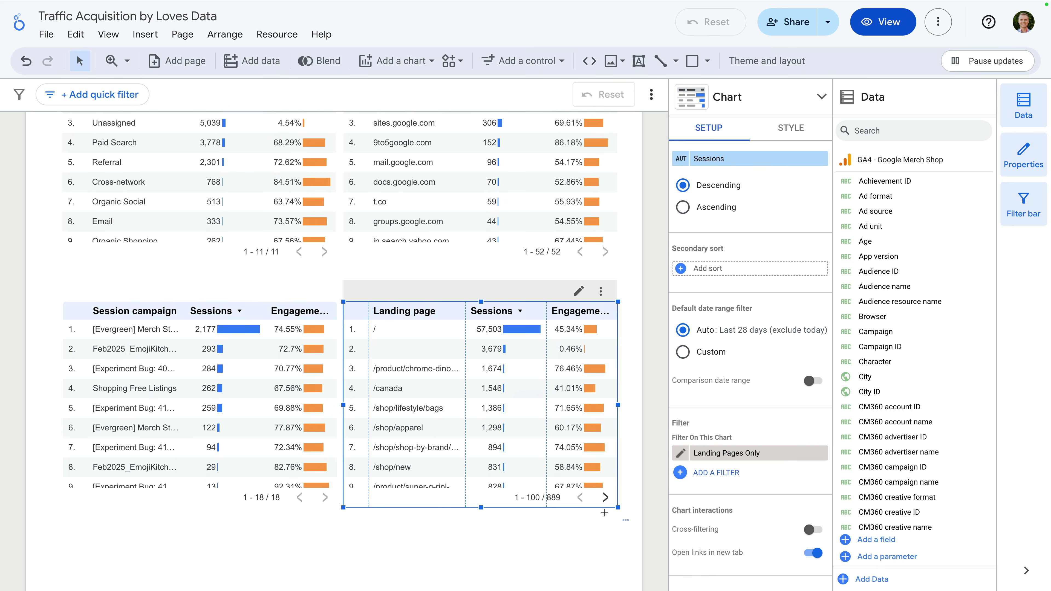
{"action": "left_click", "coordinate": [157, 334], "text": "shift"}
{"action": "mouse_move", "coordinate": [157, 334]}
{"action": "left_mouse_down"}
{"action": "mouse_move", "coordinate": [171, 336]}
{"action": "mouse_move", "coordinate": [171, 423]}
{"action": "left_mouse_up"}
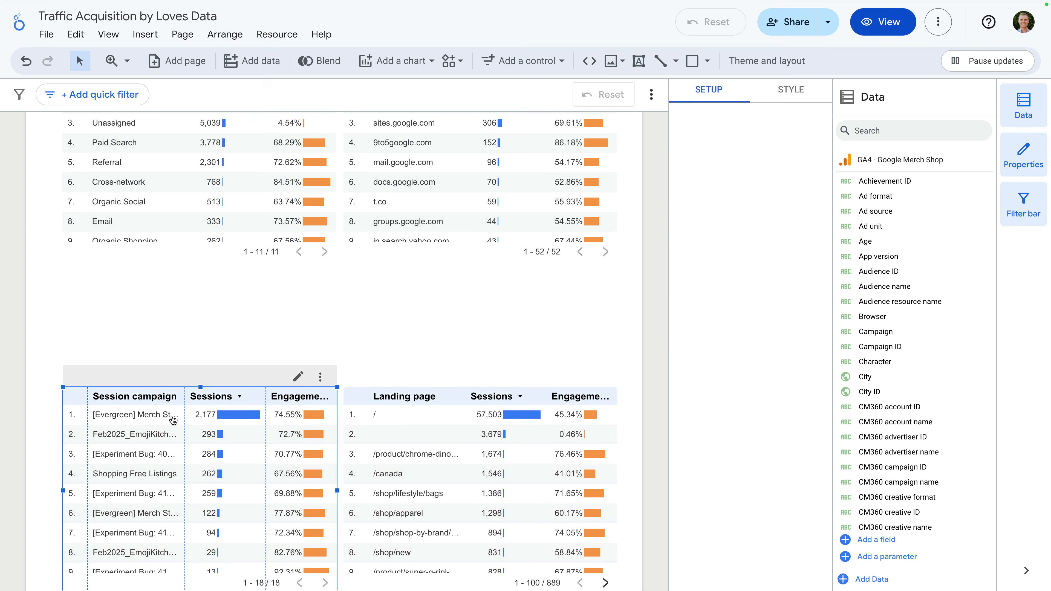
{"action": "scroll", "coordinate": [223, 330], "scroll_direction": "up", "scroll_amount": 2}
{"action": "mouse_move", "coordinate": [216, 349]}
{"action": "left_mouse_down"}
{"action": "mouse_move", "coordinate": [412, 274]}
{"action": "mouse_move", "coordinate": [415, 375]}
{"action": "left_mouse_up"}
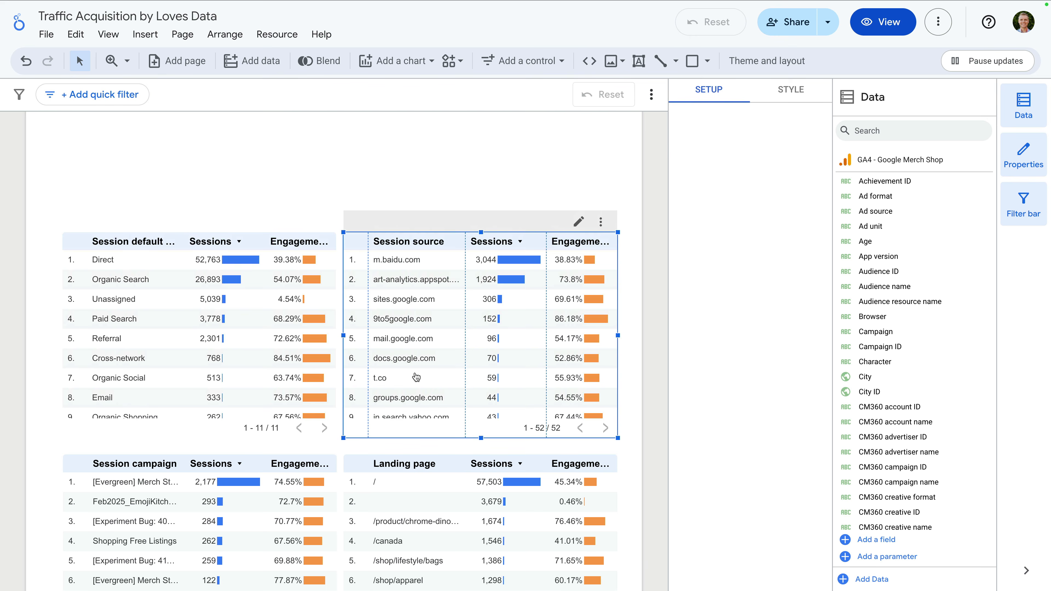
{"action": "left_click", "coordinate": [414, 374]}
Add a stacked column chart below the time series and resize it to span both table columns and end just above the tables.
{"action": "scroll", "coordinate": [540, 157], "scroll_direction": "up", "scroll_amount": 5}
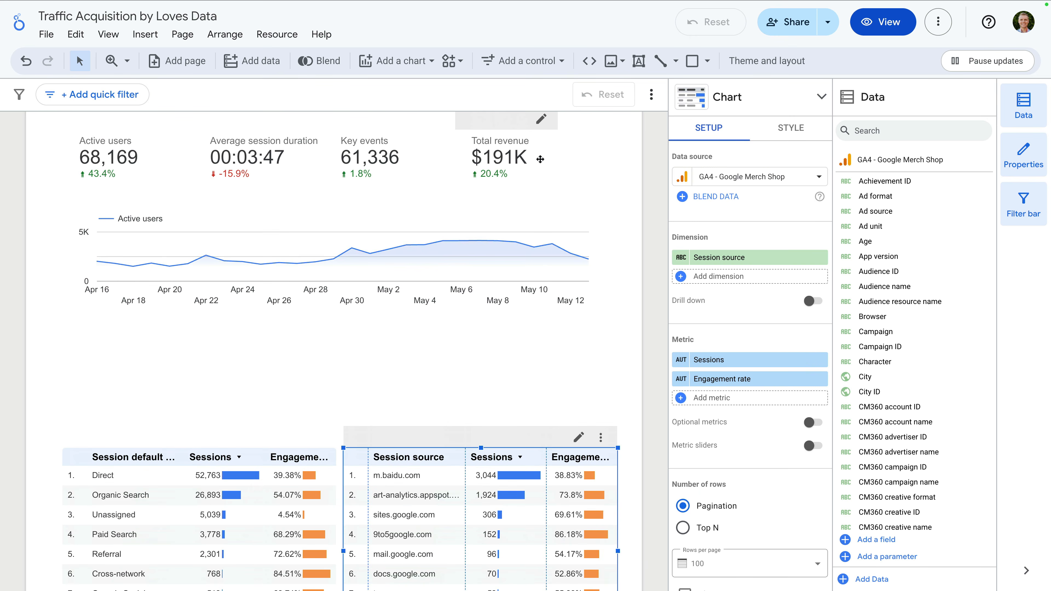
{"action": "left_click", "coordinate": [394, 62]}
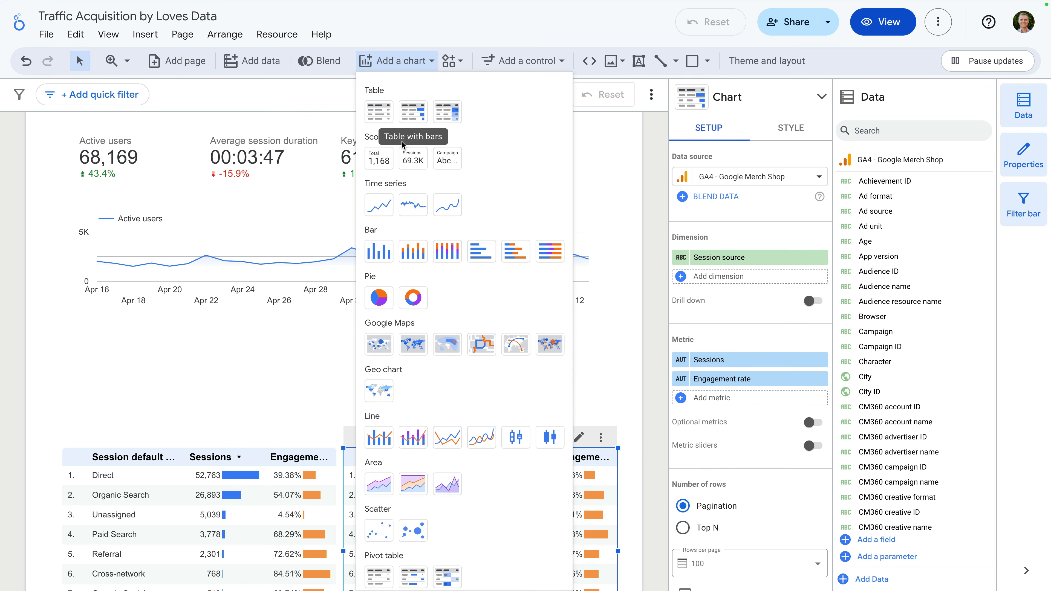
{"action": "left_click", "coordinate": [412, 253]}
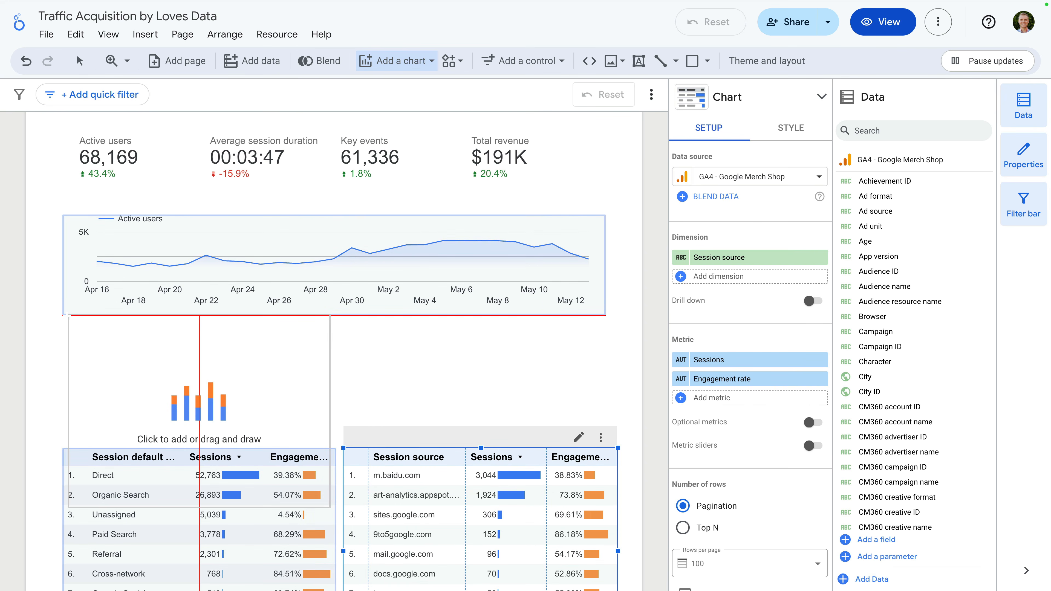
{"action": "left_click", "coordinate": [67, 316]}
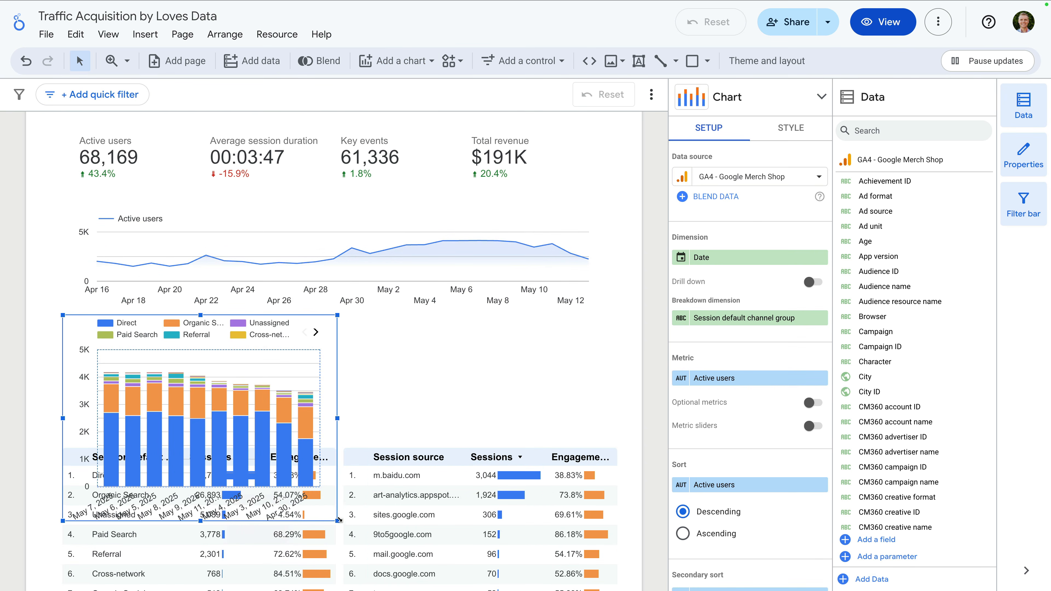
{"action": "left_click_drag", "start_coordinate": [339, 520], "coordinate": [620, 445]}
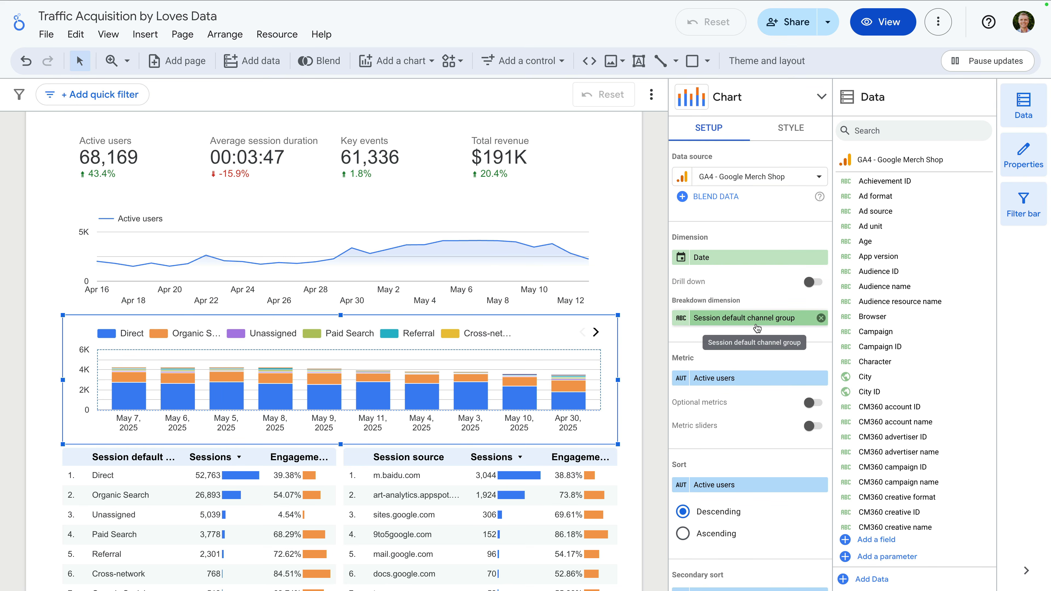
Sort the stacked column chart by Date in ascending order.
{"action": "scroll", "coordinate": [749, 373], "scroll_direction": "down", "scroll_amount": 3}
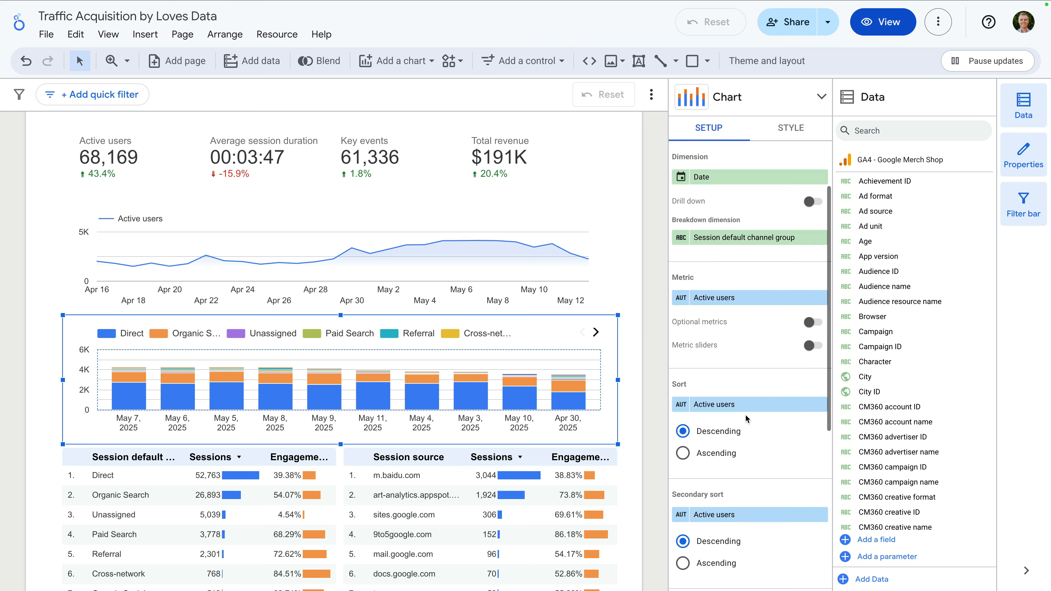
{"action": "left_click", "coordinate": [743, 406]}
{"action": "left_click", "coordinate": [739, 426]}
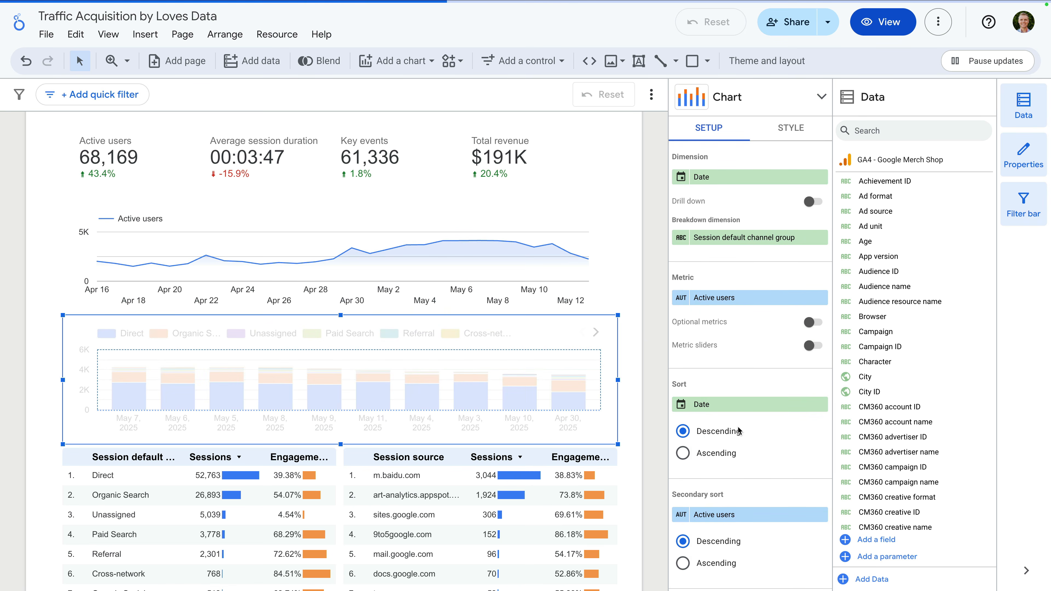
{"action": "left_click", "coordinate": [683, 454]}
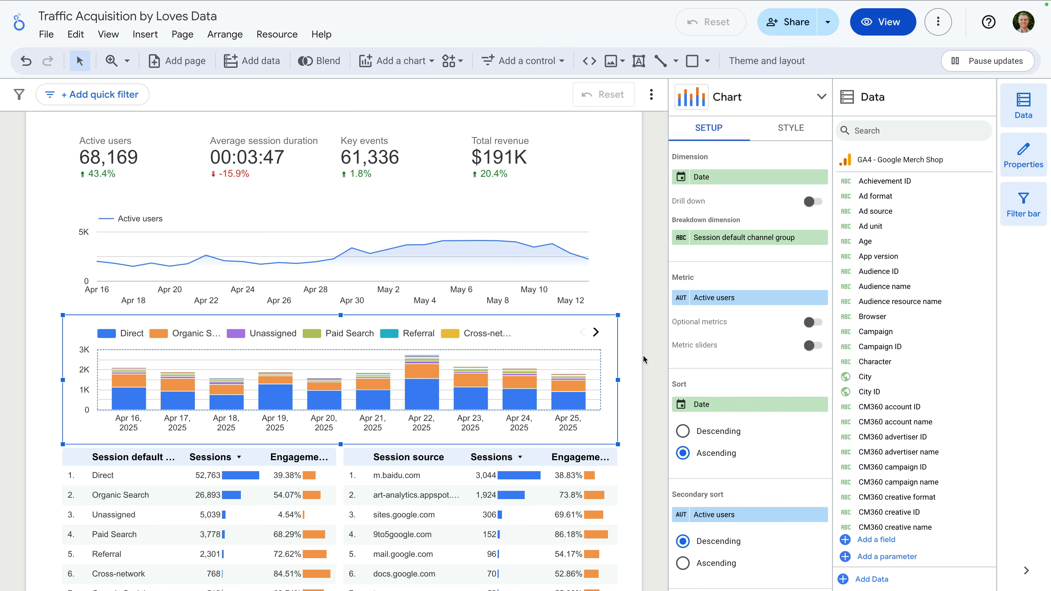
Set the stacked column chart to show 28 bars and 5 series.
{"action": "left_click", "coordinate": [792, 127]}
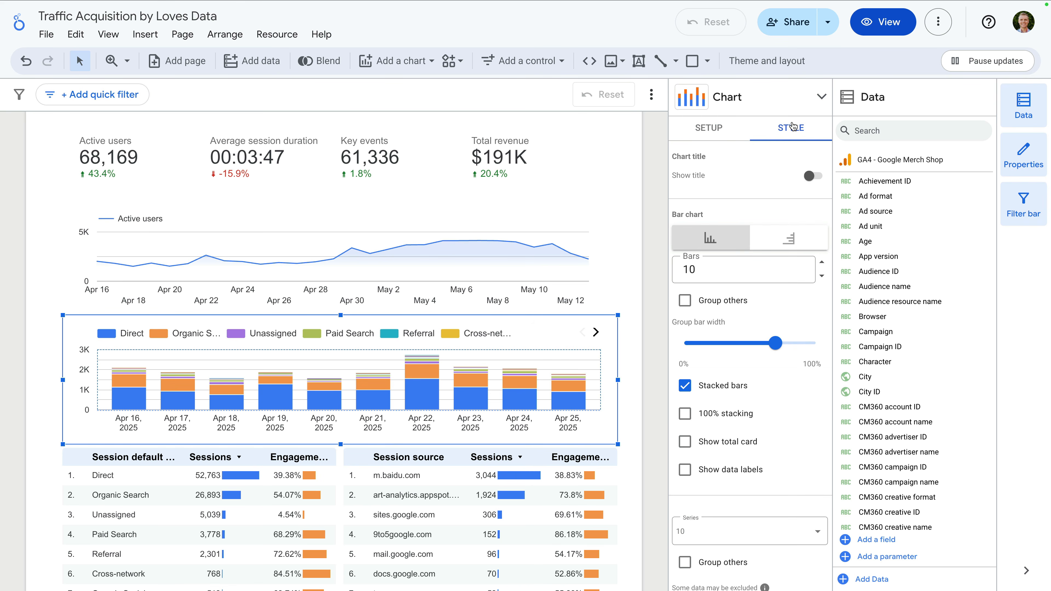
{"action": "left_click_drag", "start_coordinate": [733, 266], "coordinate": [677, 269]}
{"action": "type", "text": "28"}
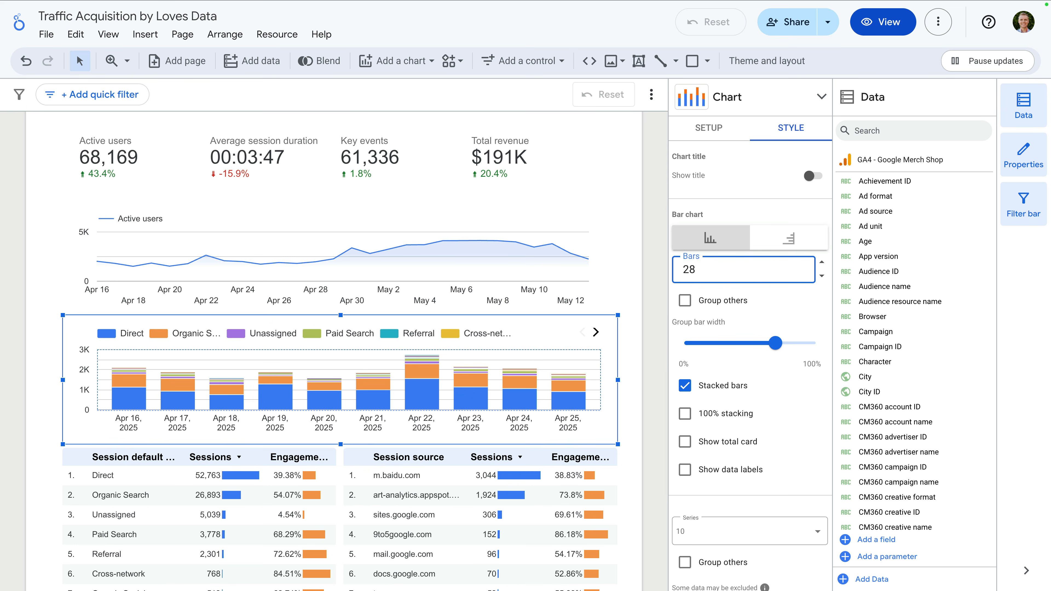
{"action": "left_click", "coordinate": [767, 288]}
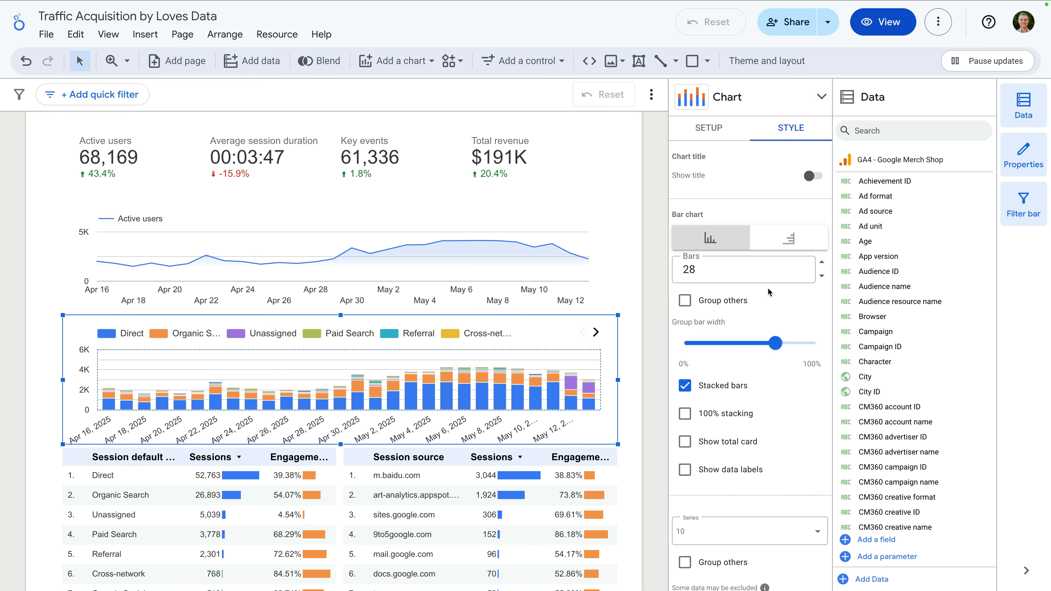
{"action": "scroll", "coordinate": [766, 436], "scroll_direction": "down", "scroll_amount": 2}
{"action": "left_click", "coordinate": [766, 435]}
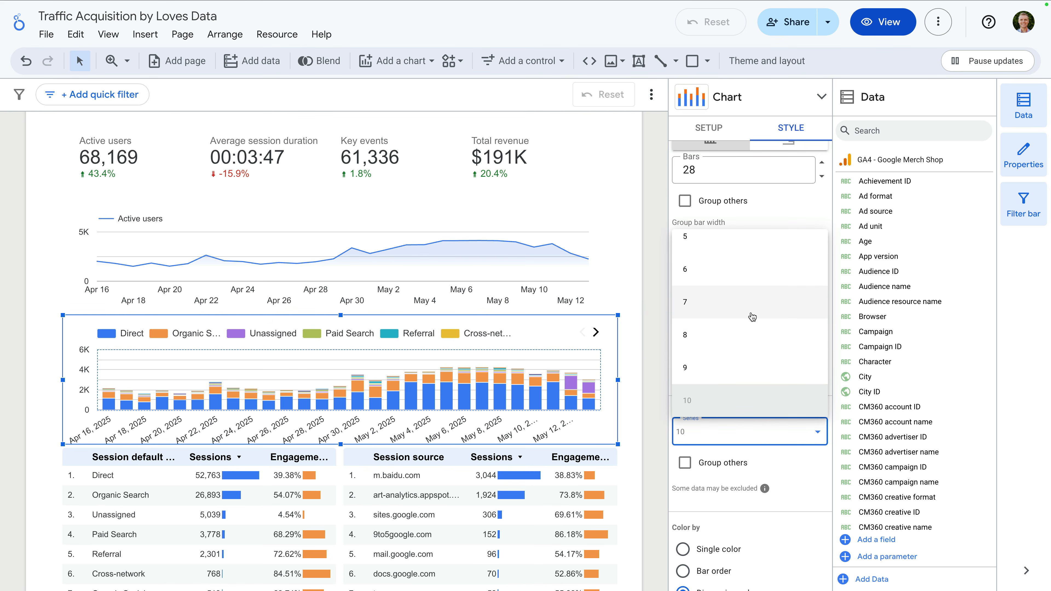
{"action": "left_click", "coordinate": [753, 248]}
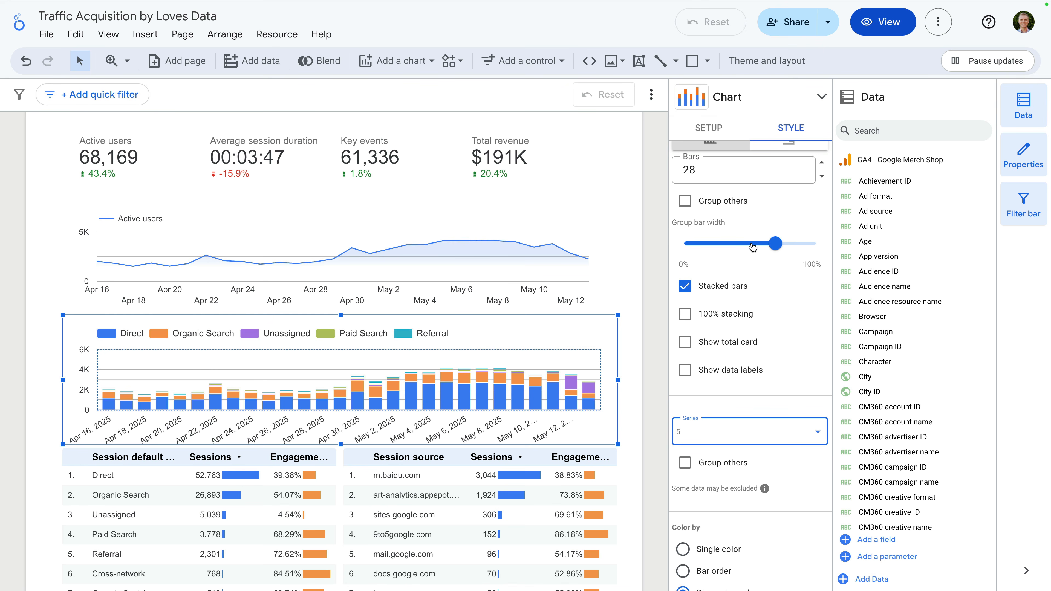
Rename the Session source dimension of the table beside the Session default channel group table to Referrals.
{"action": "scroll", "coordinate": [753, 247], "scroll_direction": "up", "scroll_amount": 3}
{"action": "left_click", "coordinate": [726, 133]}
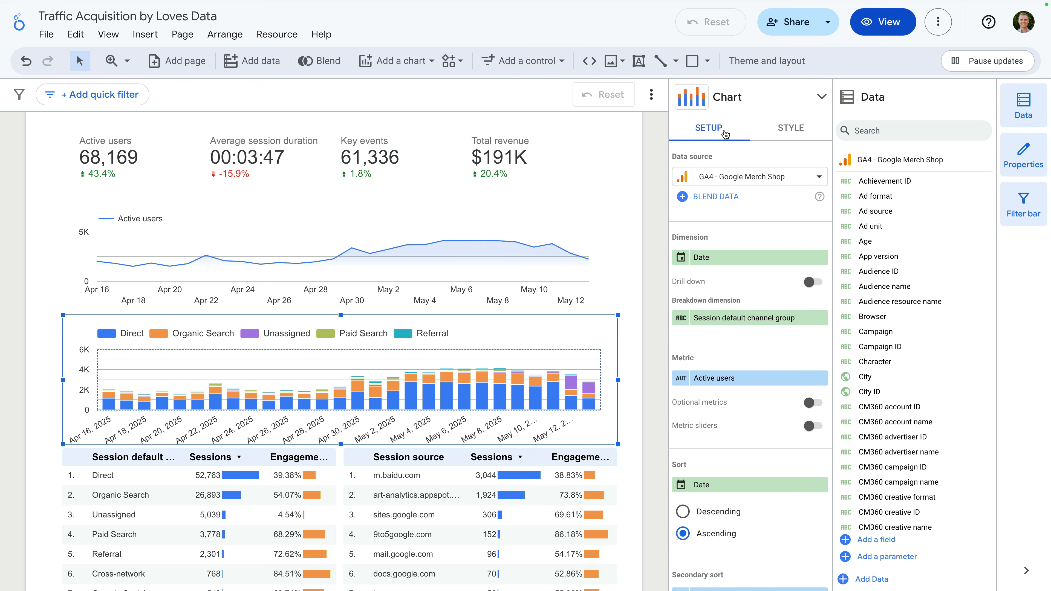
{"action": "scroll", "coordinate": [655, 214], "scroll_direction": "down", "scroll_amount": 3}
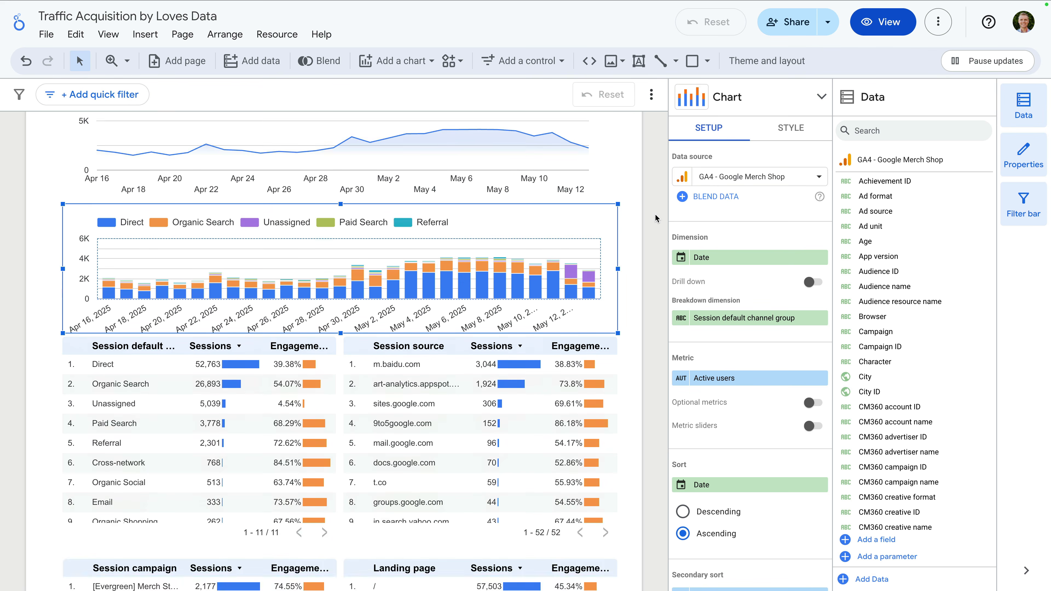
{"action": "scroll", "coordinate": [655, 214], "scroll_direction": "down", "scroll_amount": 2}
{"action": "left_click", "coordinate": [481, 301]}
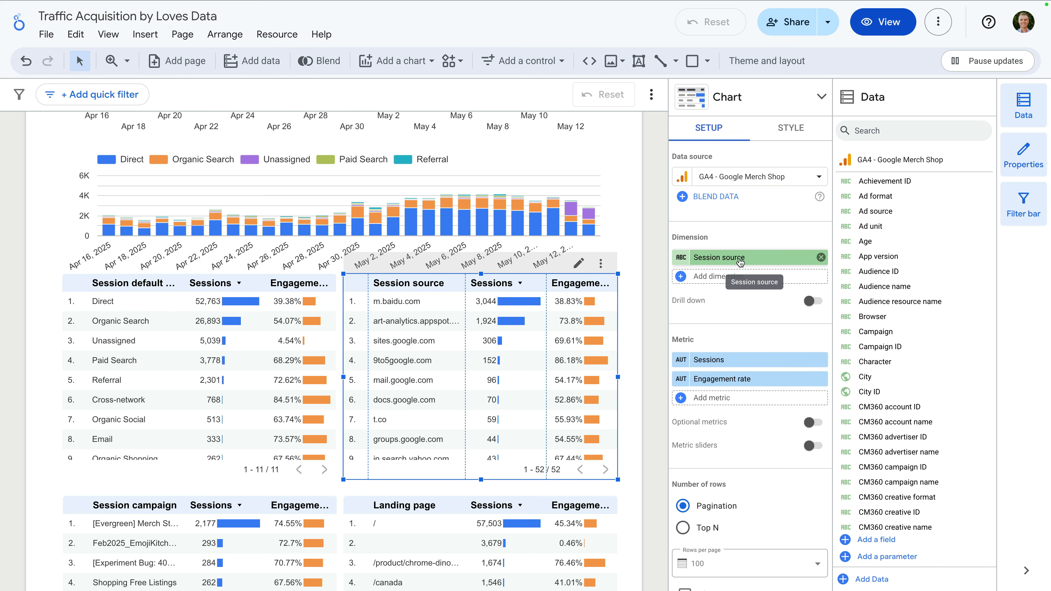
{"action": "left_click", "coordinate": [681, 260]}
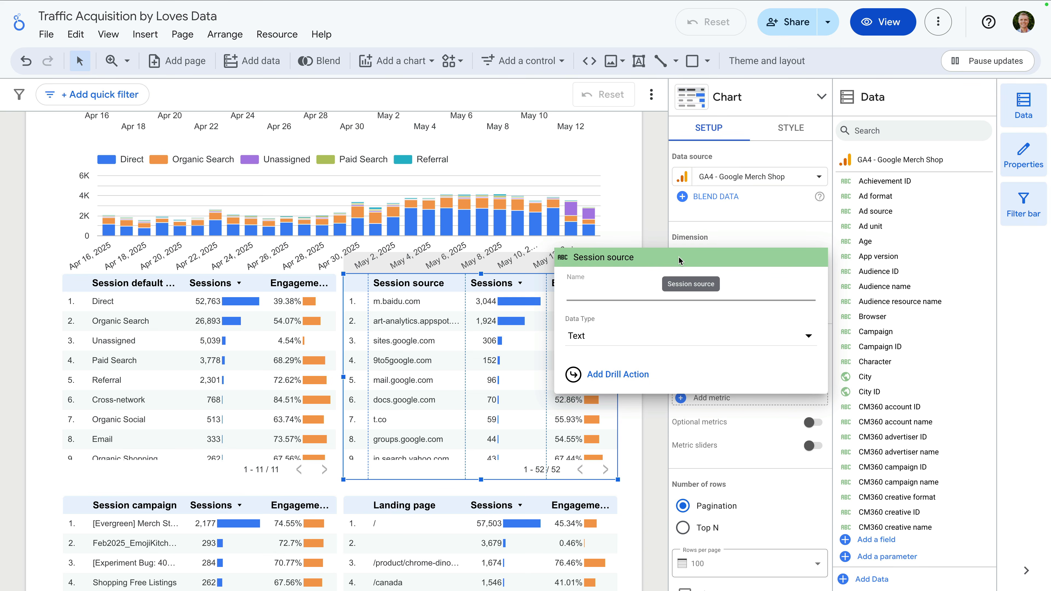
{"action": "type", "text": "Ref"}
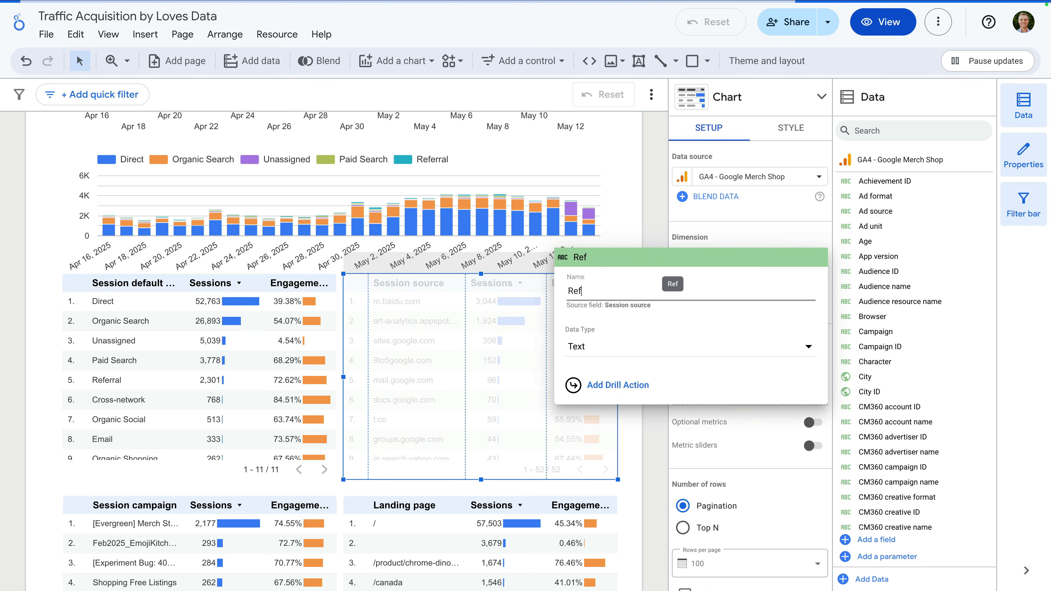
{"action": "type", "text": "errals"}
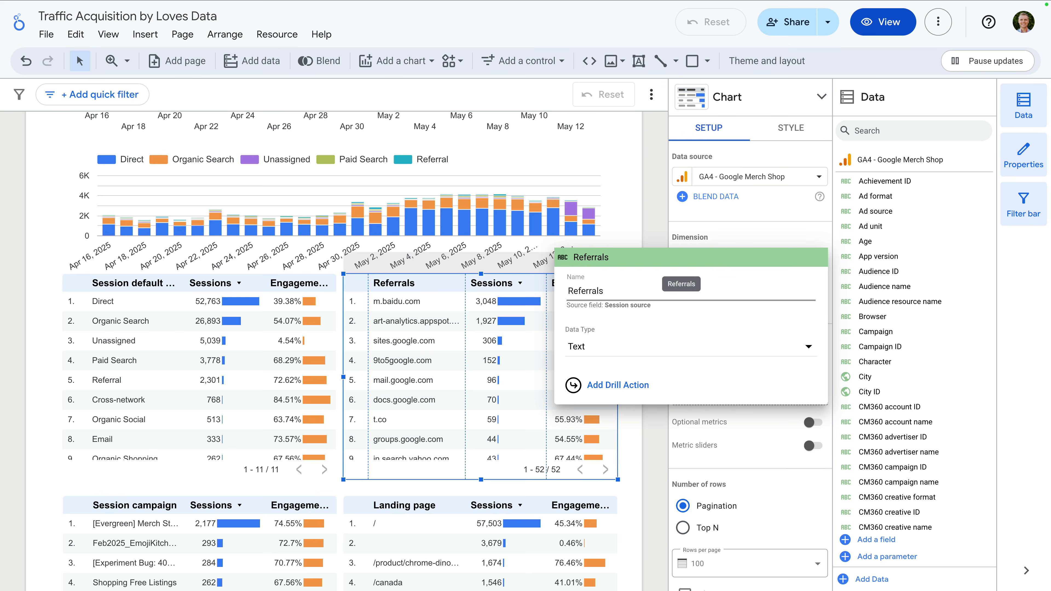
{"action": "left_click", "coordinate": [646, 211]}
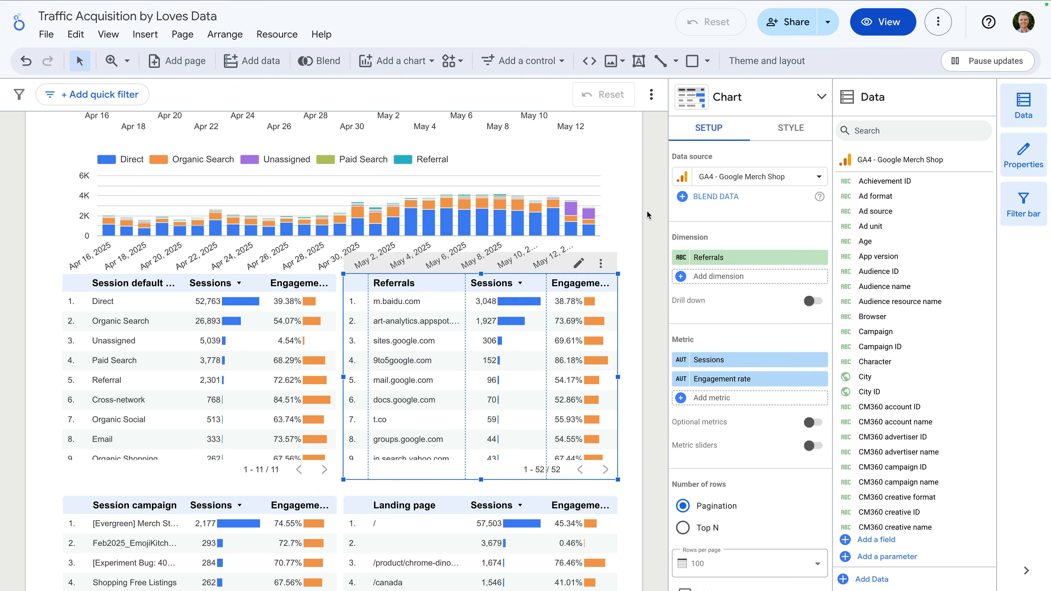
Add a date range control in the upper-right corner of the report page, above the scorecards.
{"action": "scroll", "coordinate": [647, 210], "scroll_direction": "up", "scroll_amount": 5}
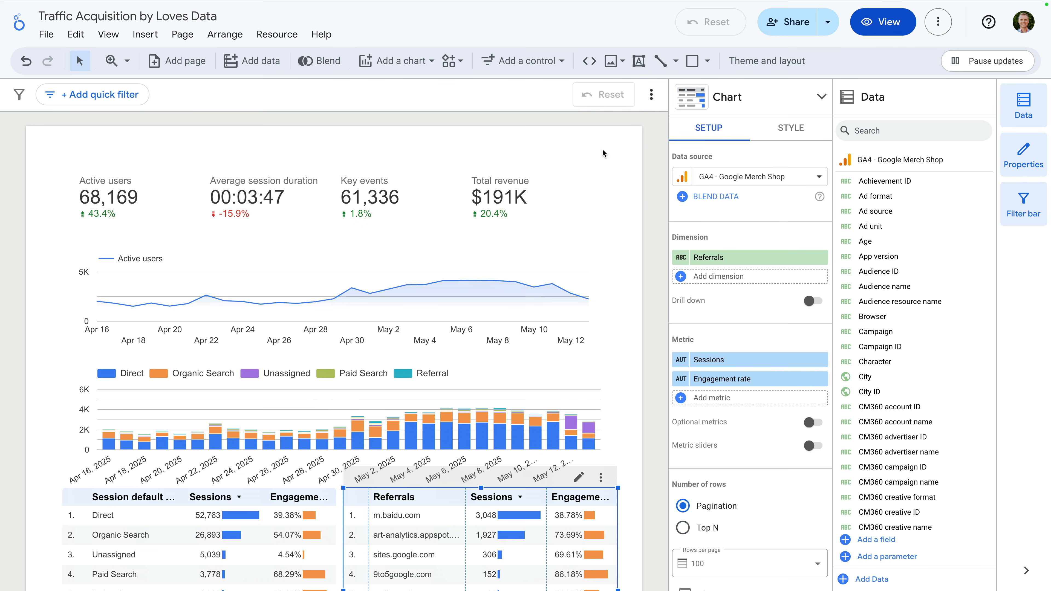
{"action": "left_click", "coordinate": [537, 66]}
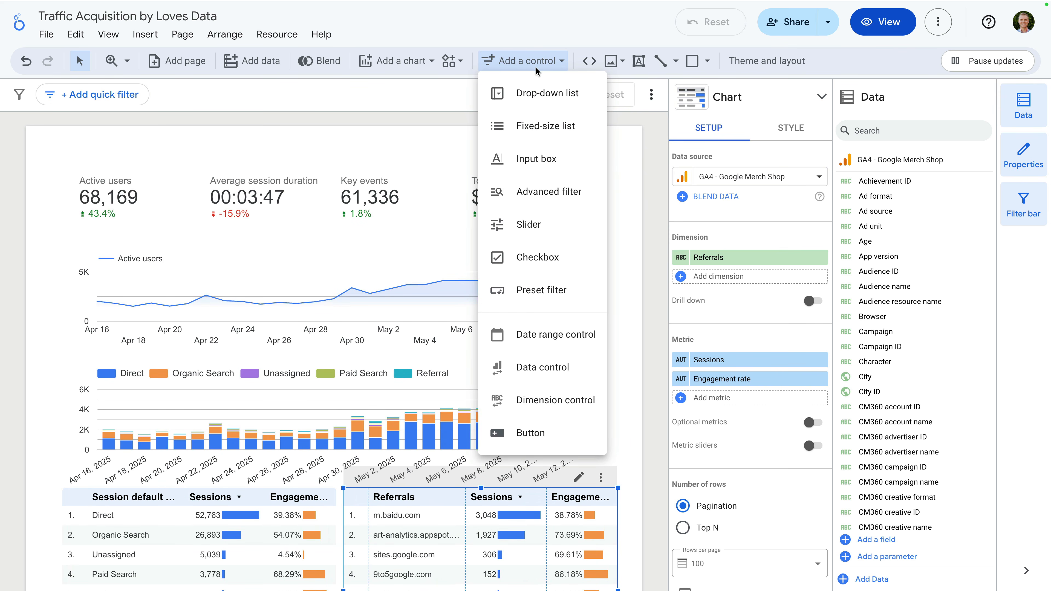
{"action": "left_click", "coordinate": [553, 335]}
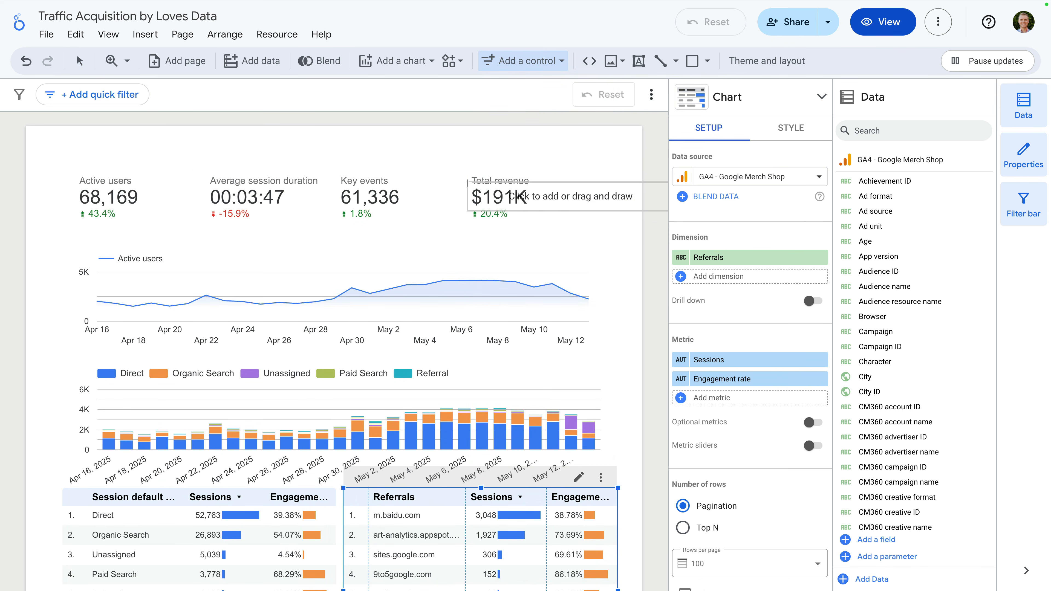
{"action": "left_click", "coordinate": [408, 138]}
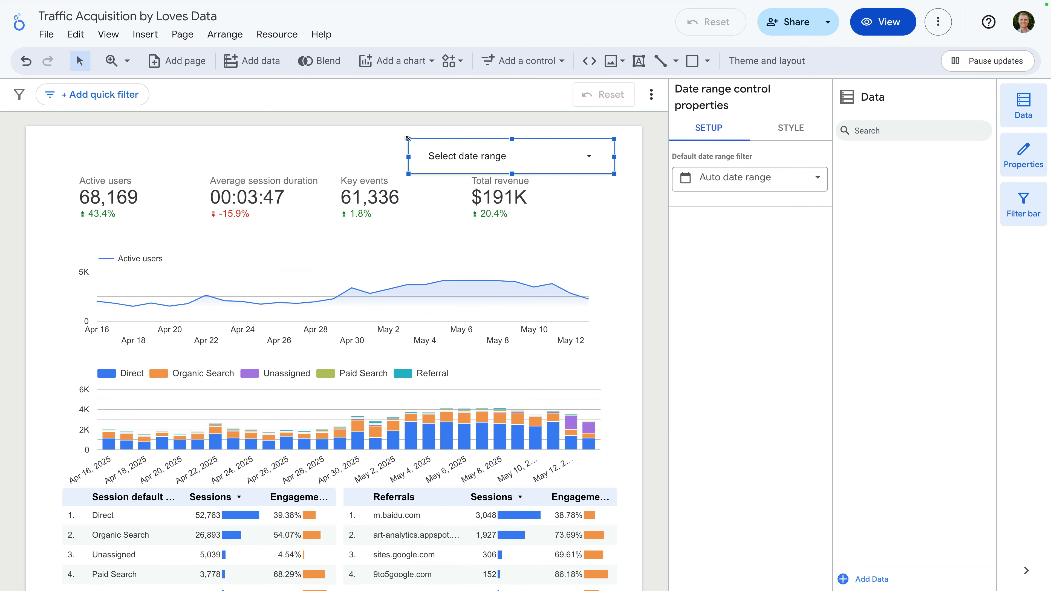
Set the date range control's default range to Last 28 days, excluding today.
{"action": "left_click", "coordinate": [739, 179]}
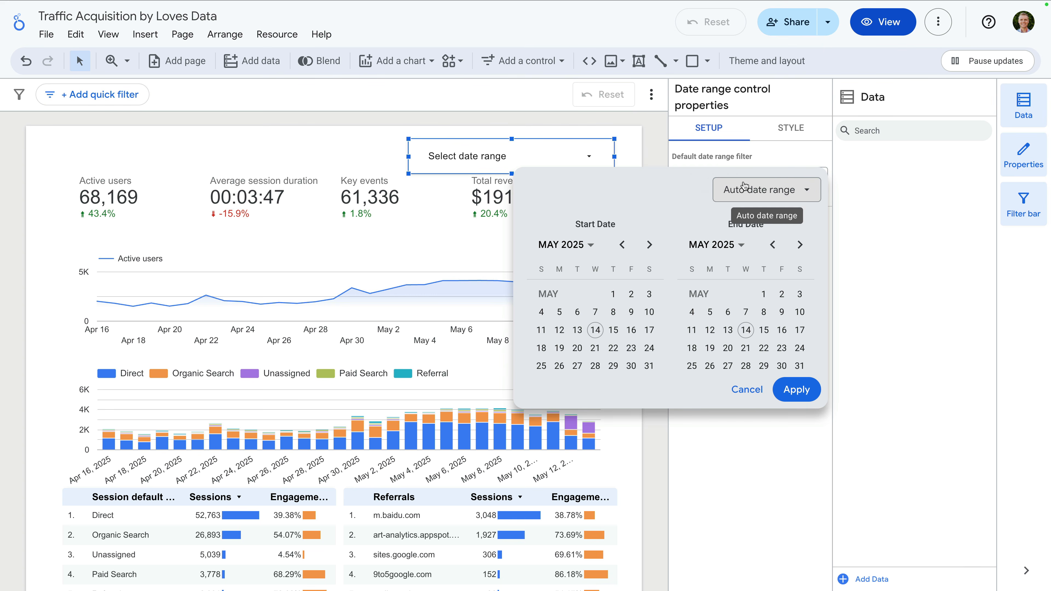
{"action": "left_click", "coordinate": [744, 186]}
{"action": "mouse_move", "coordinate": [770, 353]}
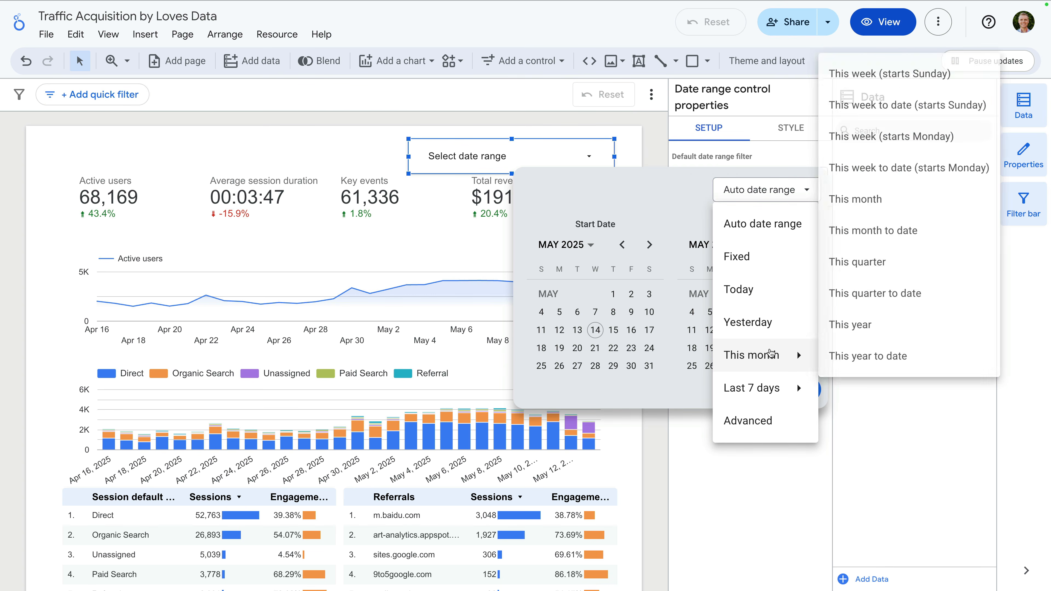
{"action": "mouse_move", "coordinate": [771, 388]}
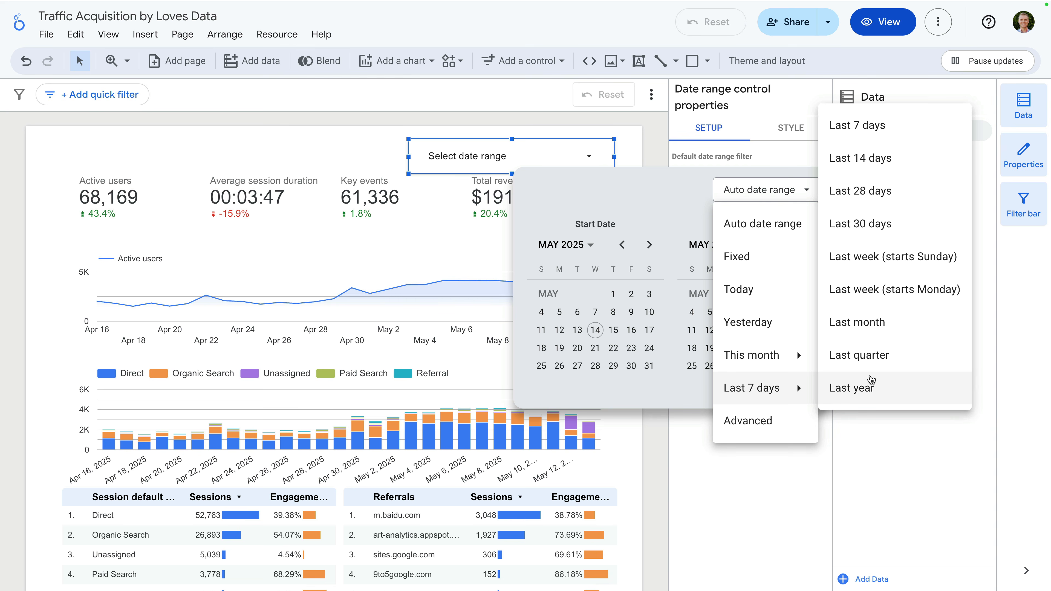
{"action": "left_click", "coordinate": [880, 192]}
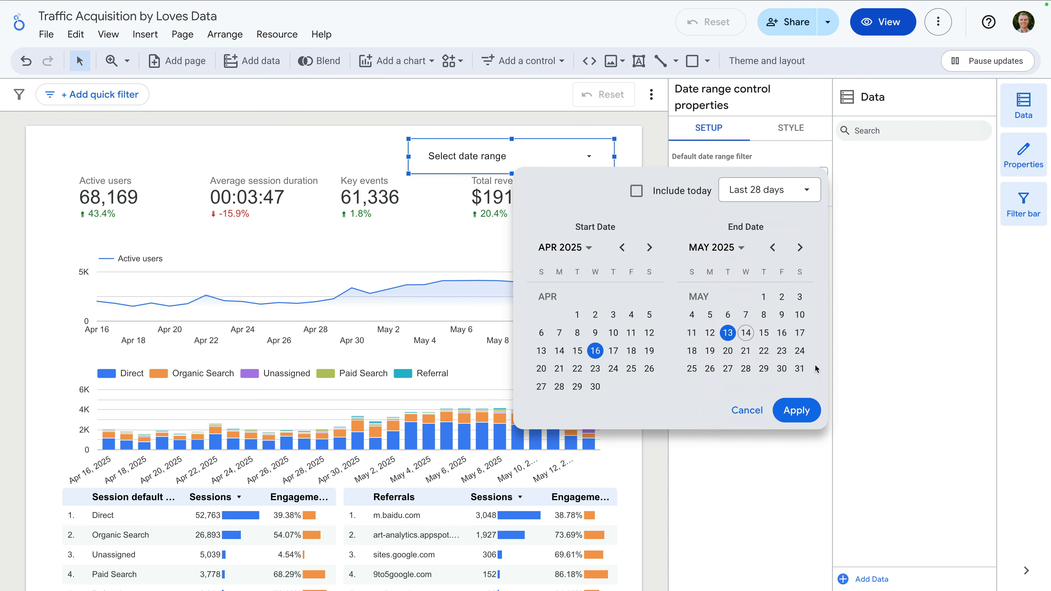
{"action": "left_click", "coordinate": [792, 410]}
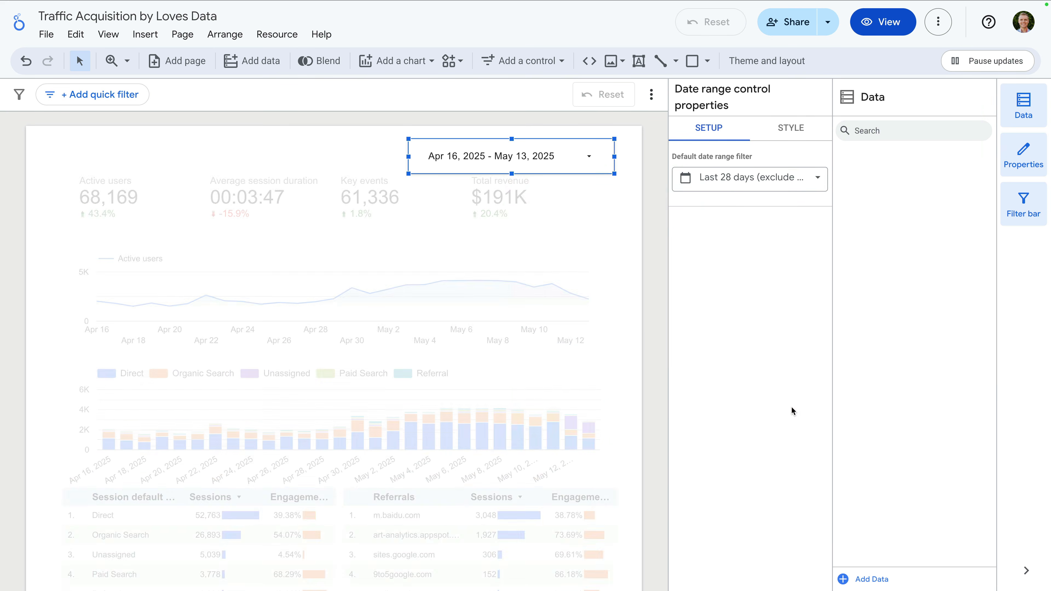
{"action": "left_click", "coordinate": [661, 307]}
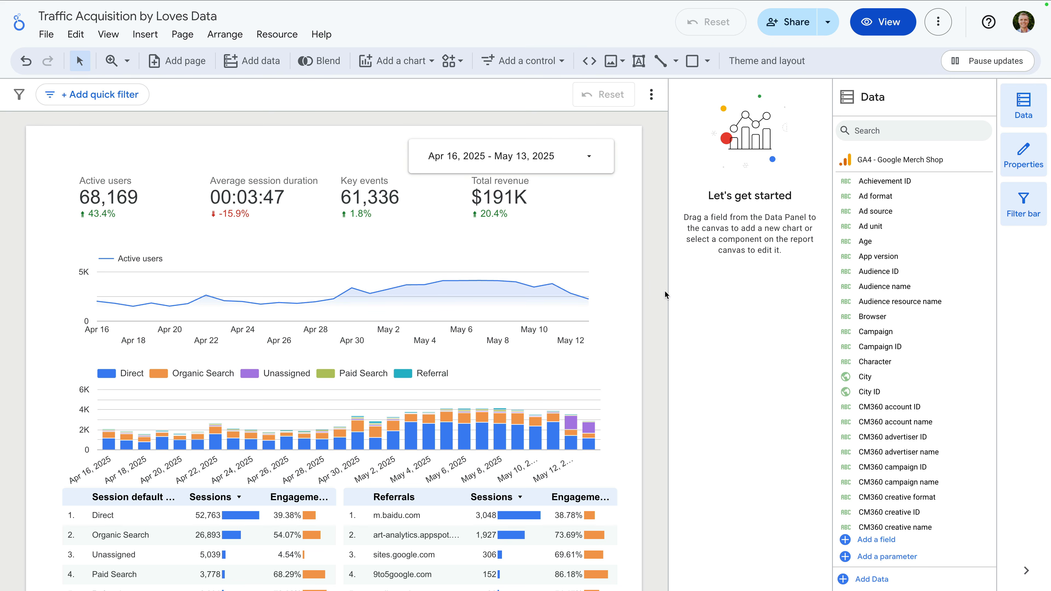
Try the Edge, Constellation and Groovy themes on the report, then restore the Default theme.
{"action": "left_click", "coordinate": [765, 69]}
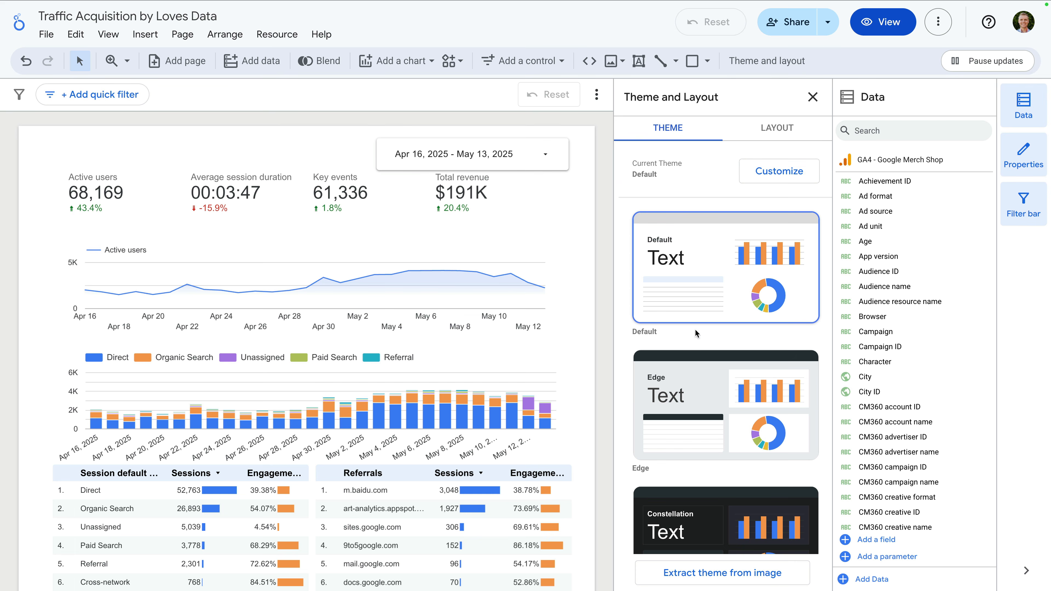
{"action": "left_click", "coordinate": [686, 388]}
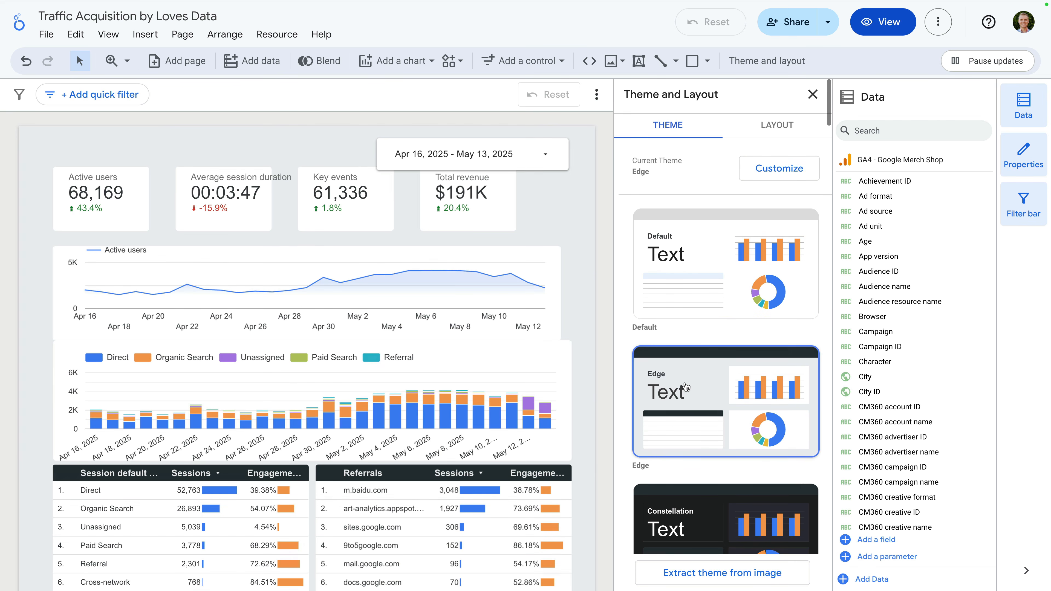
{"action": "scroll", "coordinate": [684, 391], "scroll_direction": "down", "scroll_amount": 3}
{"action": "left_click", "coordinate": [684, 434]}
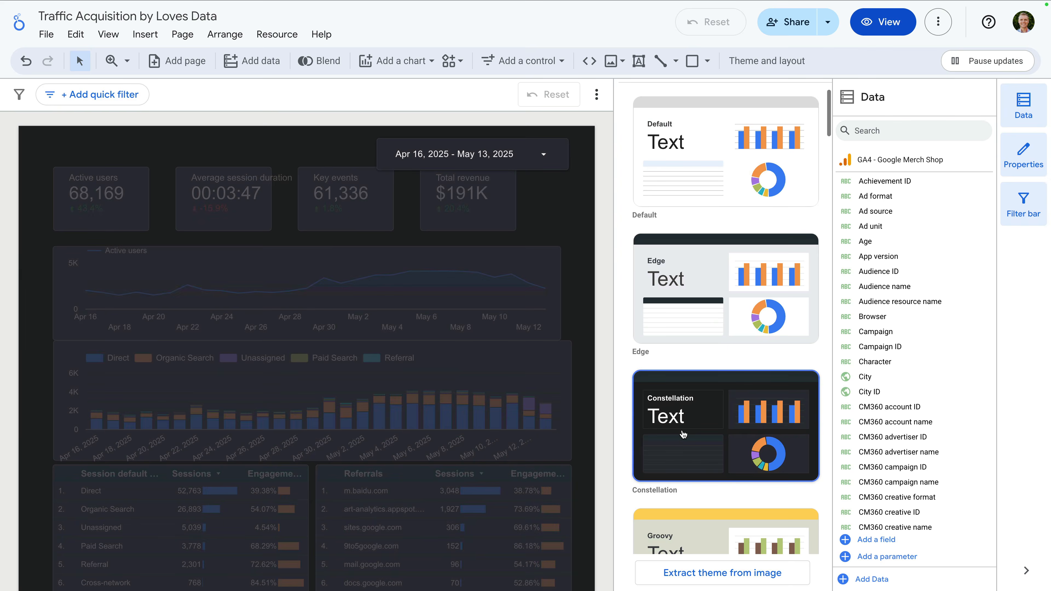
{"action": "scroll", "coordinate": [683, 434], "scroll_direction": "down", "scroll_amount": 3}
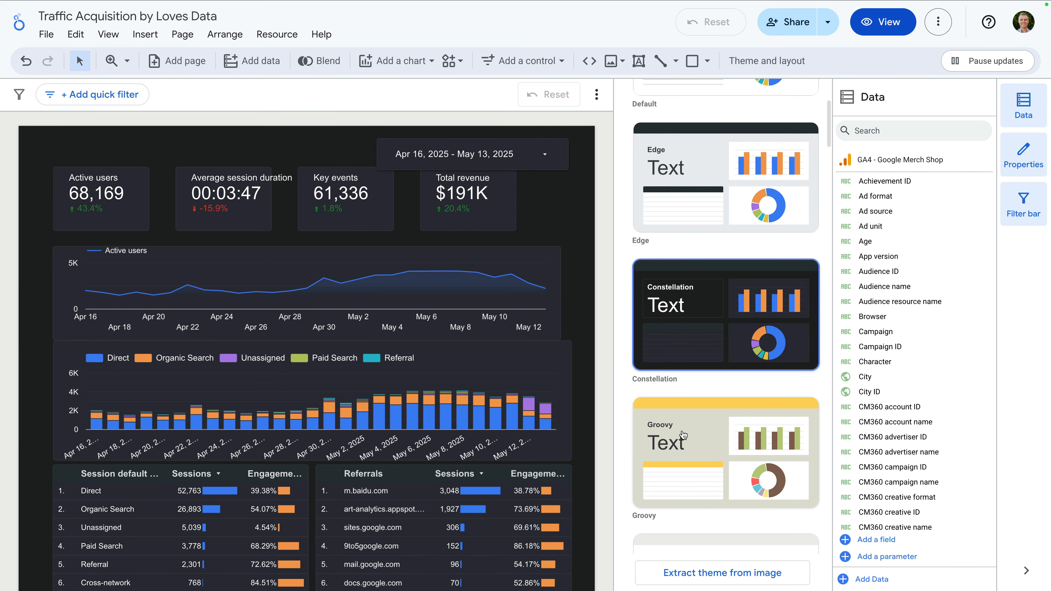
{"action": "left_click", "coordinate": [683, 434]}
{"action": "scroll", "coordinate": [683, 434], "scroll_direction": "up", "scroll_amount": 6}
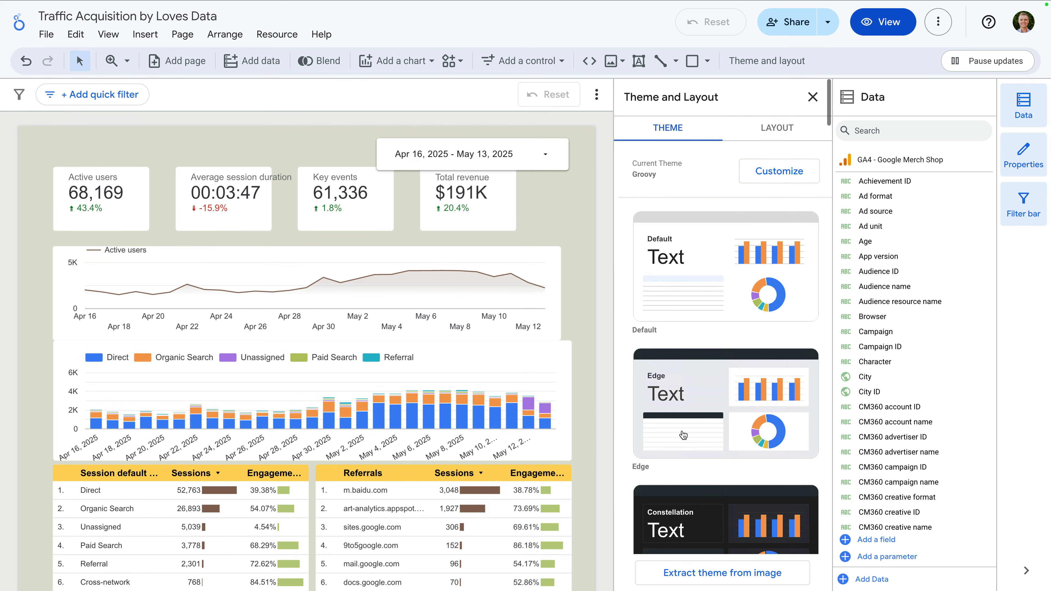
{"action": "left_click", "coordinate": [720, 311]}
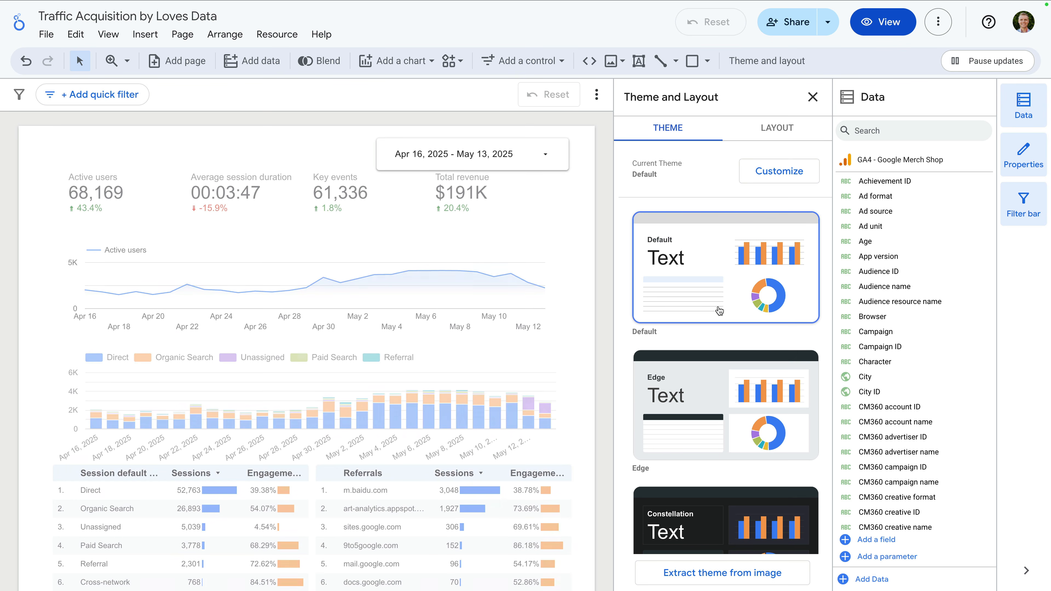